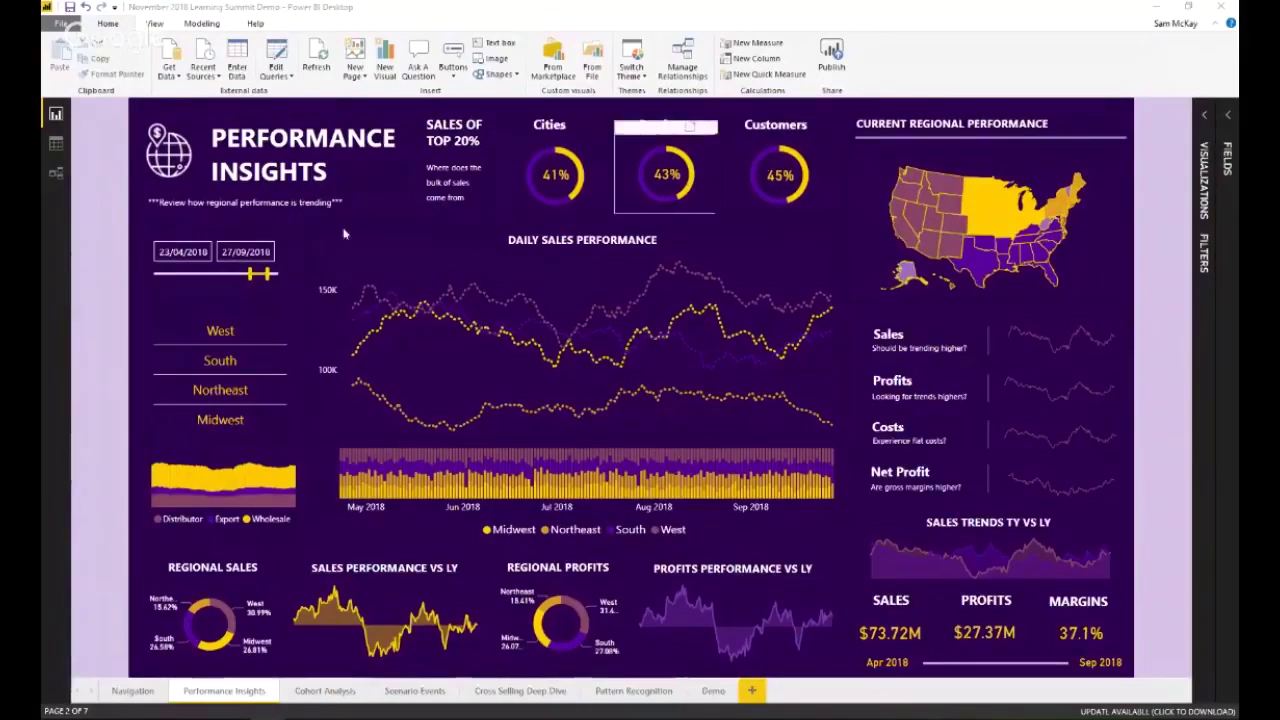
- View the report's Navigation page, return to Performance Insights and look at the theme switching options
click(152, 117)
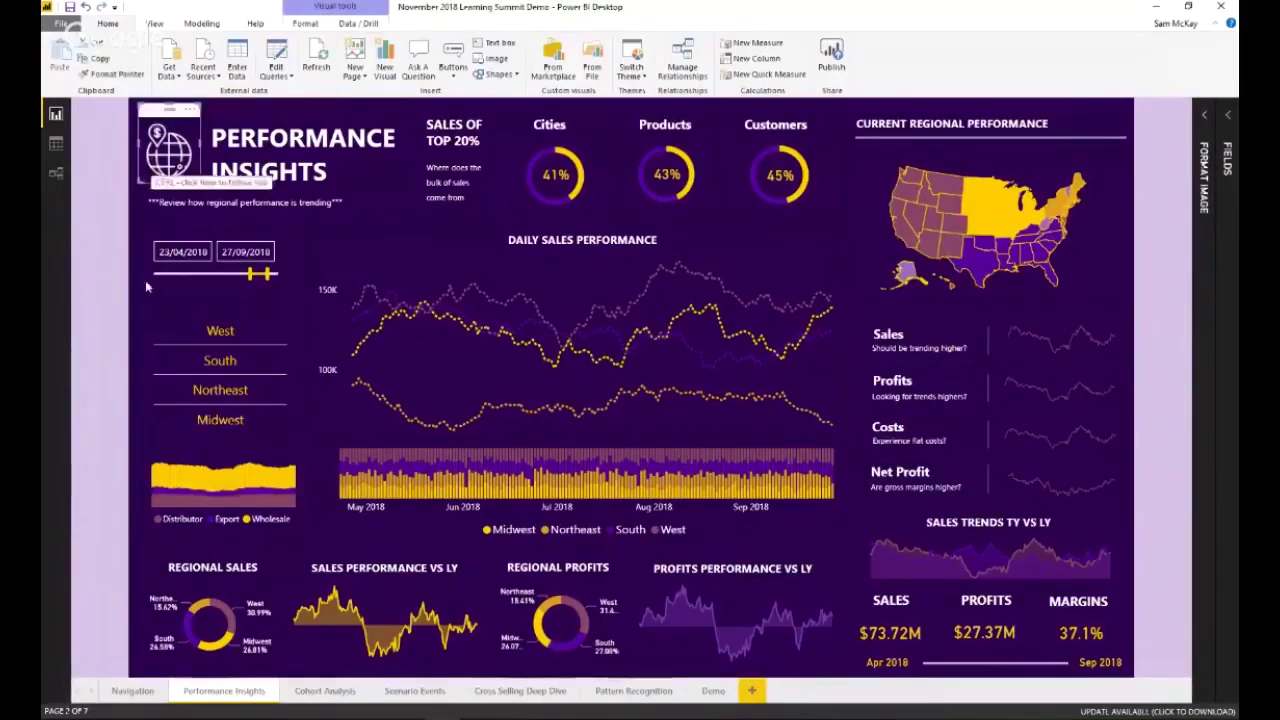
click(125, 690)
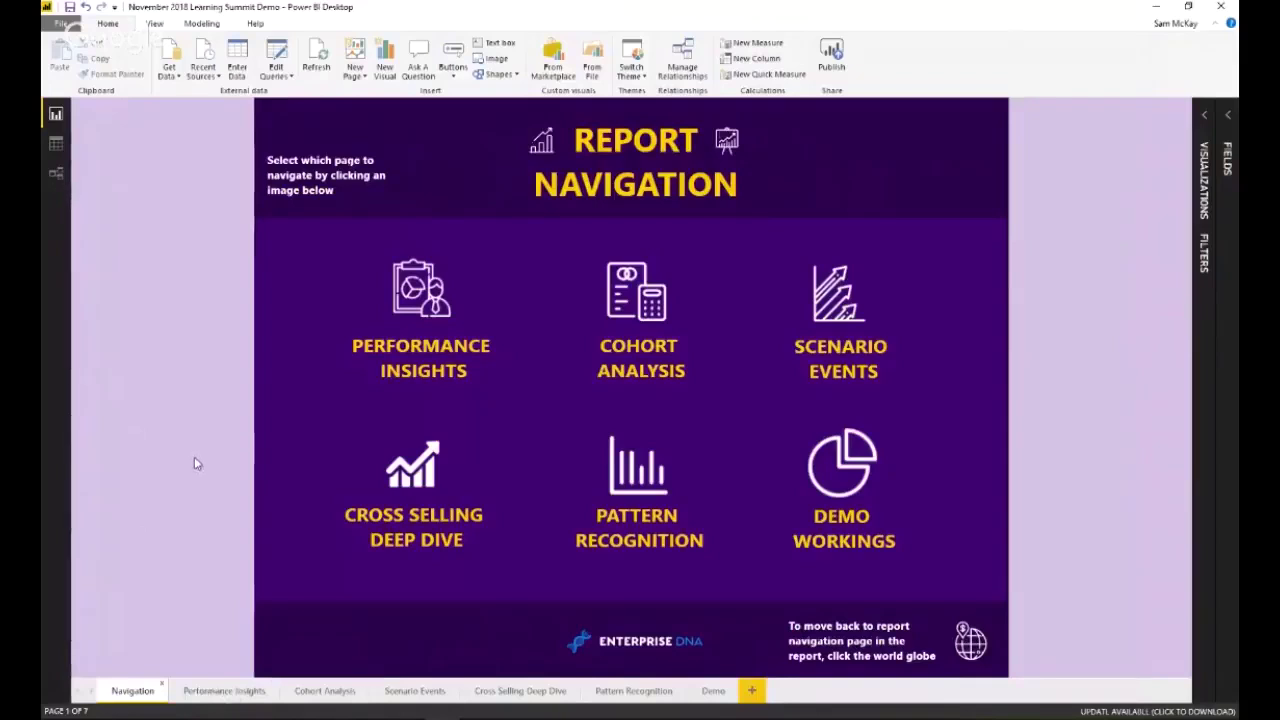
click(219, 691)
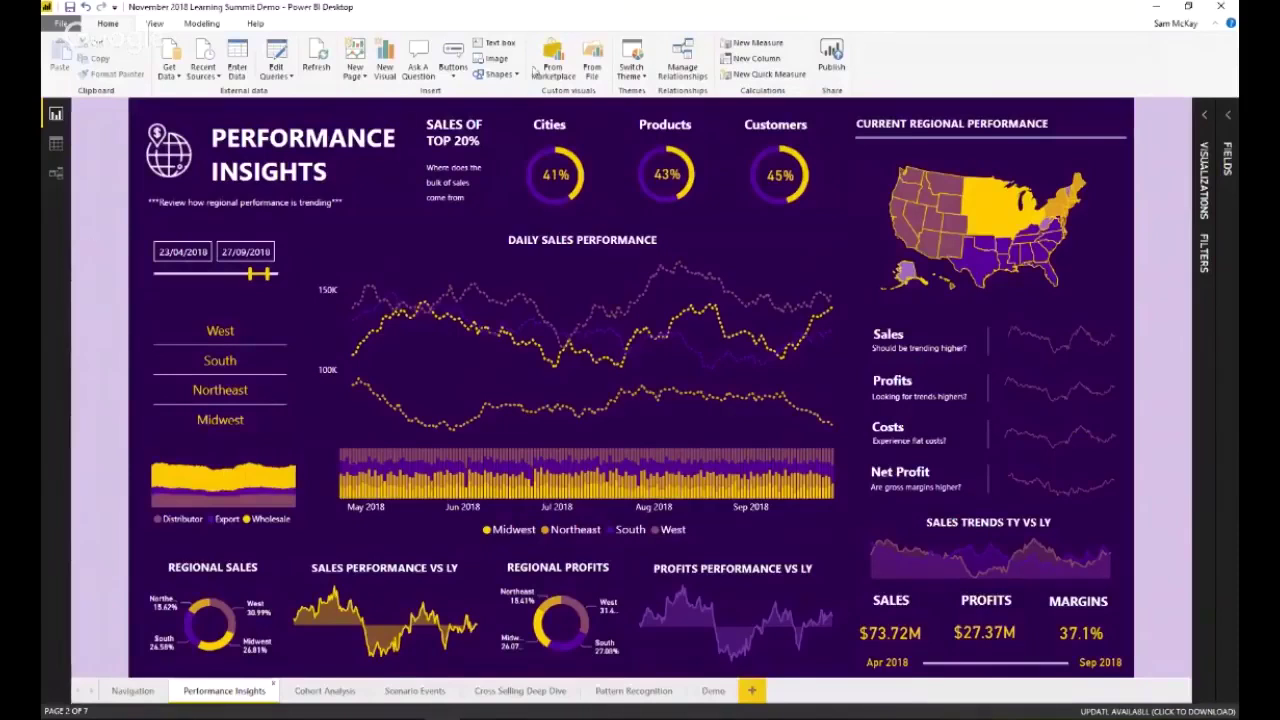
click(629, 78)
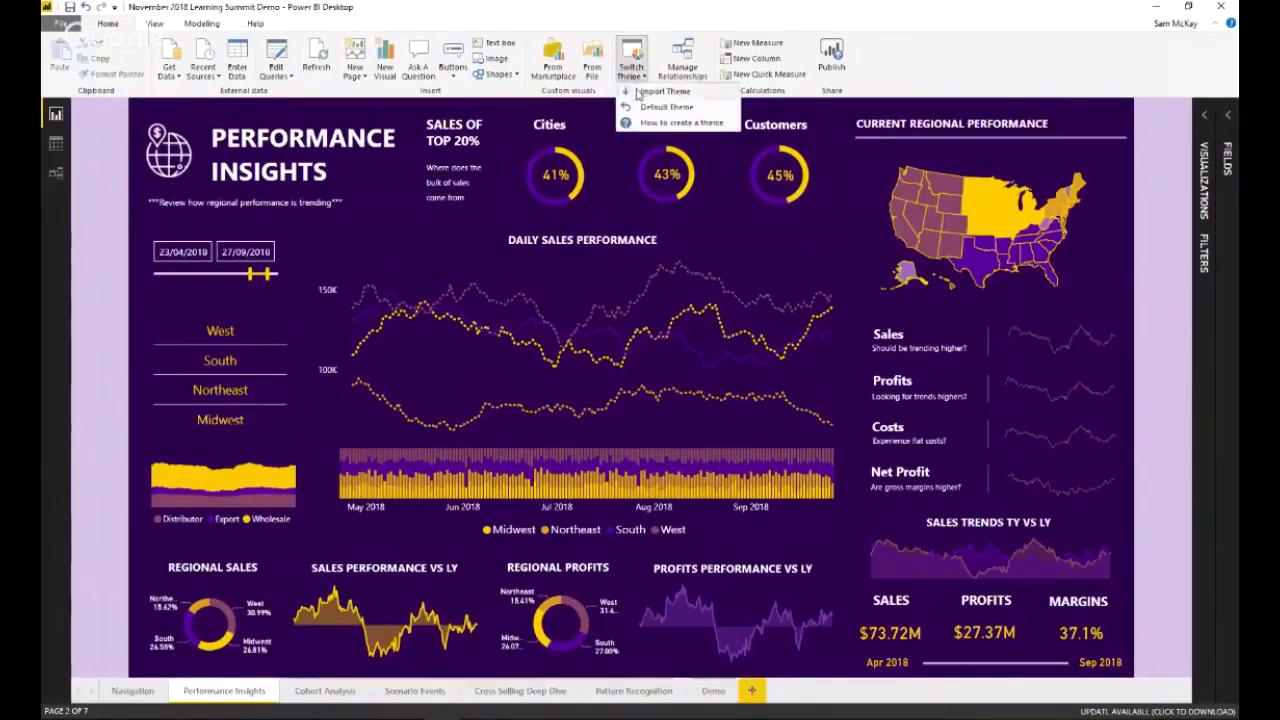
click(106, 187)
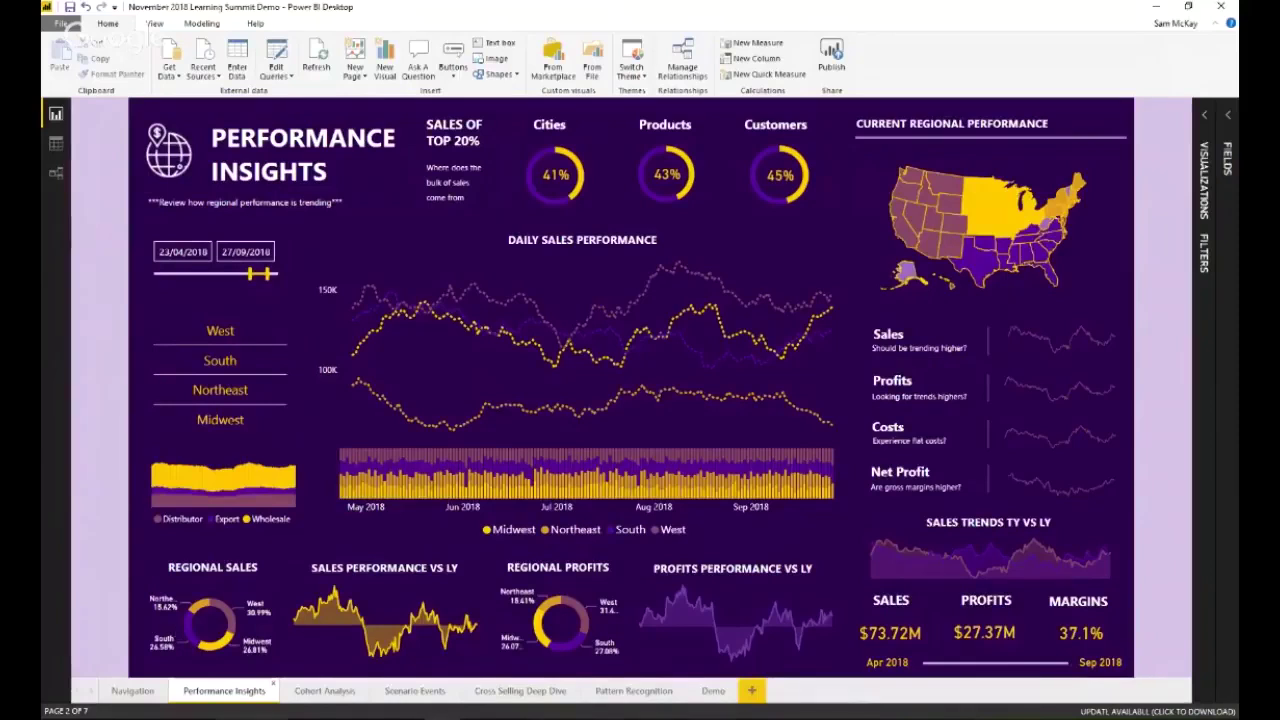
- Switch to Google Chrome and search Google for "purple, gold background image"
mouse_move(420, 715)
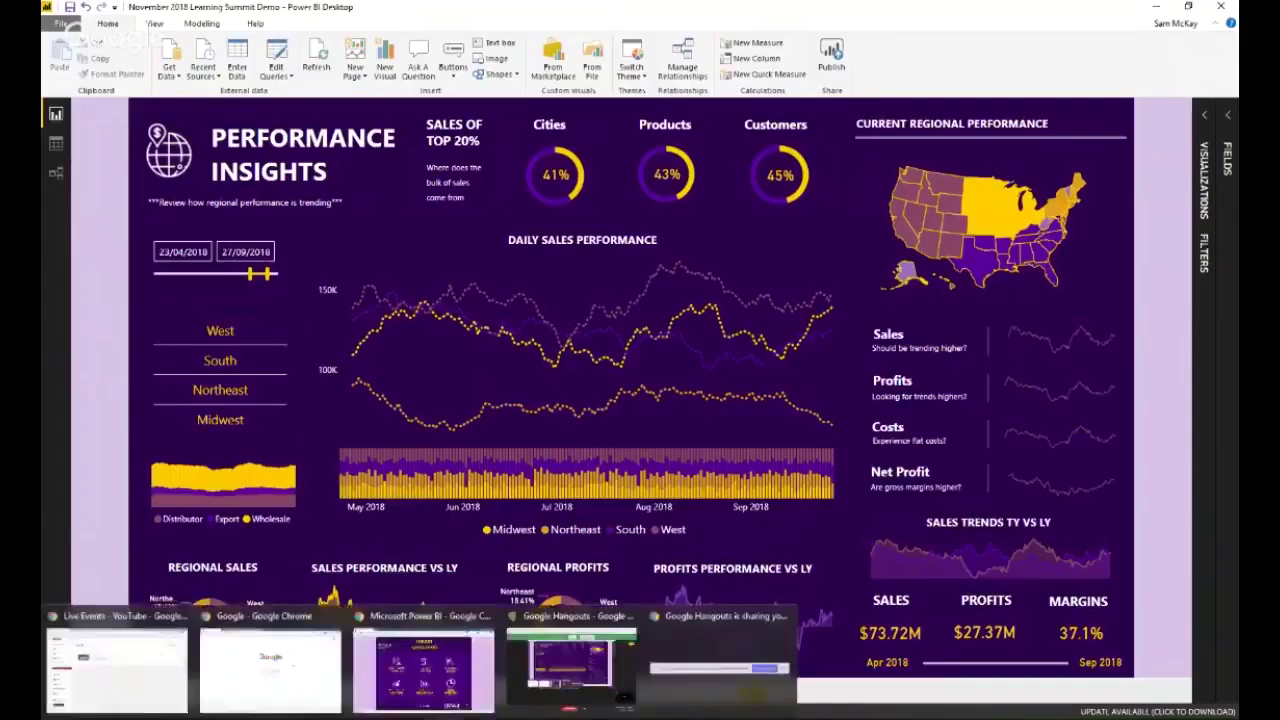
click(274, 706)
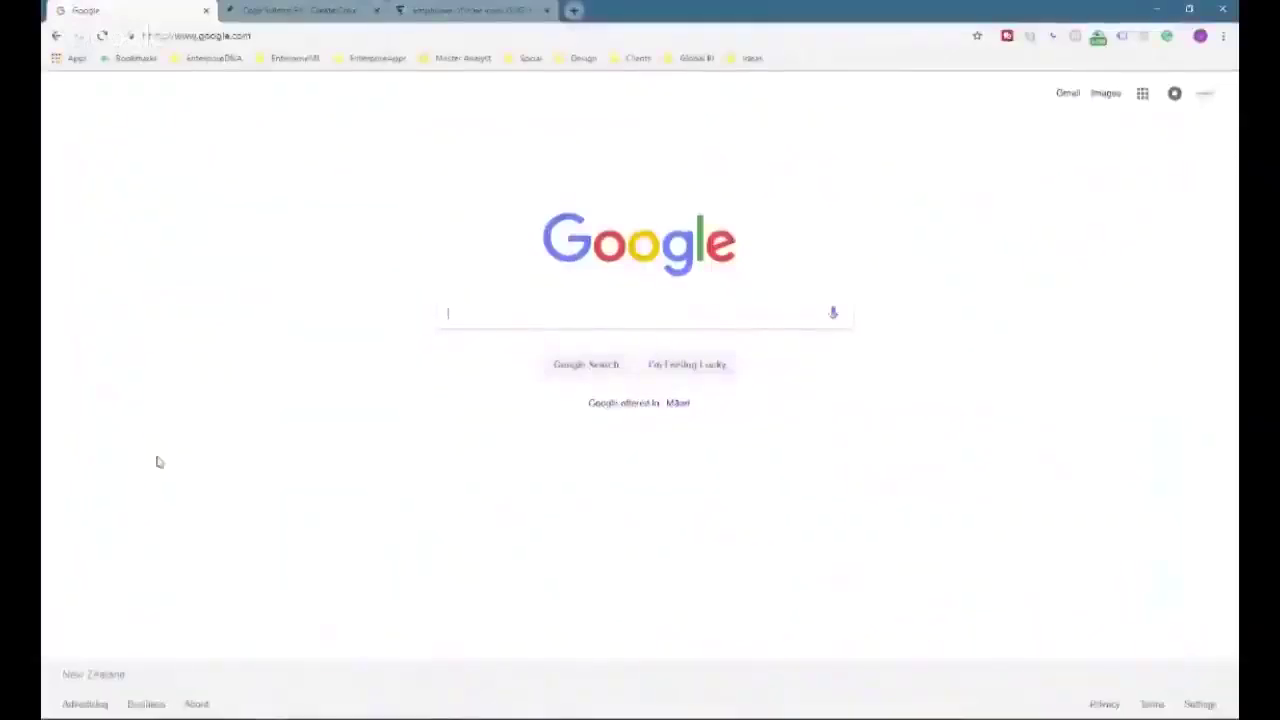
click(490, 315)
click(320, 314)
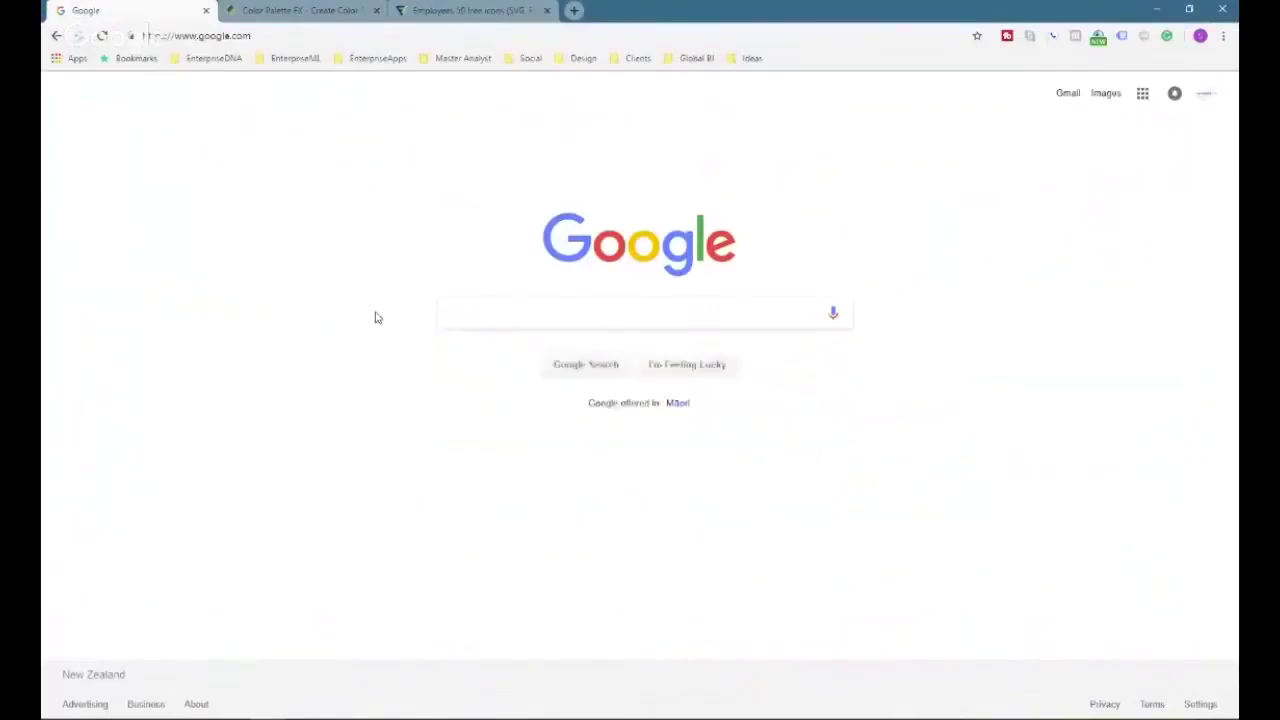
click(352, 38)
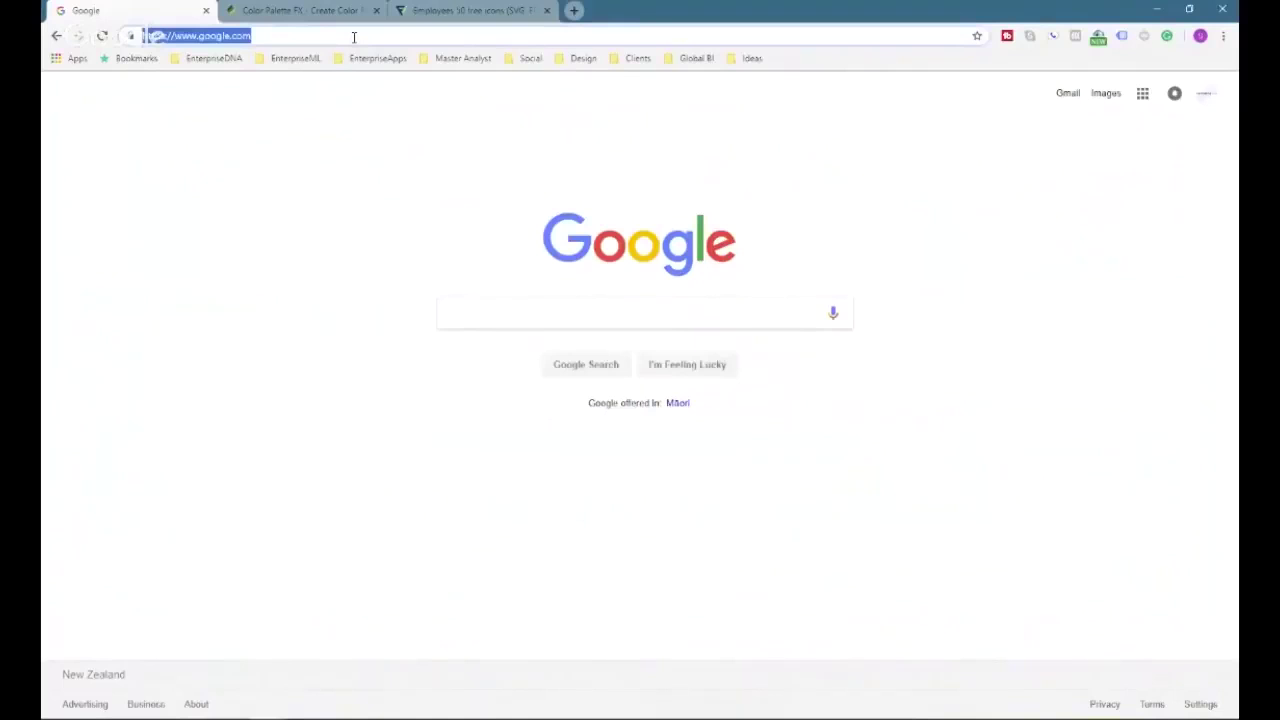
text(purple)
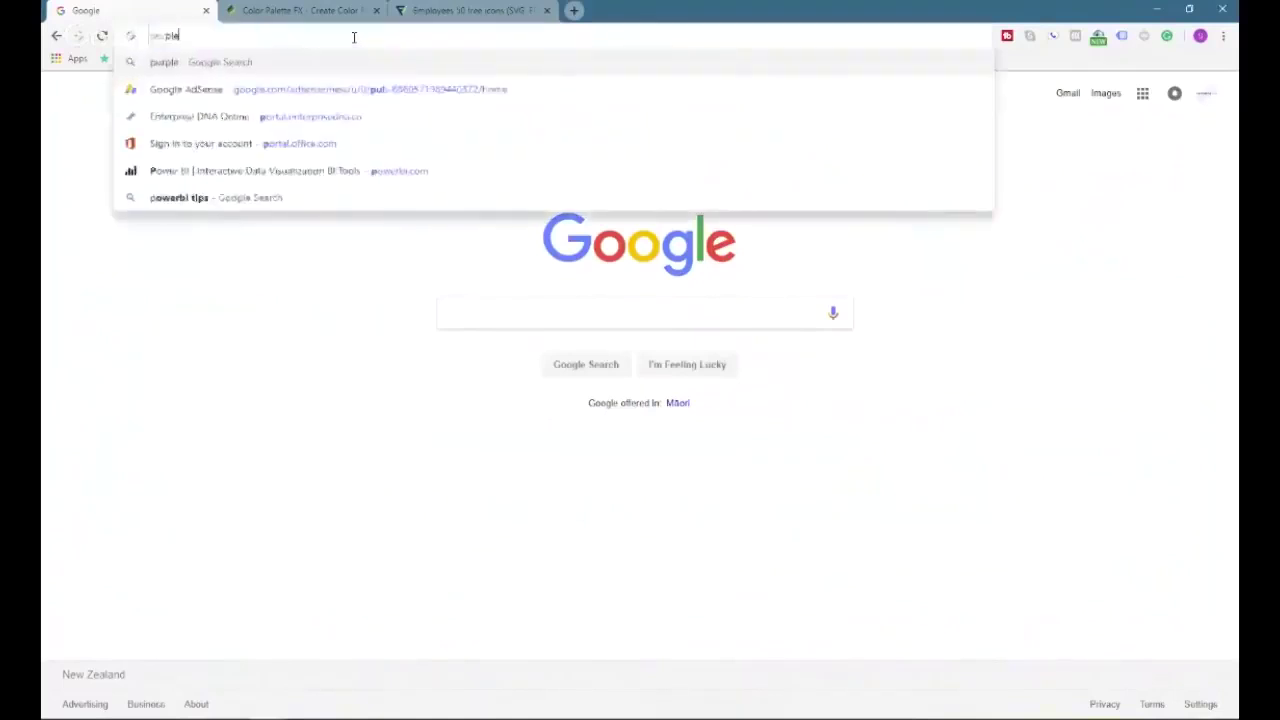
text(, gold bac)
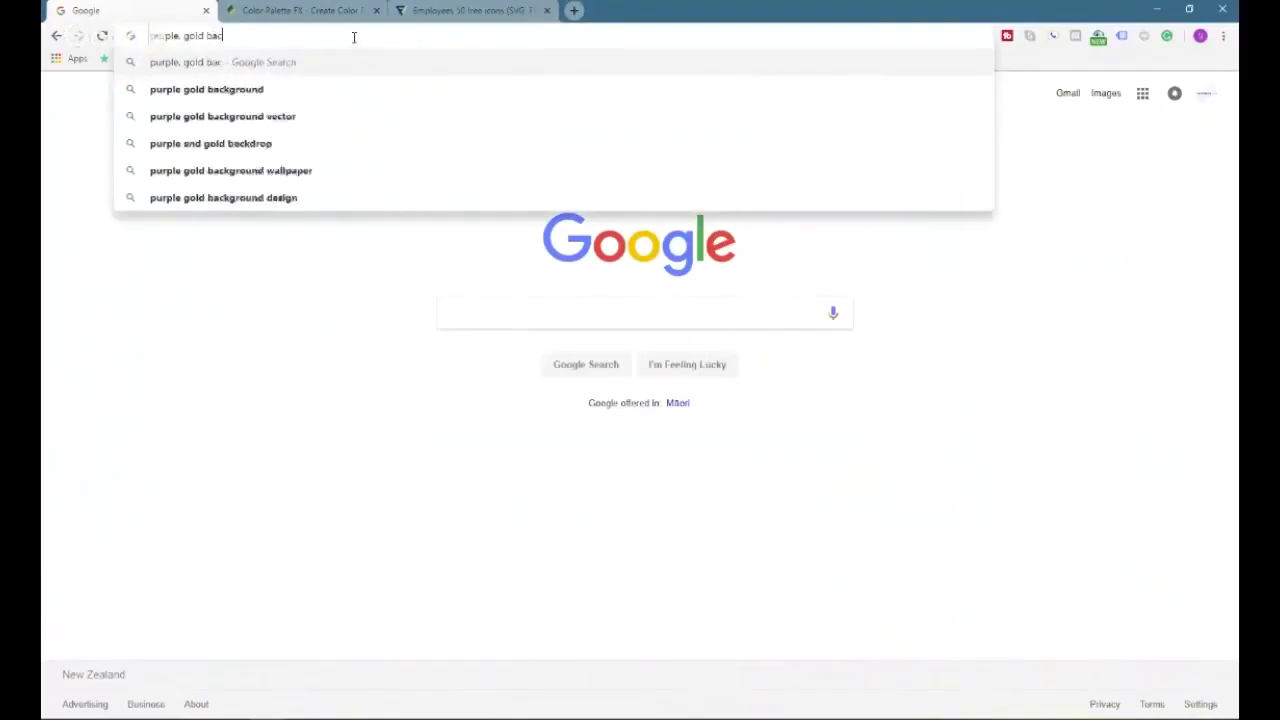
text(kground imag)
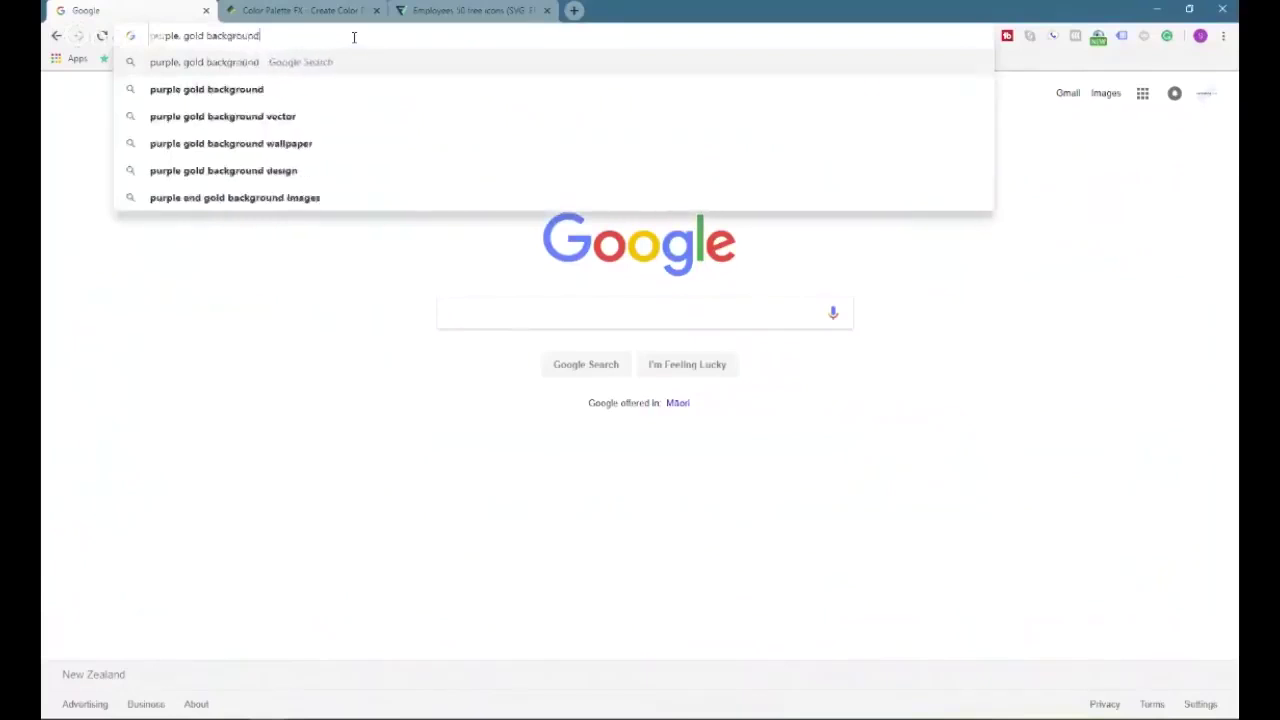
text(e)
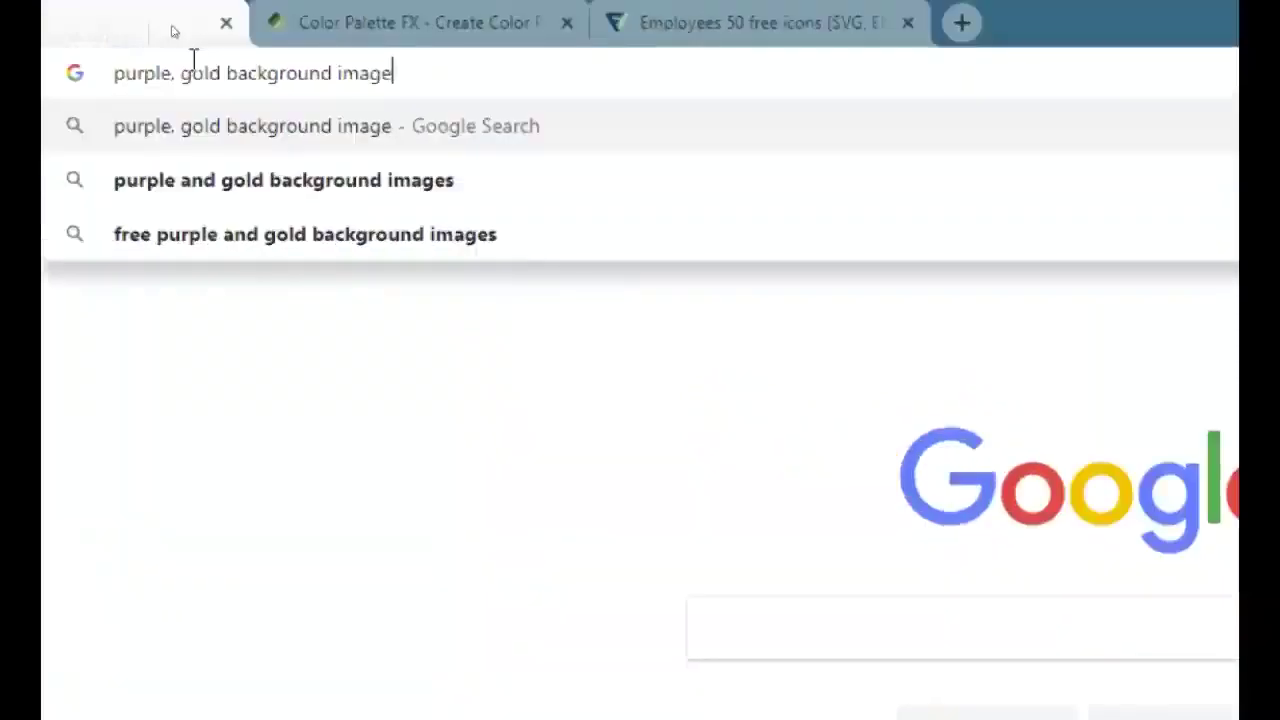
key(Return)
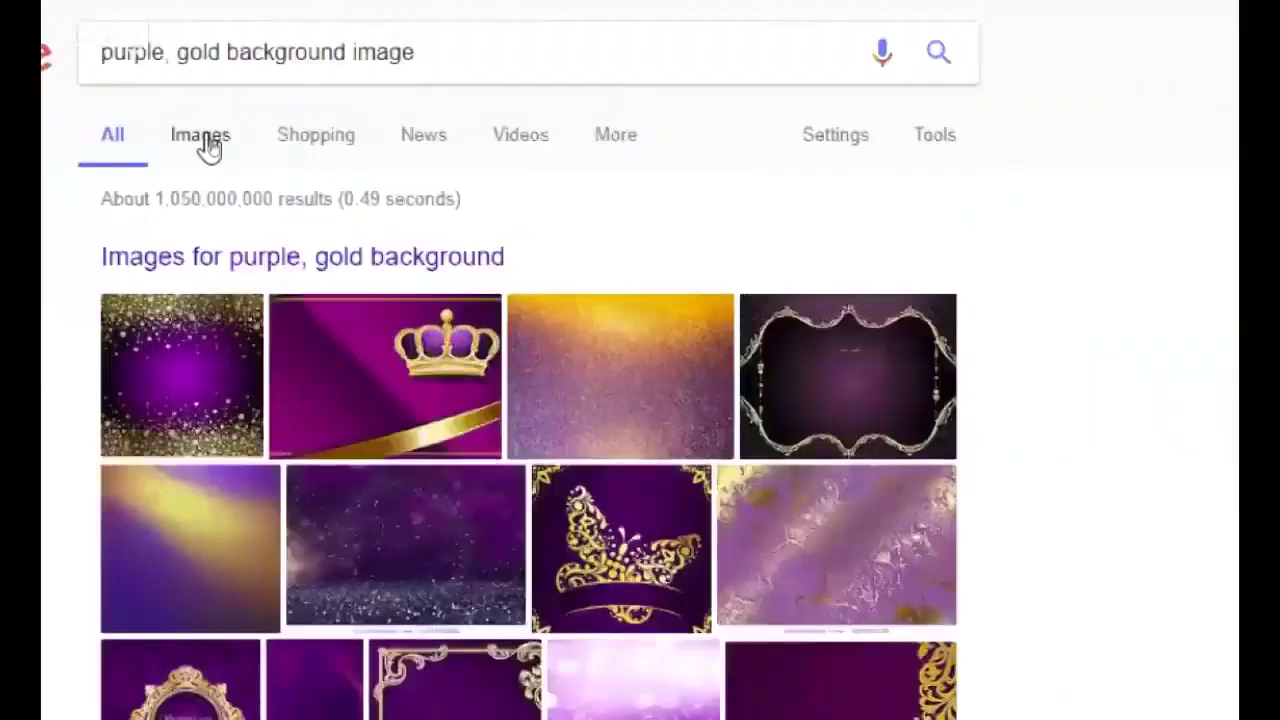
- Show the image results of the search and browse the purple and gold backgrounds
click(207, 147)
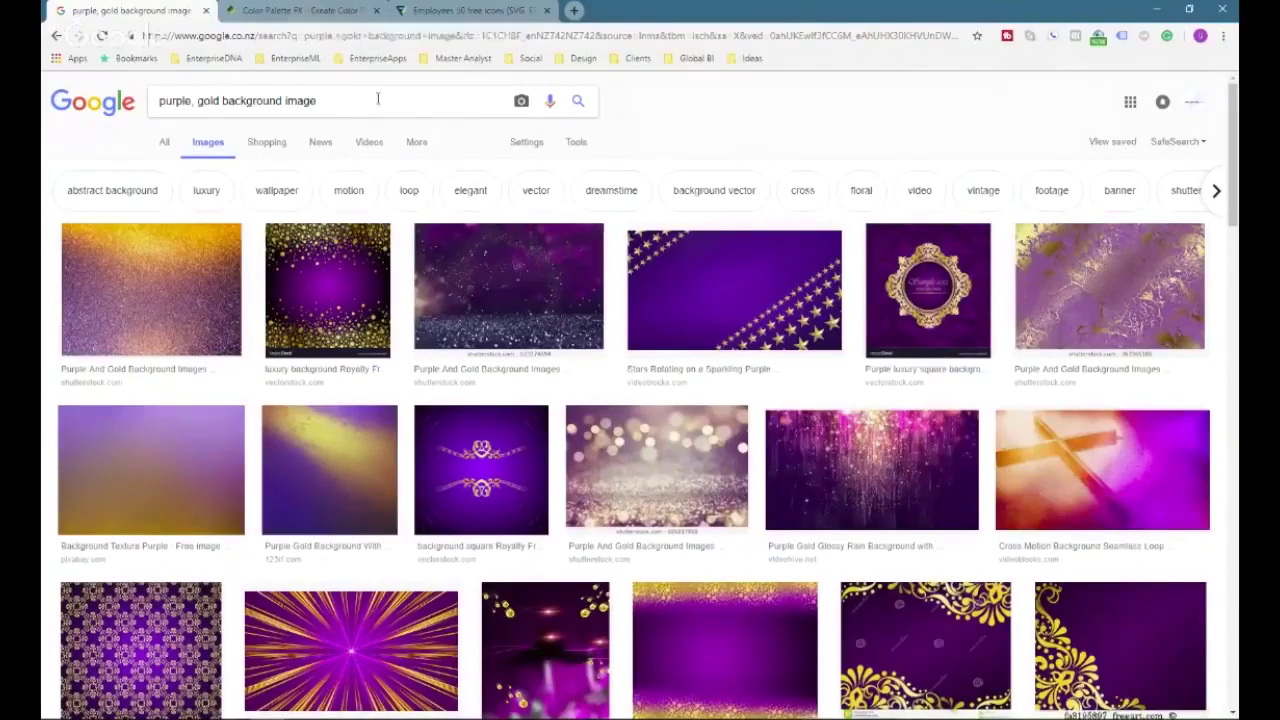
scroll(380, 114, down, 3)
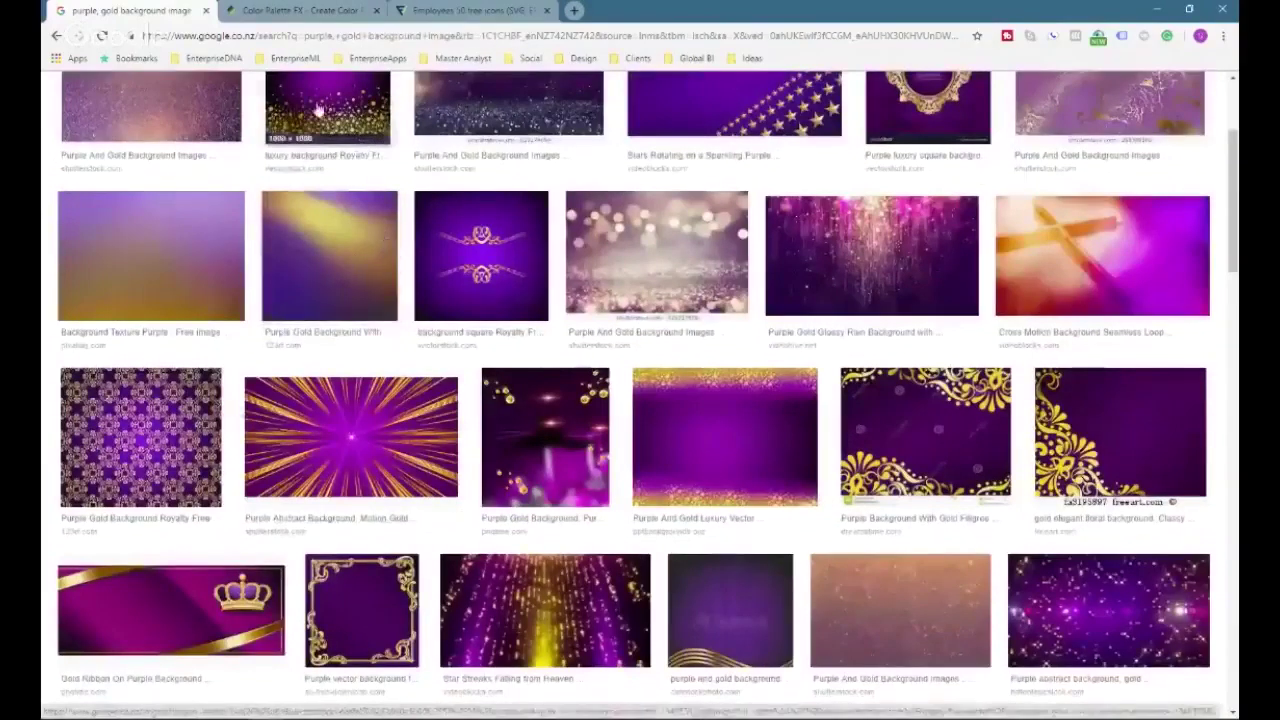
scroll(238, 410, up, 3)
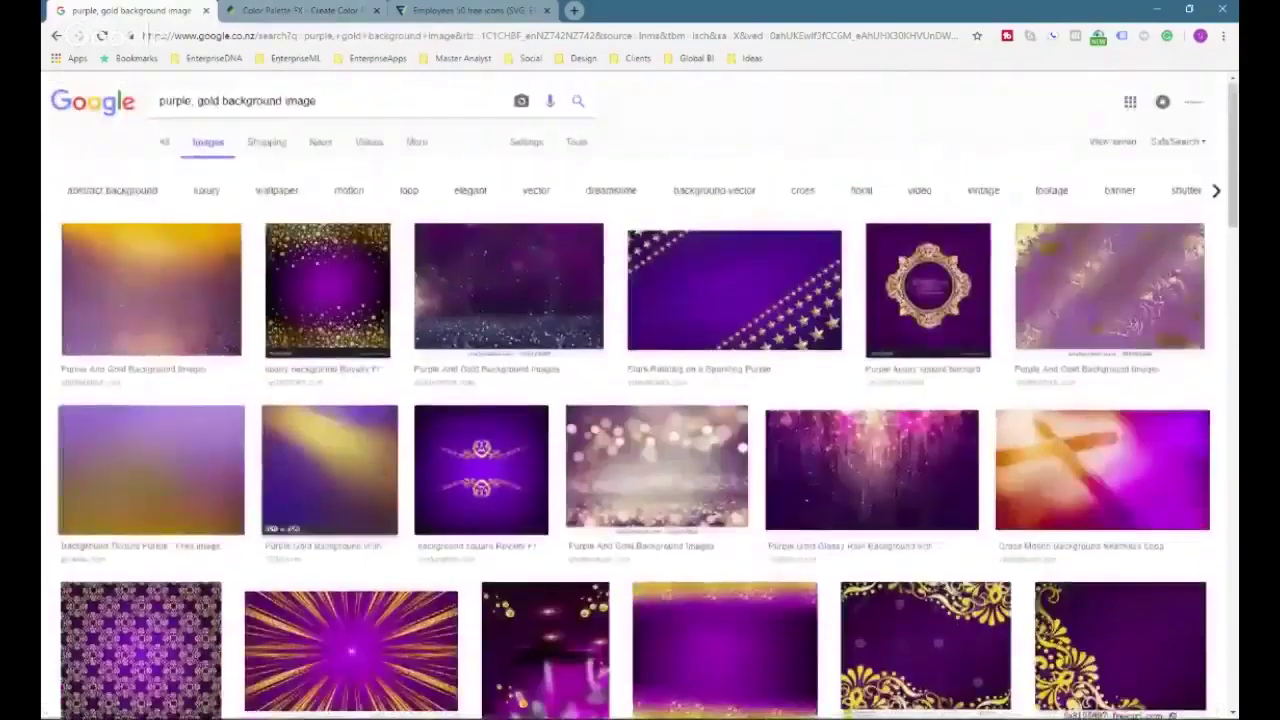
- Bring up the purple and gold geometric picture in Photos, examine its colours and close it
mouse_move(198, 718)
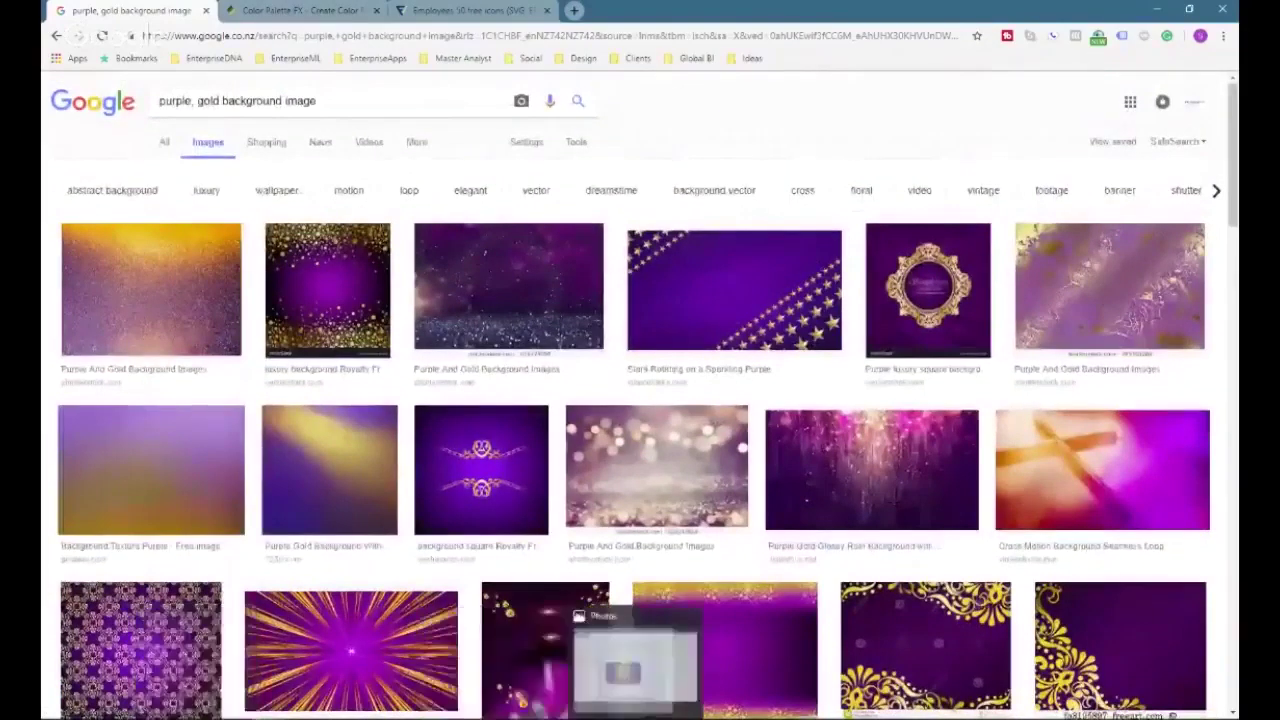
click(710, 665)
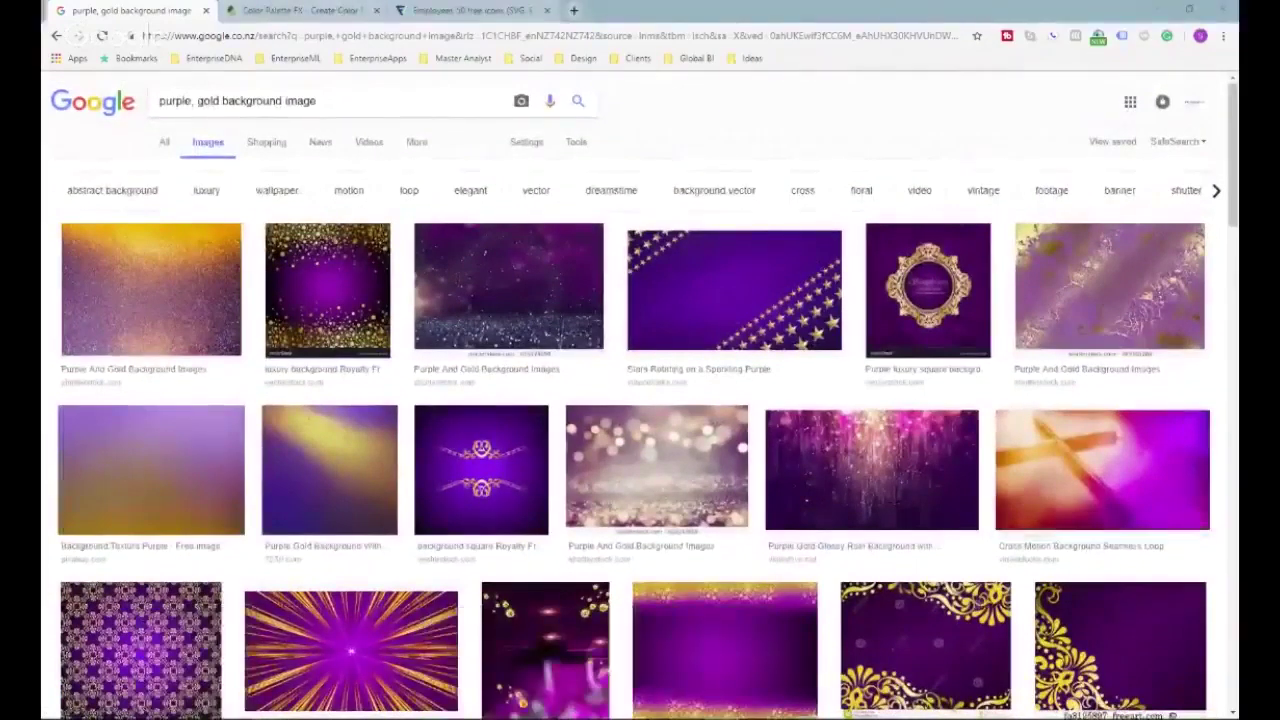
drag(920, 89, 412, 92)
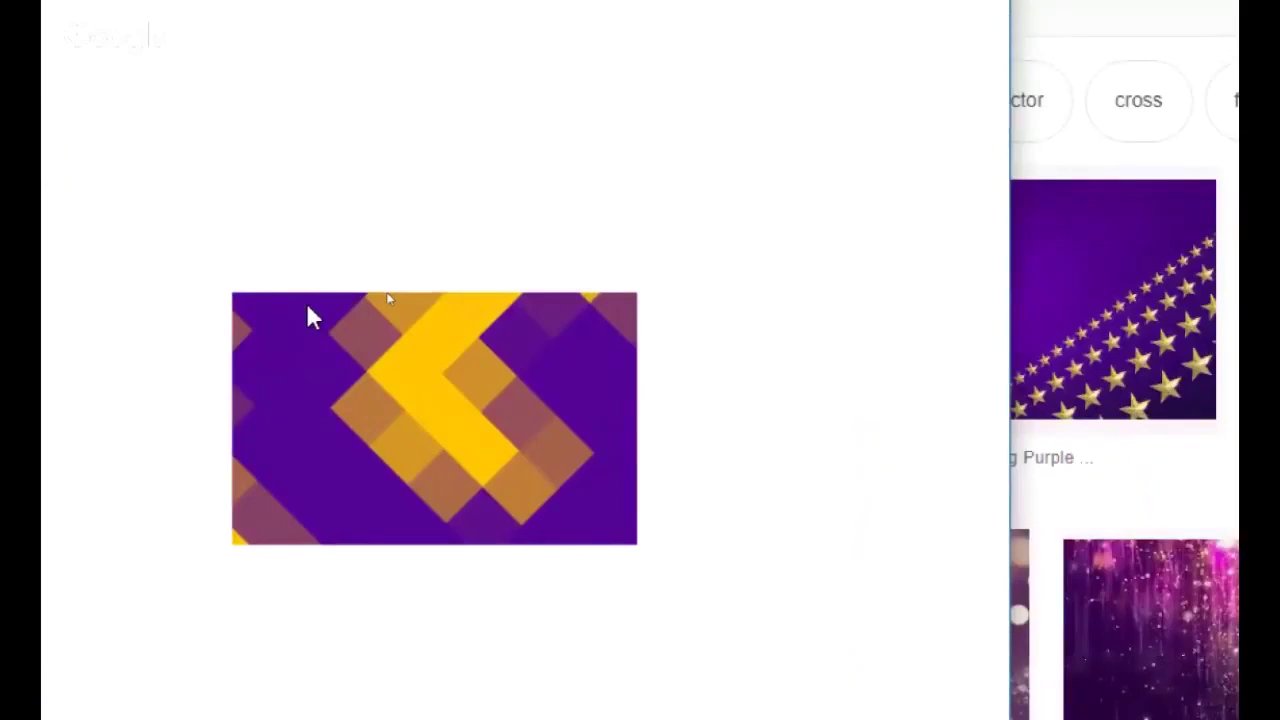
key(alt+F4)
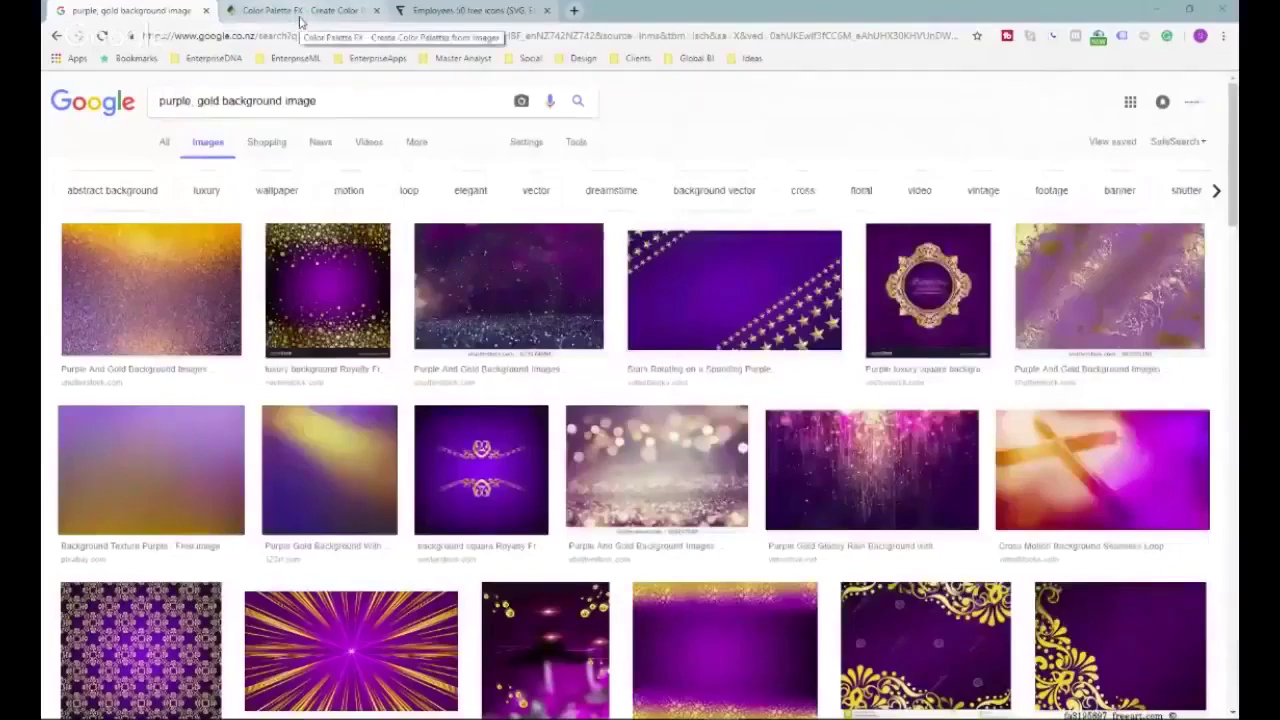
- Go to the Color Palette FX site and load the "Images" PNG file from the November 2018 folder to create a palette
click(300, 12)
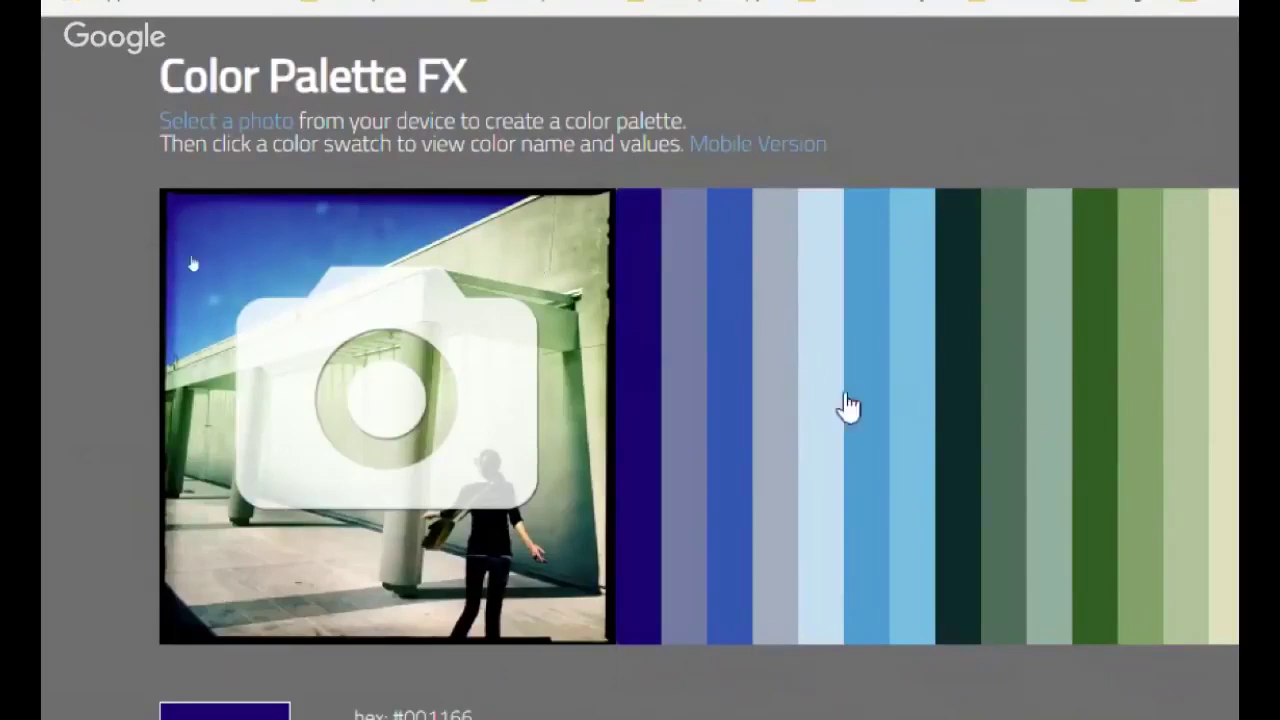
click(326, 388)
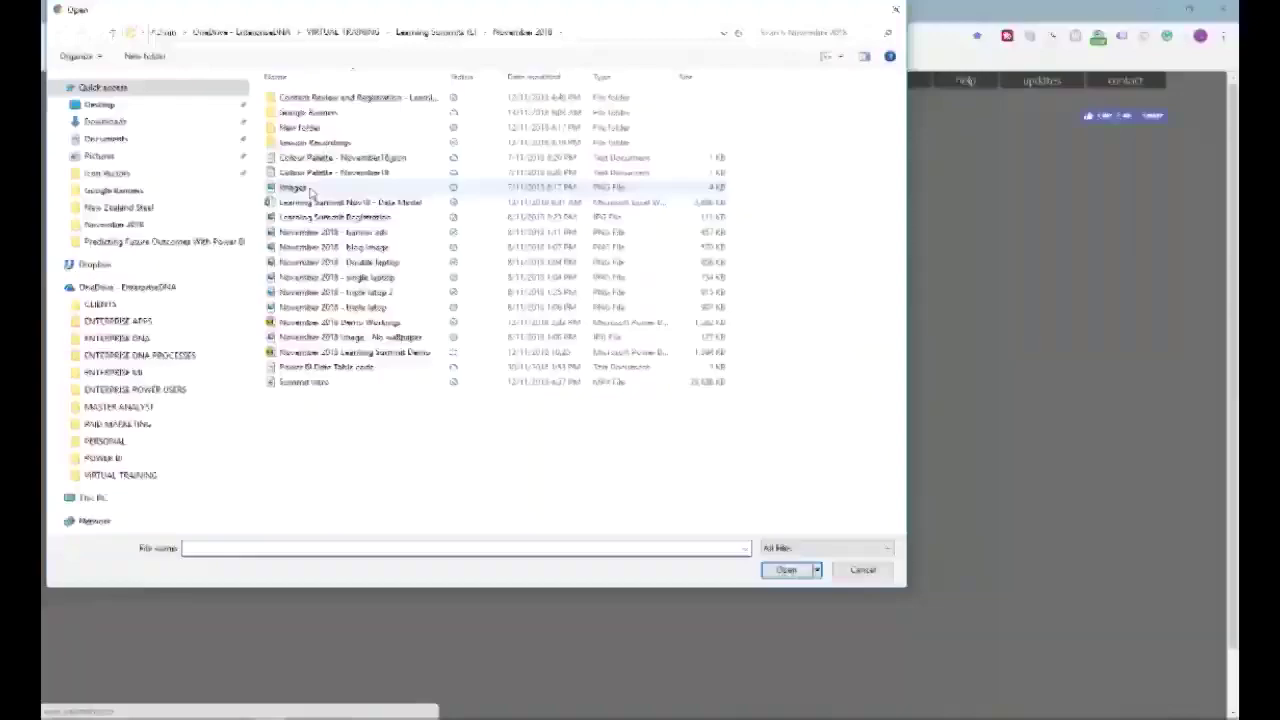
click(580, 255)
double_click(310, 190)
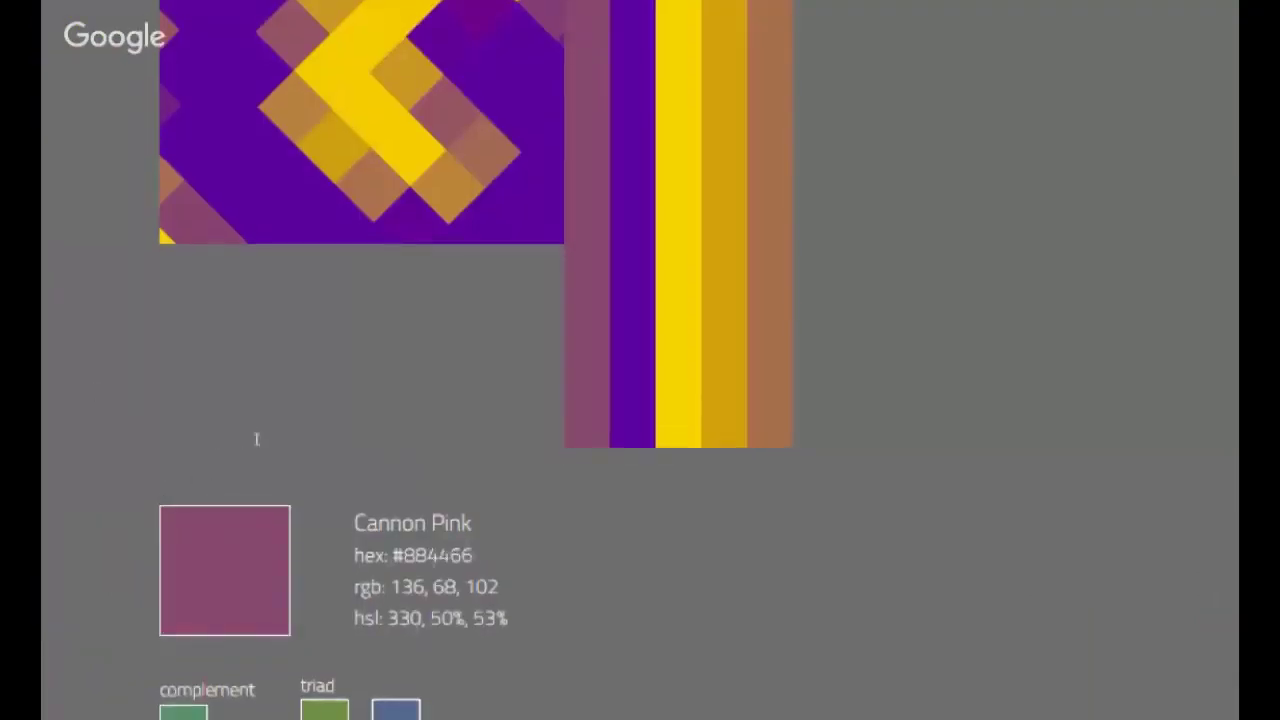
- Inspect the colour codes of the purple, yellow, gold and brown swatches in the generated palette
click(634, 389)
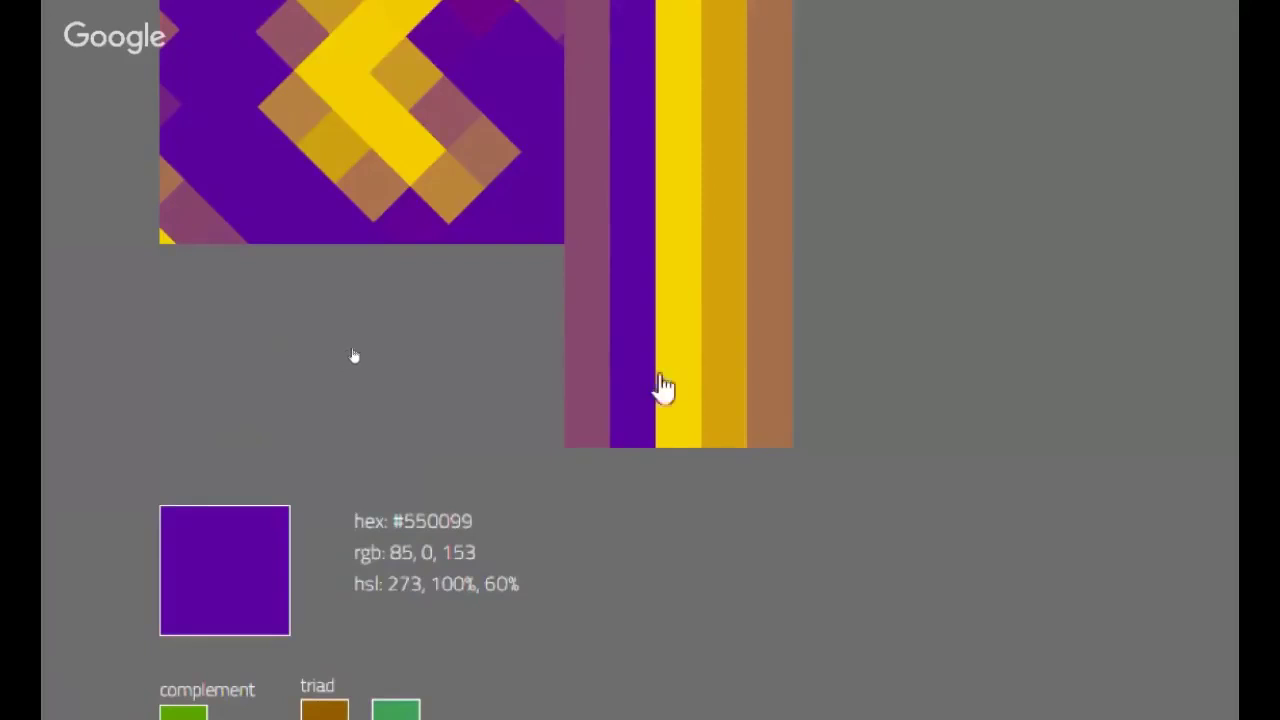
click(672, 388)
click(744, 388)
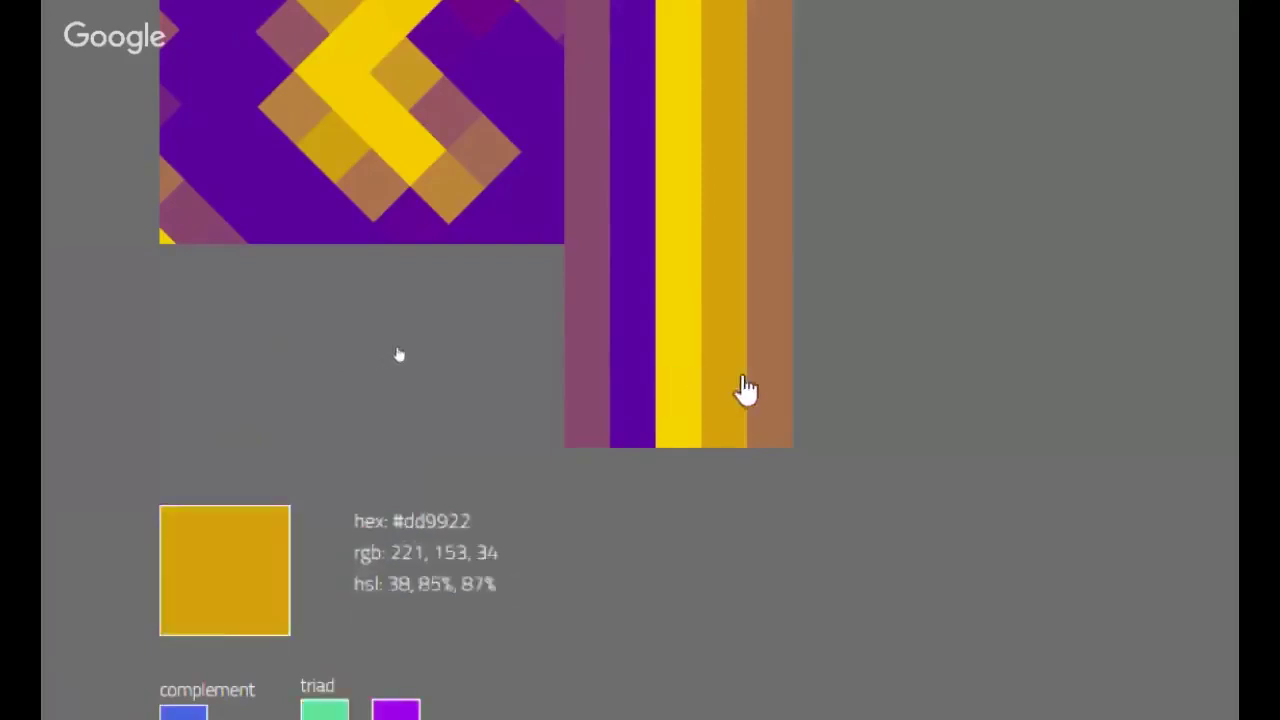
click(770, 386)
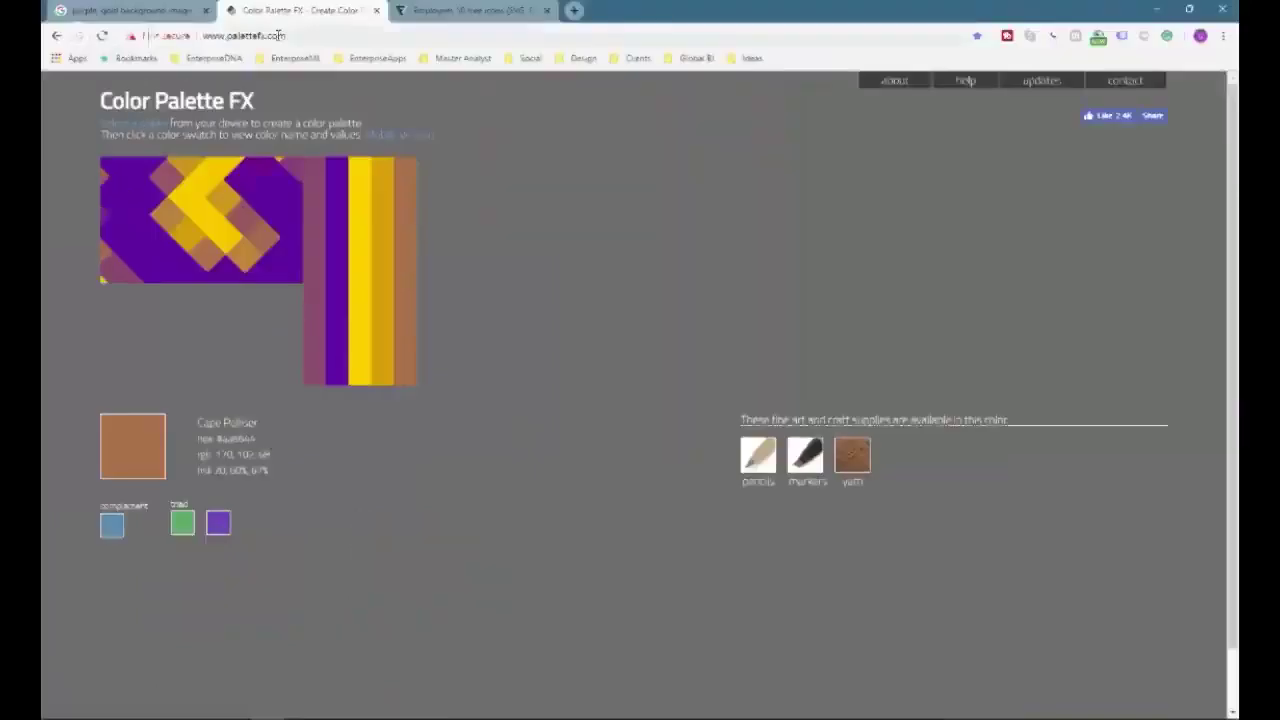
click(289, 35)
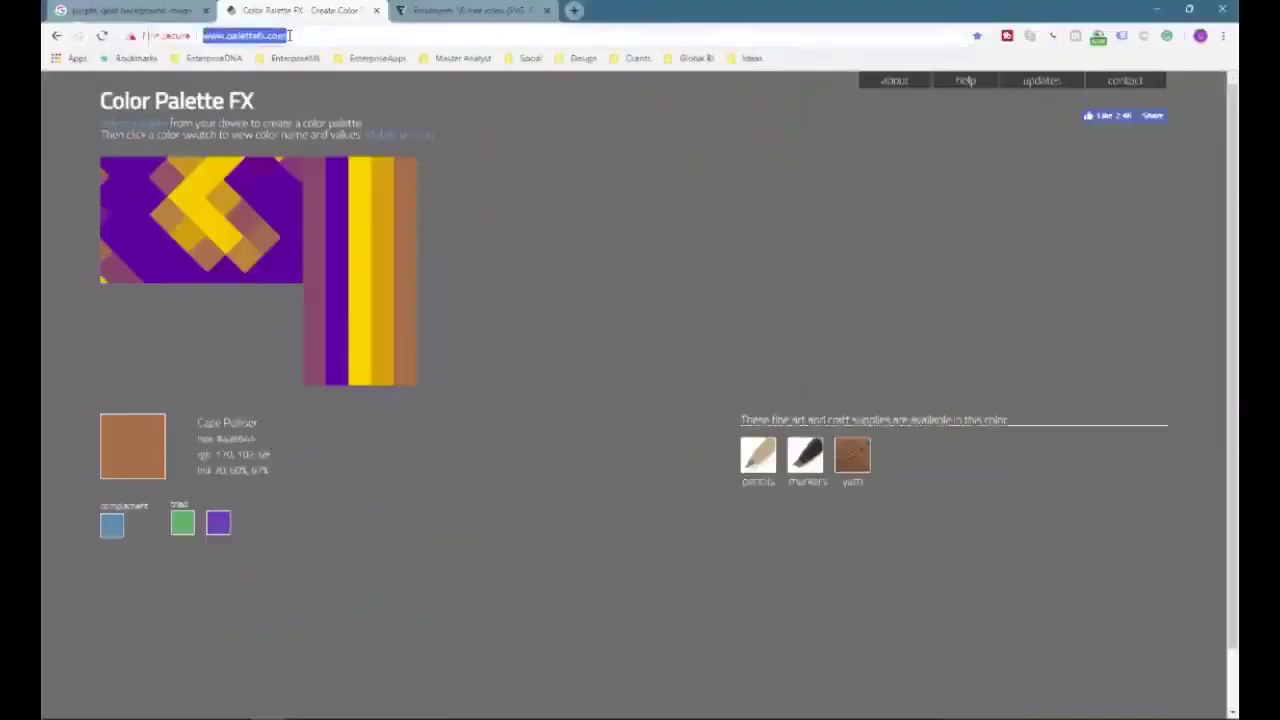
key(Return)
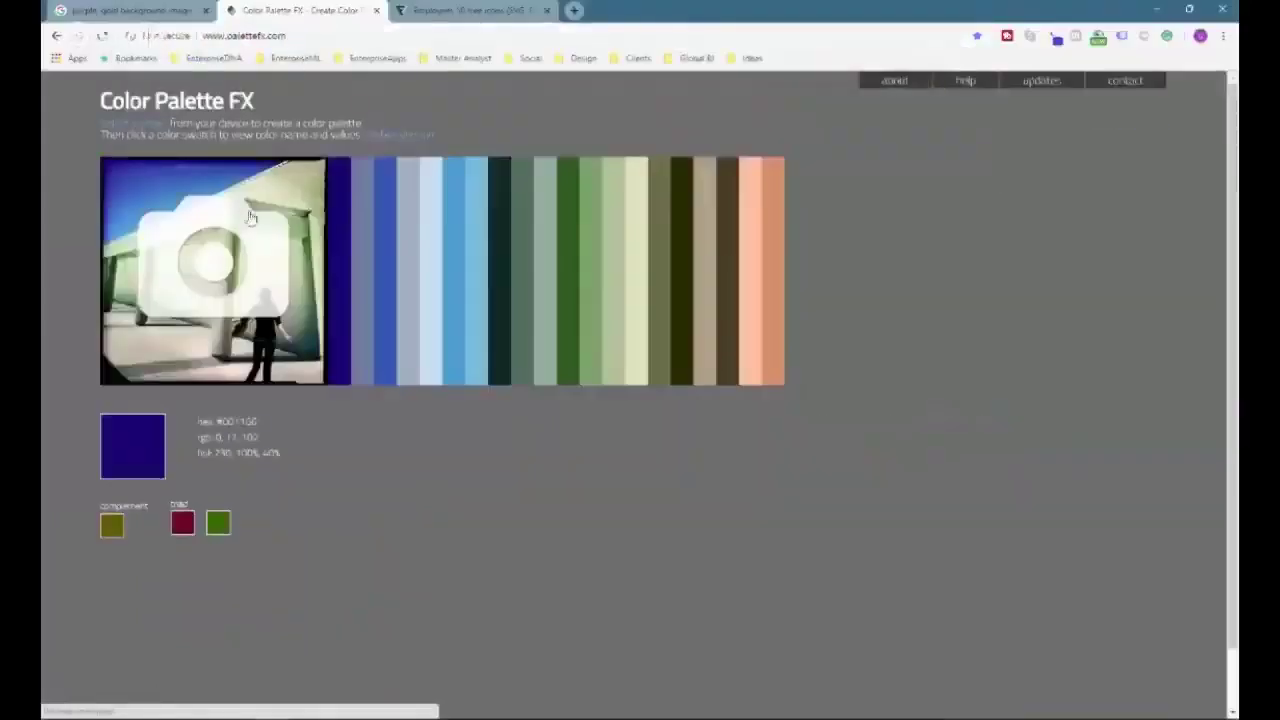
click(251, 217)
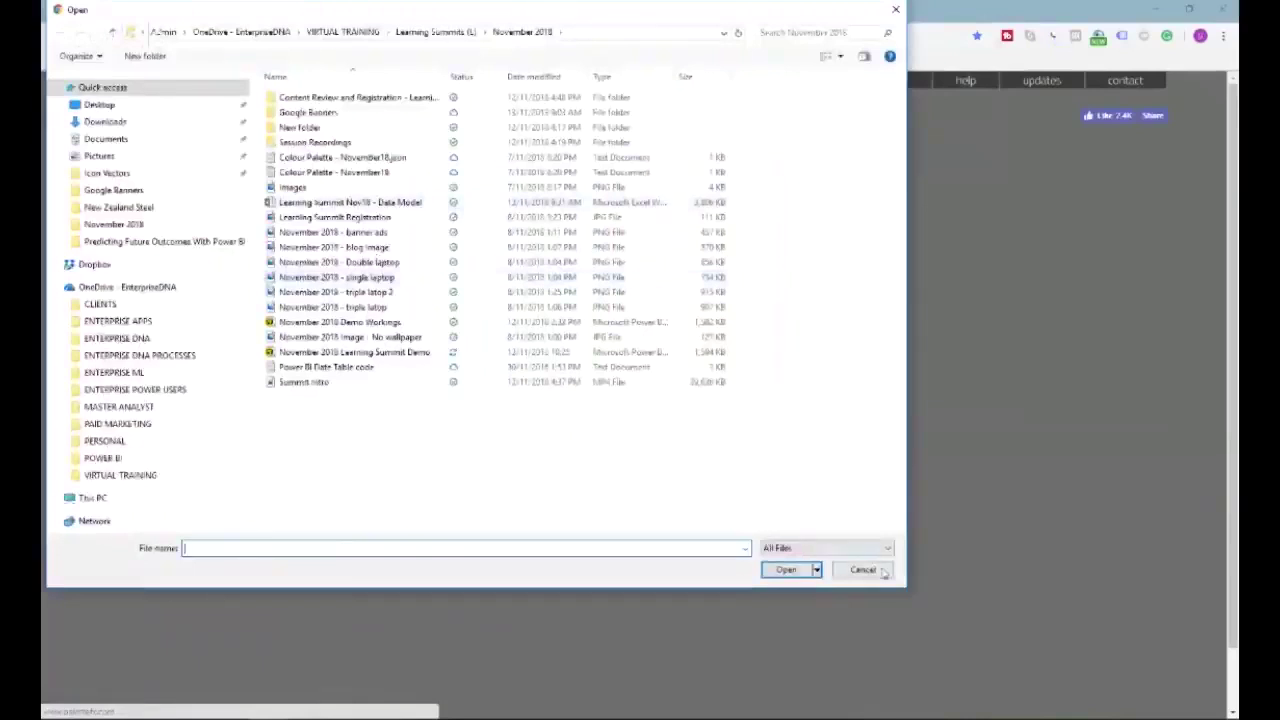
click(862, 569)
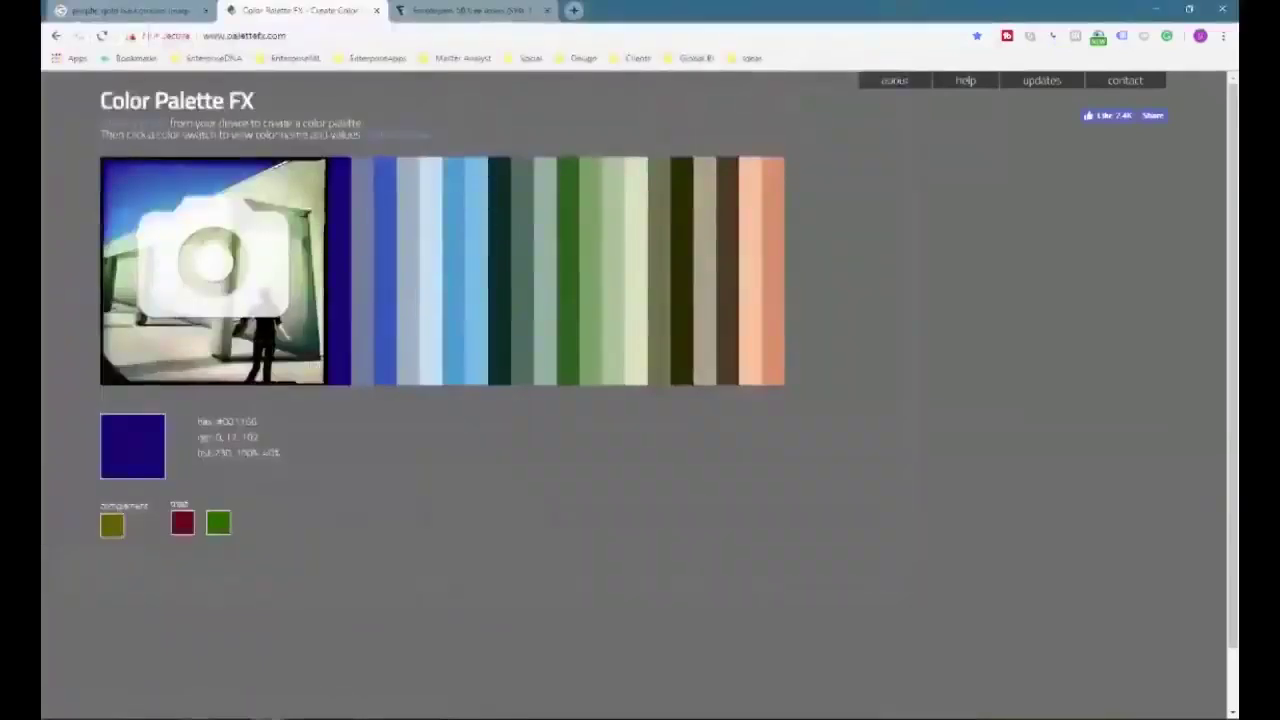
click(217, 280)
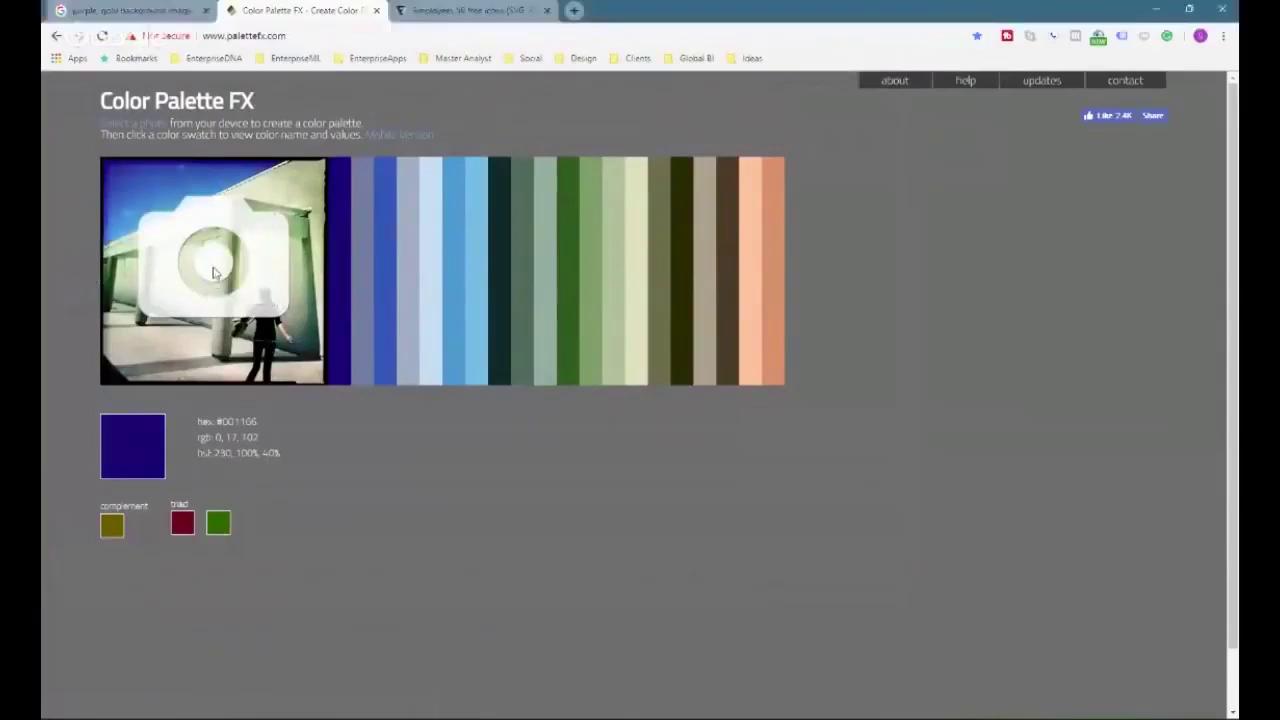
key(Escape)
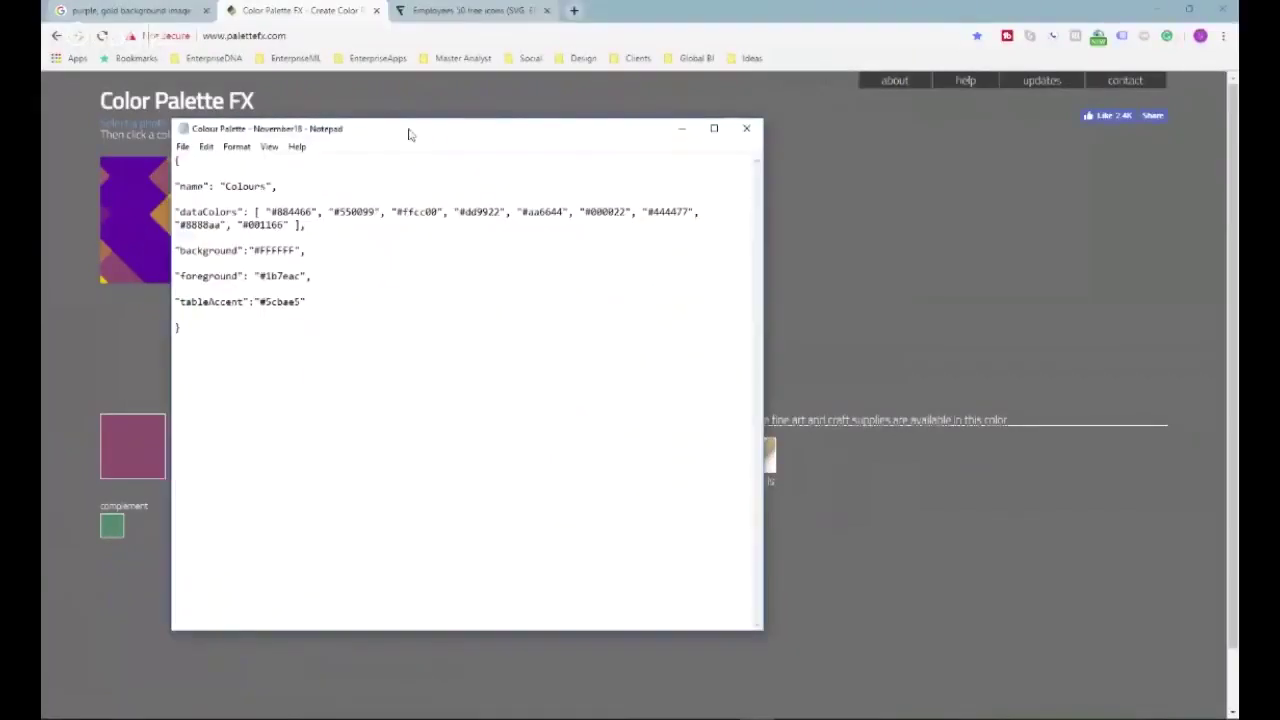
- Examine the dataColors hex codes in the "Colour Palette - November18" text file in Notepad, then close the file
drag(409, 129, 551, 133)
mouse_move(432, 225)
mouse_down()
mouse_move(360, 212)
mouse_move(414, 212)
mouse_up()
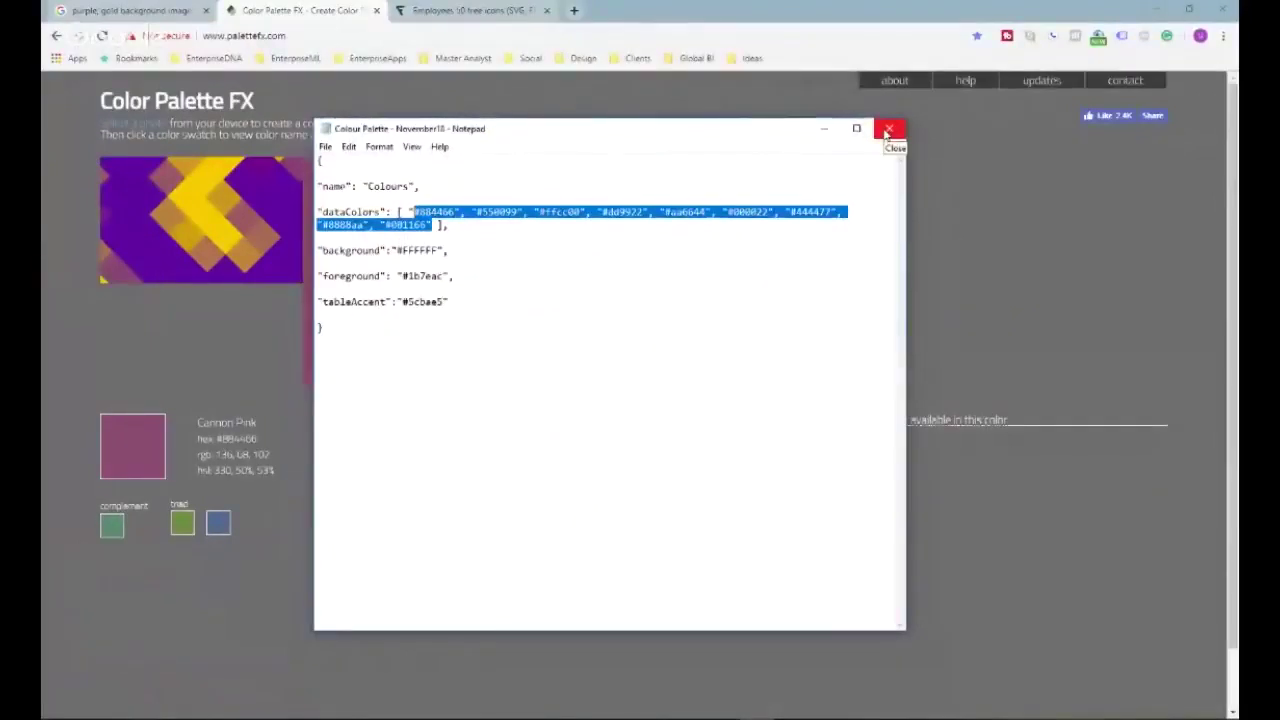
click(887, 130)
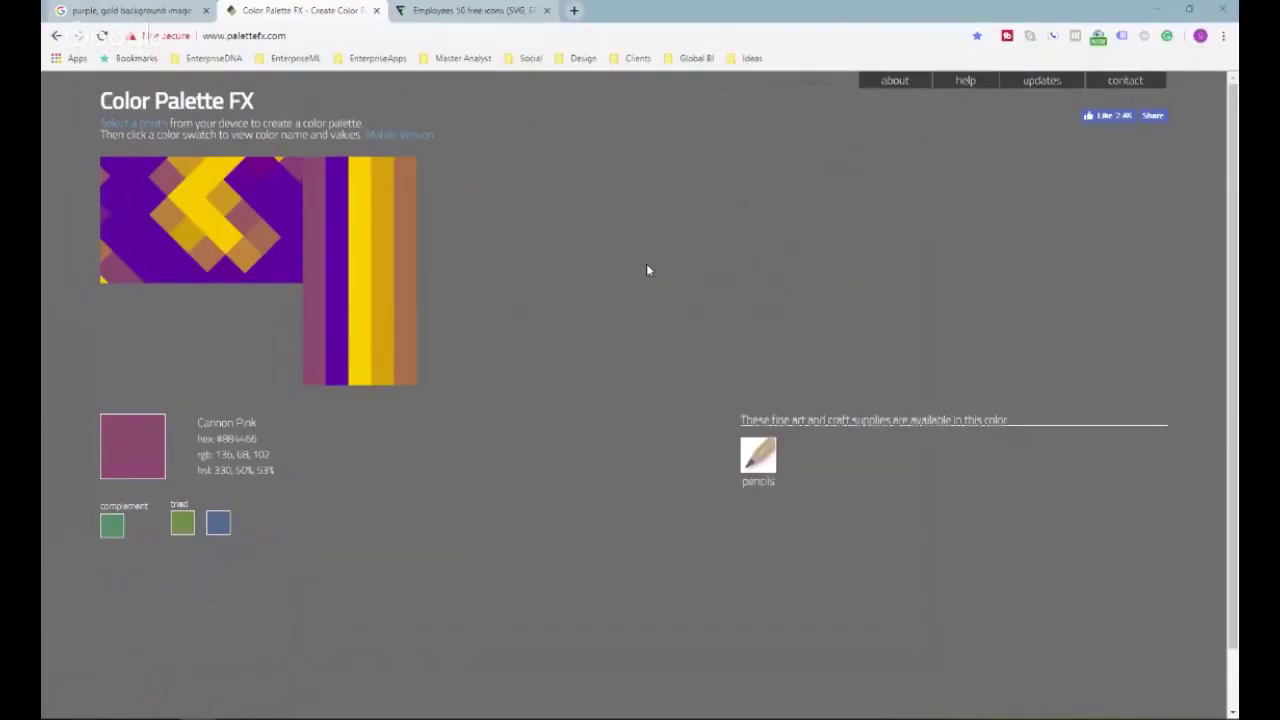
- Open the Coolors color schemes generator site in a new tab from the Design bookmarks and return to the Color Palette FX page
click(166, 8)
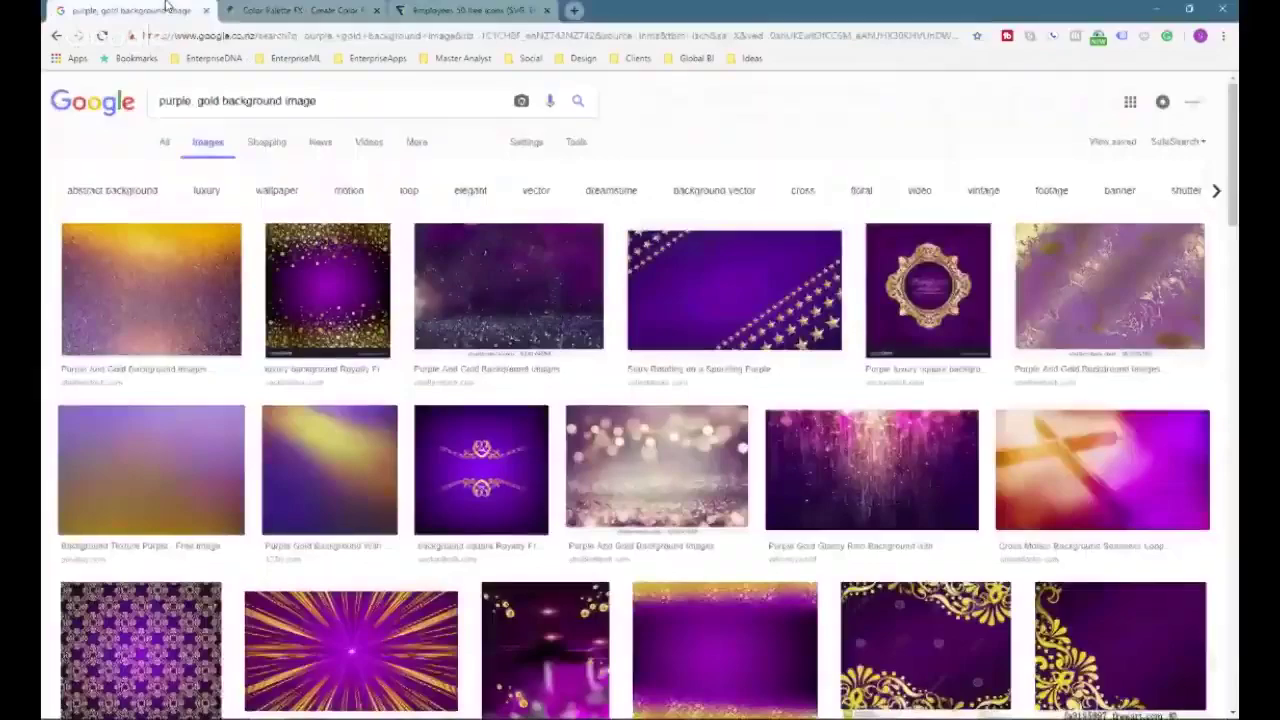
click(300, 10)
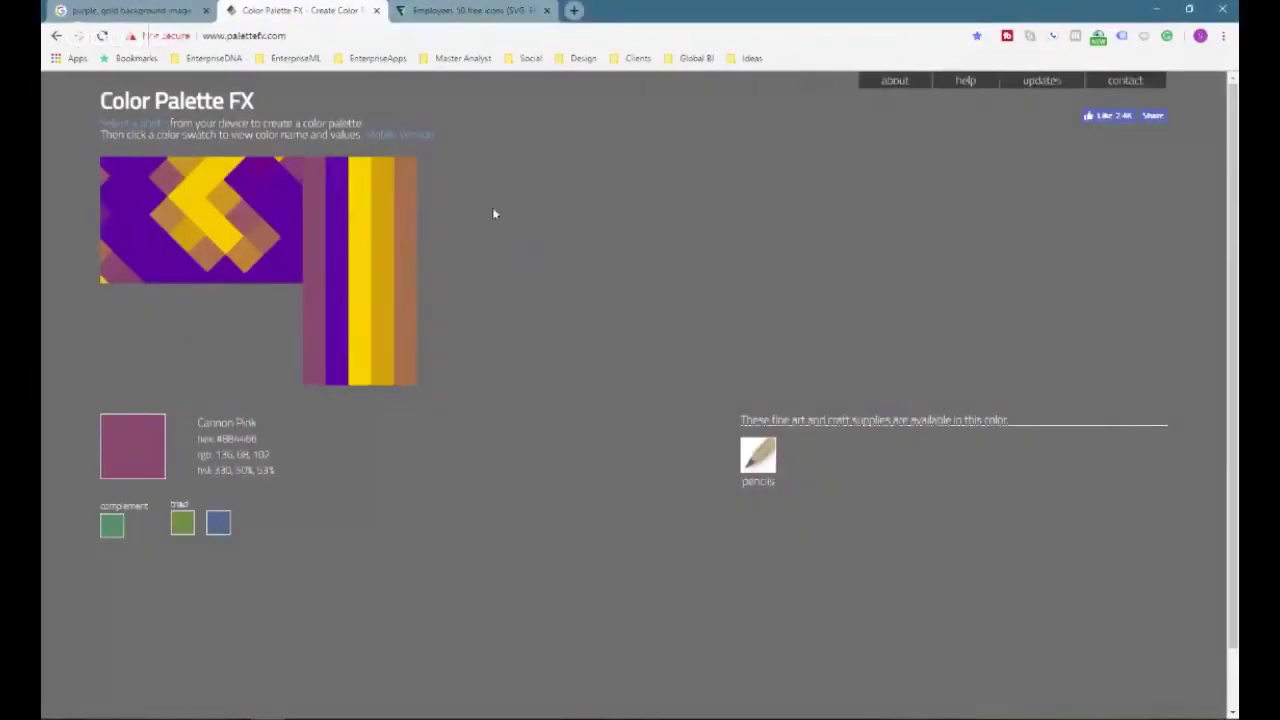
click(574, 10)
click(582, 58)
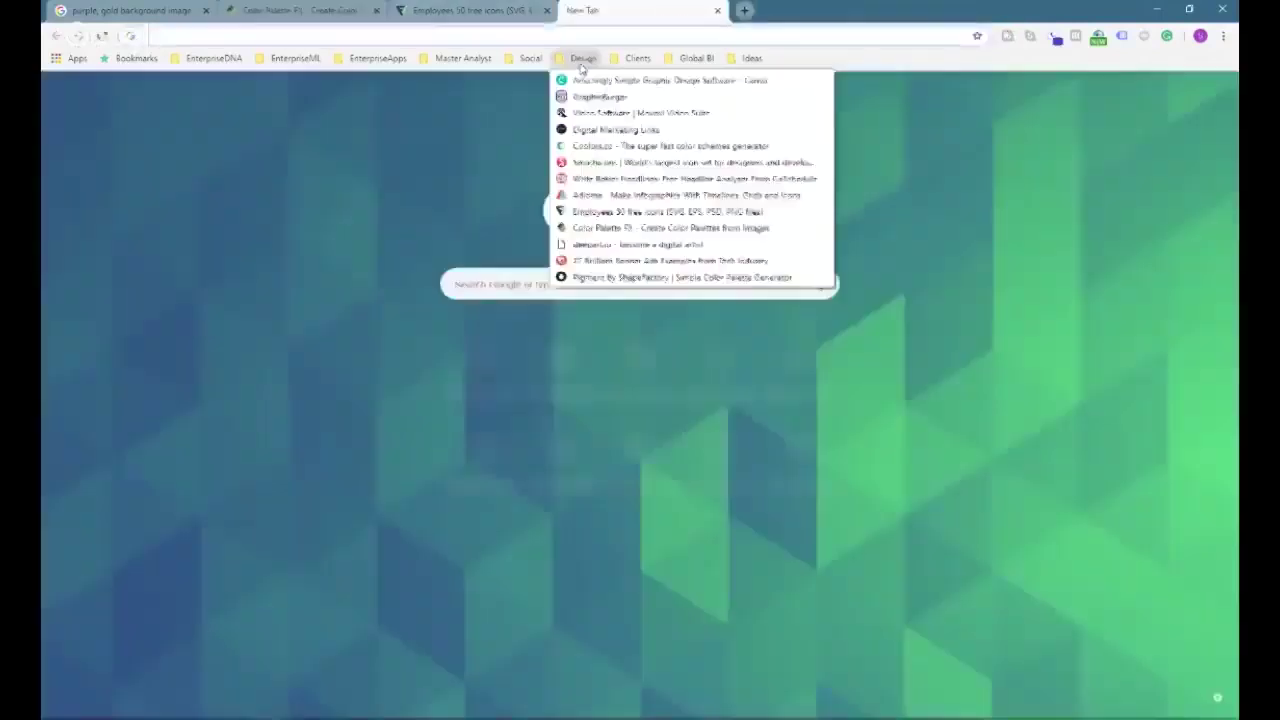
click(634, 148)
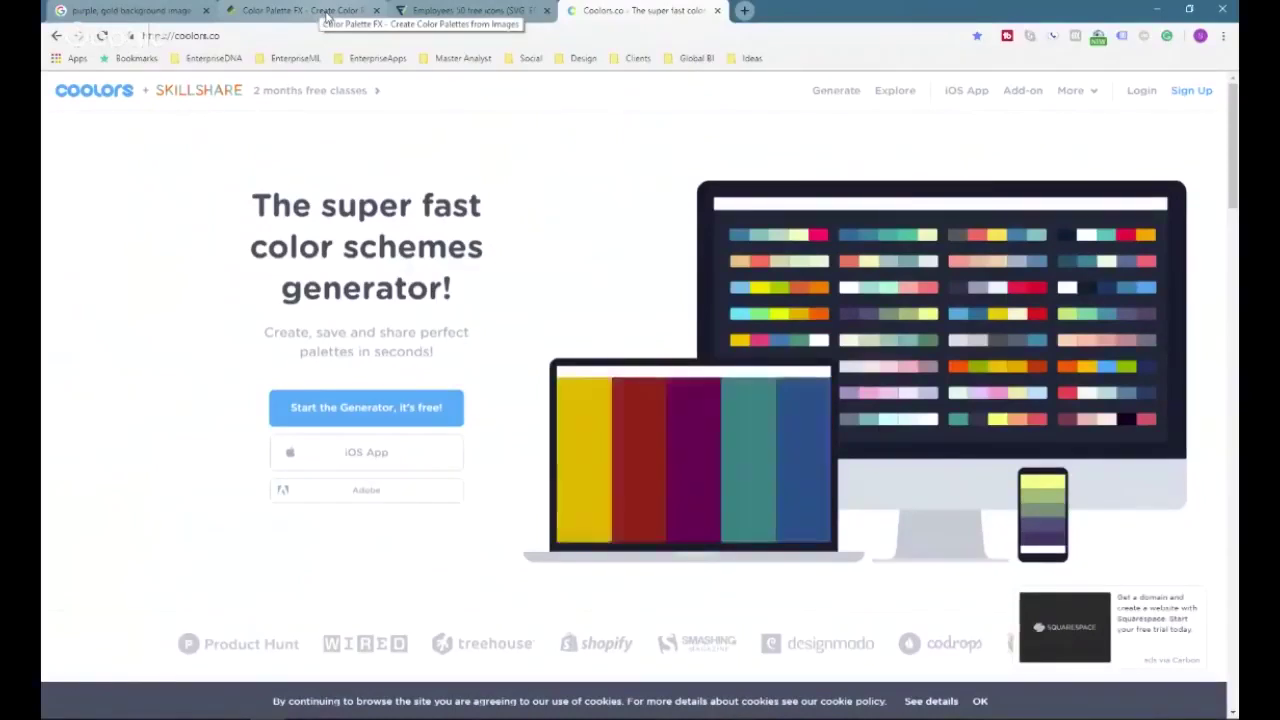
click(327, 12)
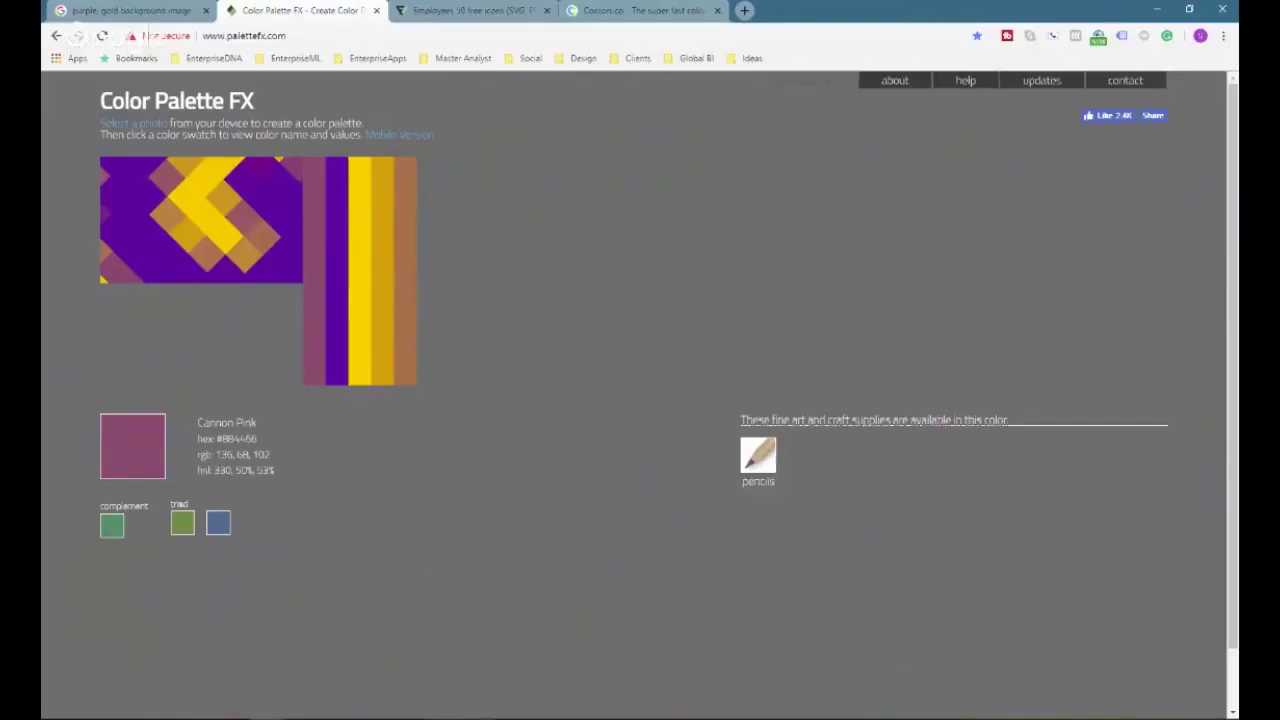
- Switch to the Power BI Desktop report and inspect the theme colours offered for the Performance Insights page background
click(440, 670)
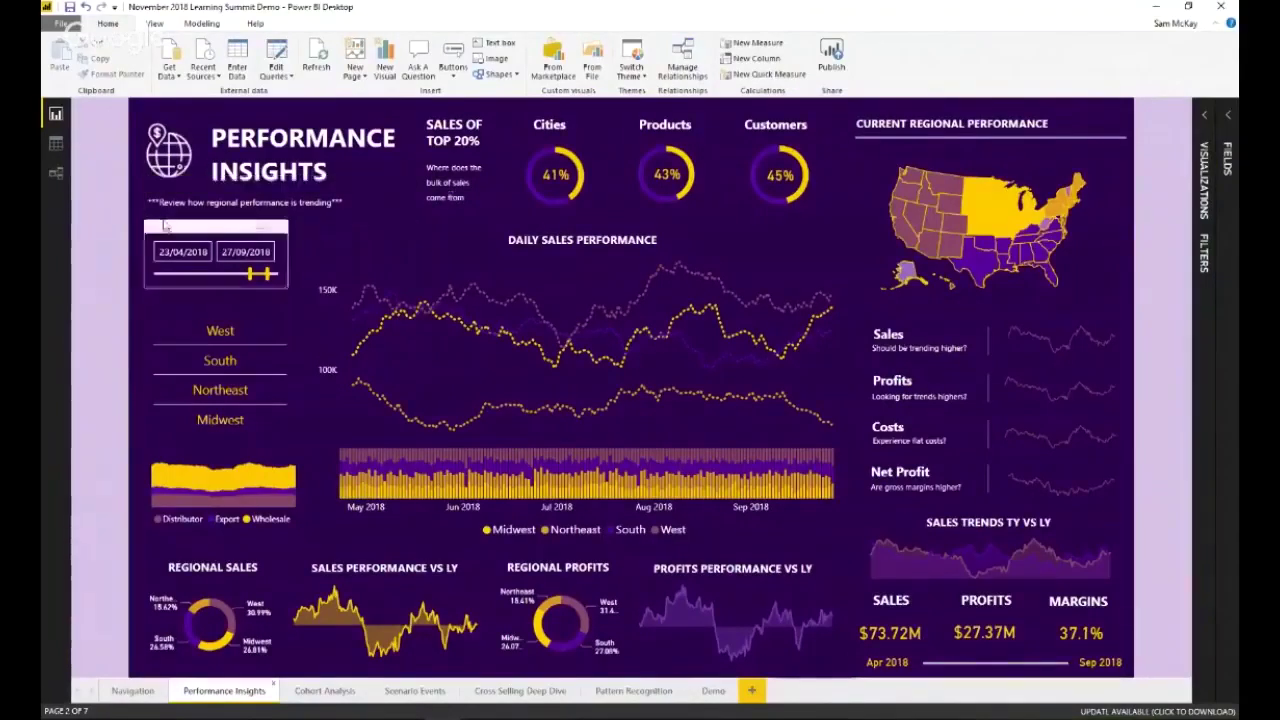
click(1208, 124)
click(1138, 250)
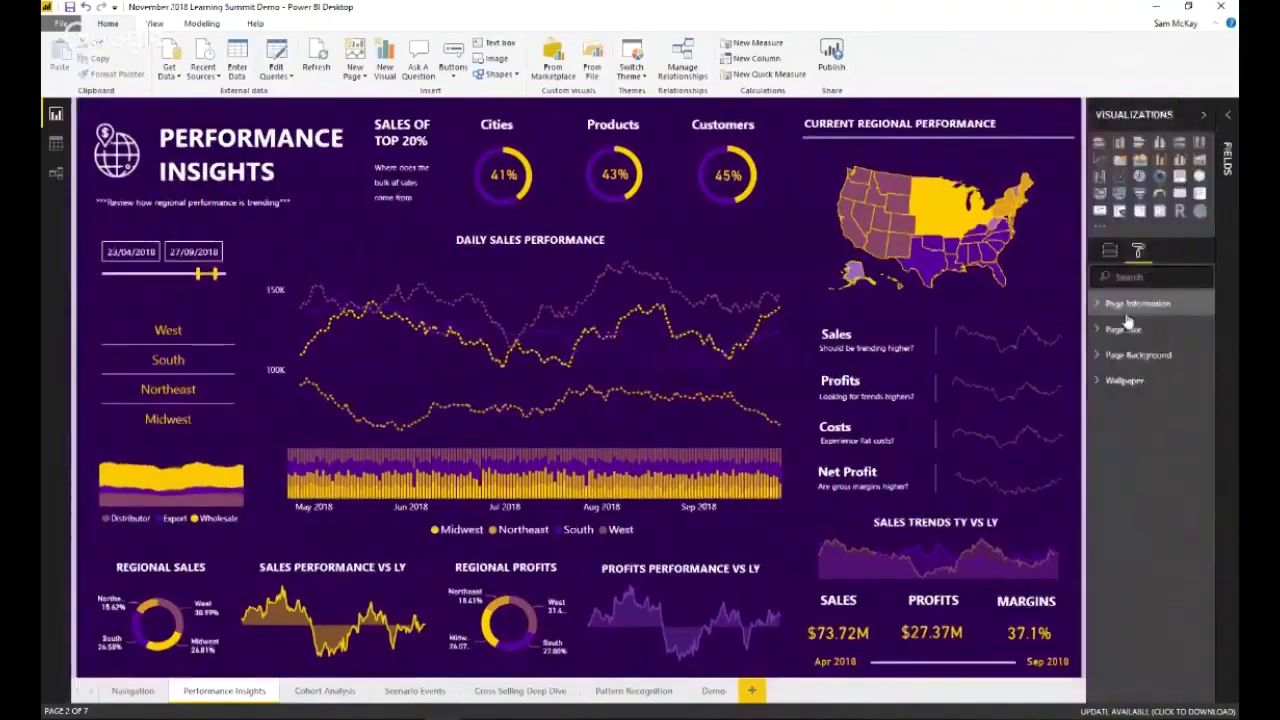
click(1108, 357)
click(1120, 398)
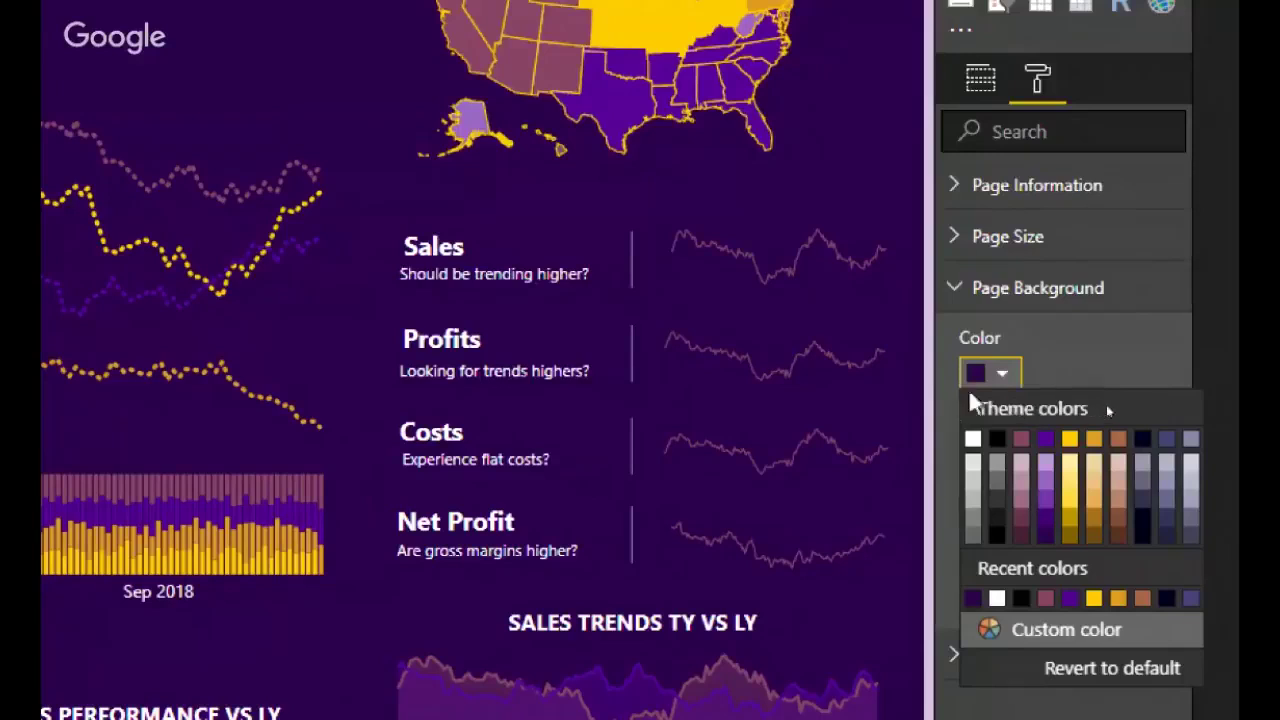
click(1018, 376)
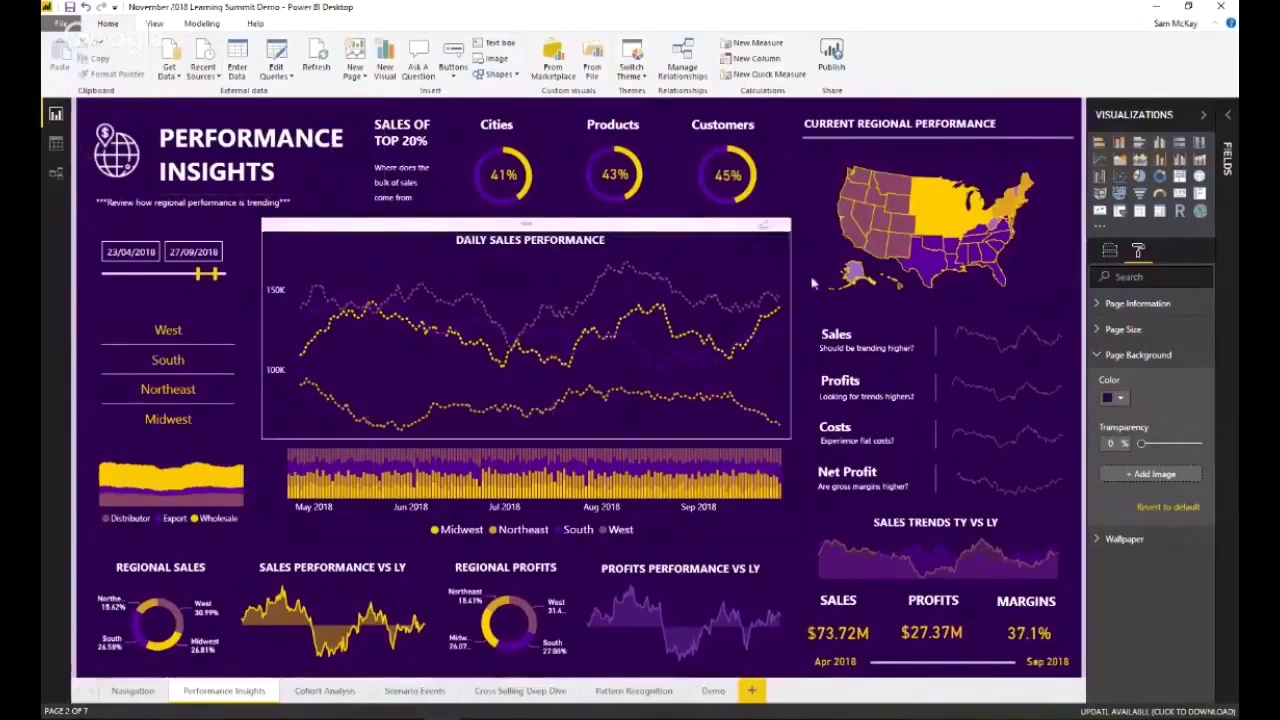
- Examine the region colours and state tooltips on the Current Regional Performance map
mouse_move(921, 255)
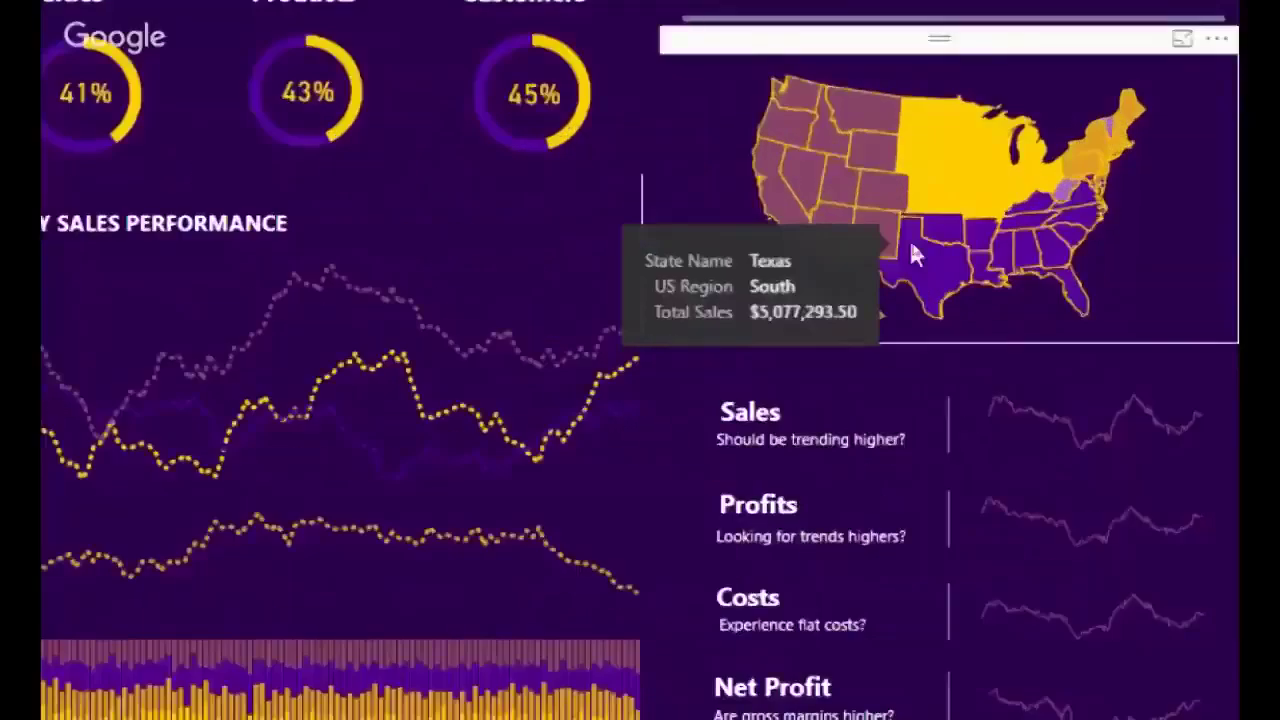
mouse_move(895, 213)
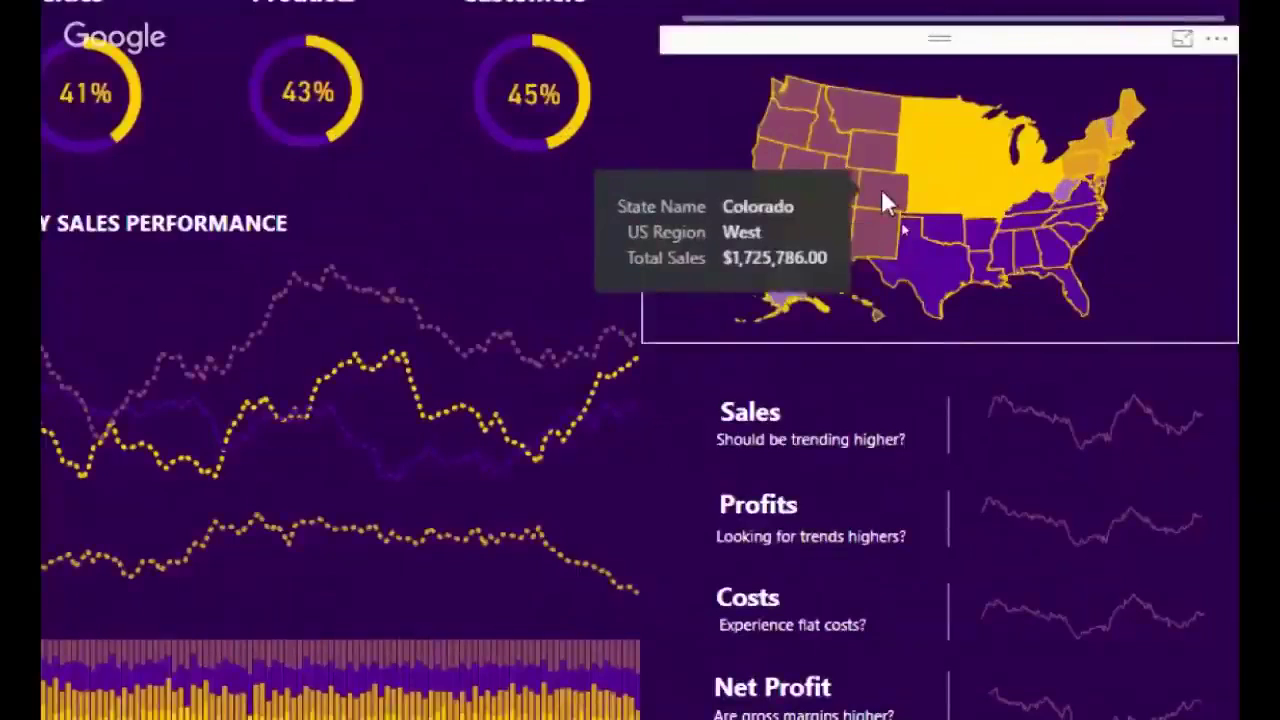
mouse_move(951, 180)
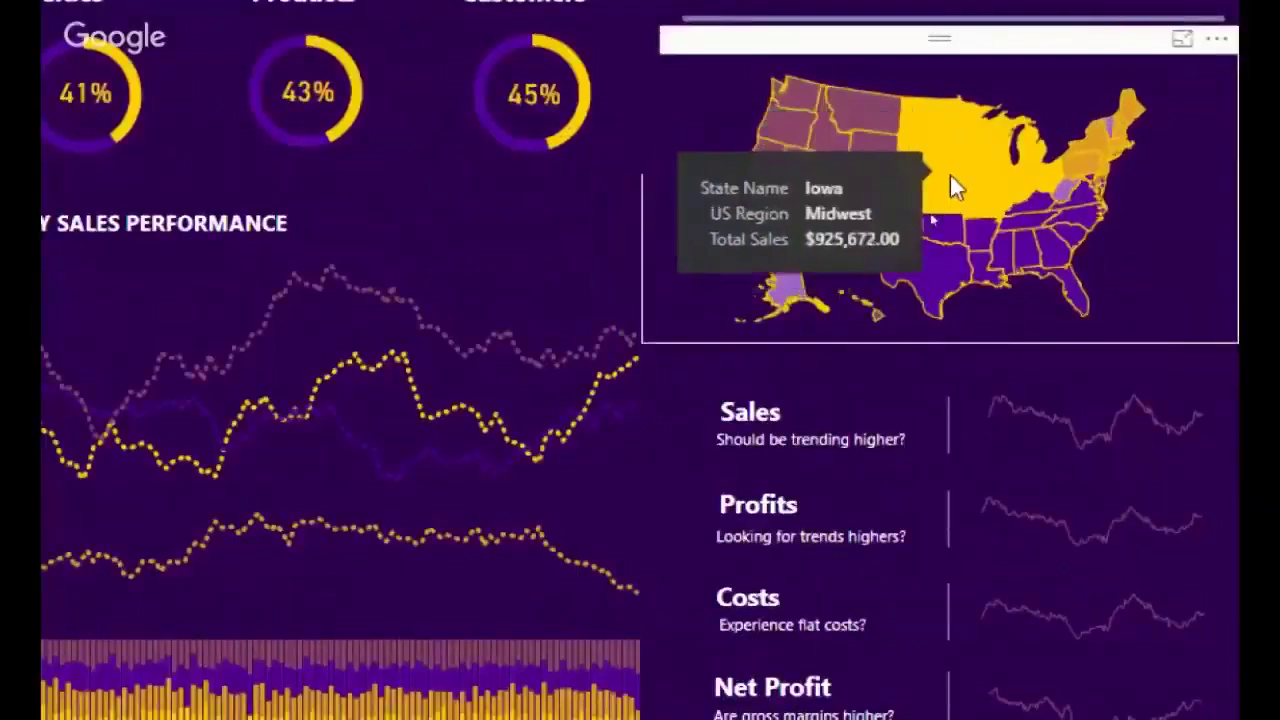
mouse_move(1023, 158)
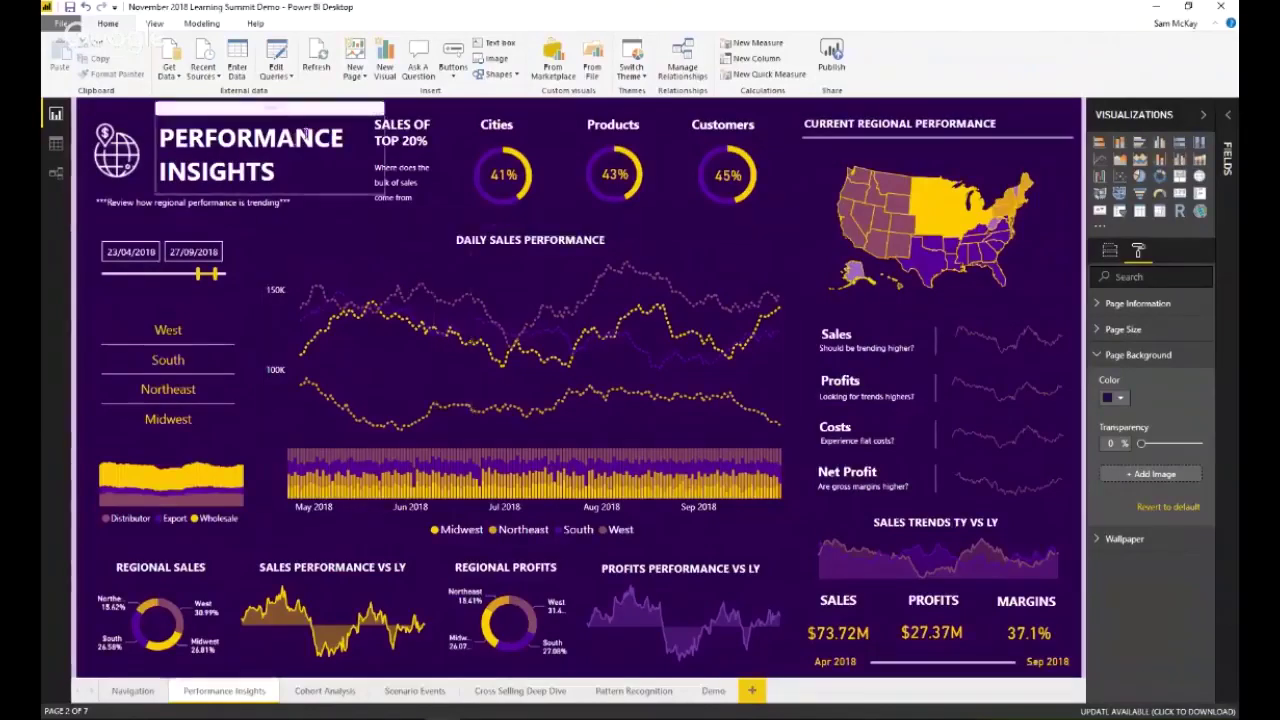
- View the table relationships in the data model and return to the Performance Insights report page
click(56, 176)
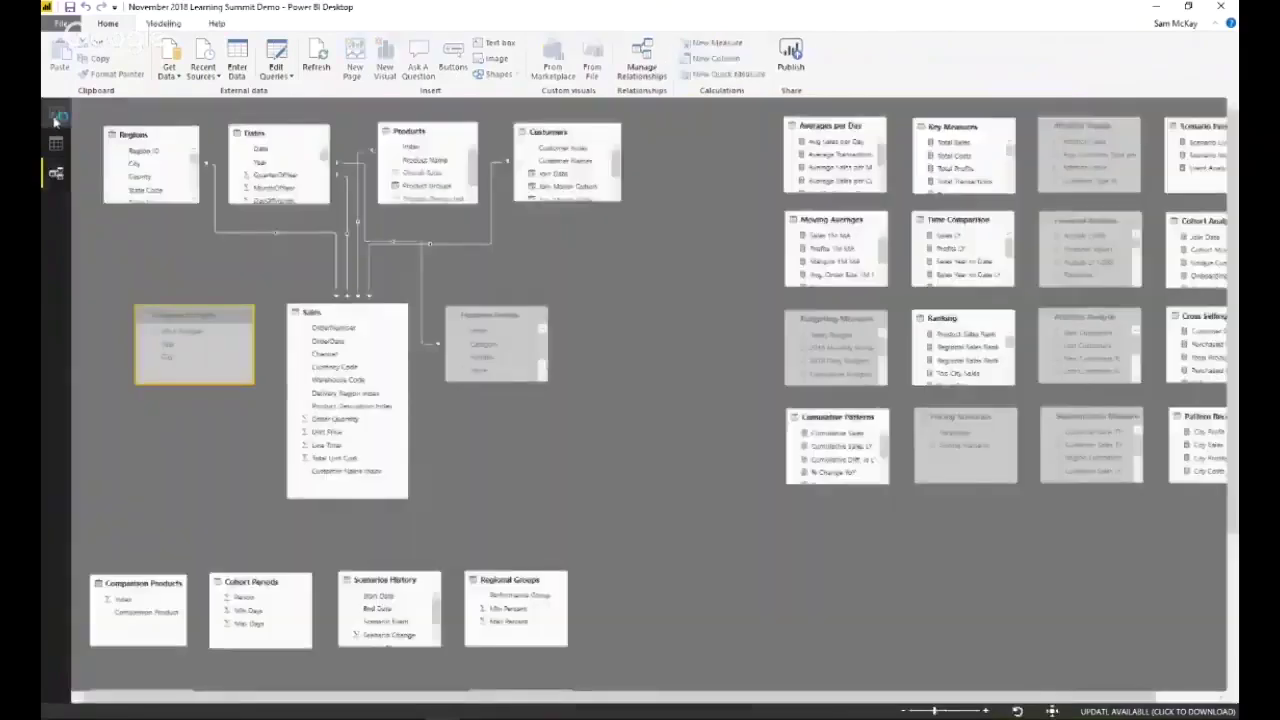
click(56, 117)
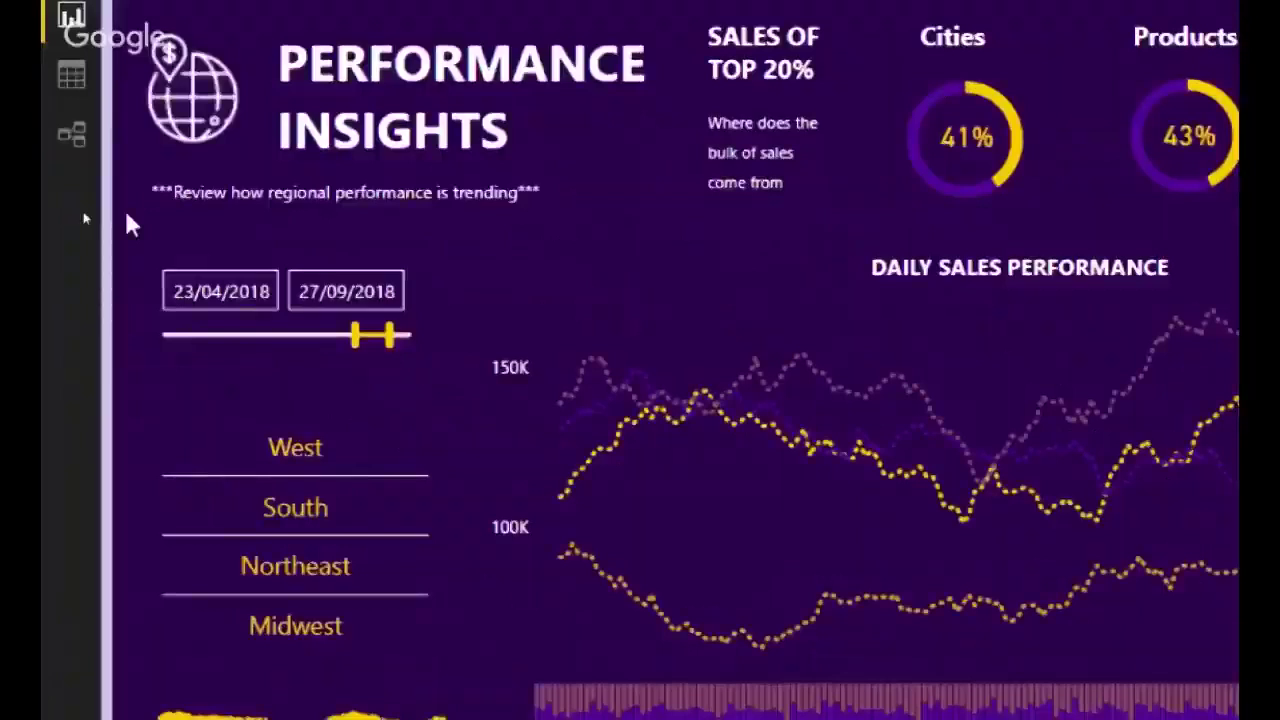
click(104, 213)
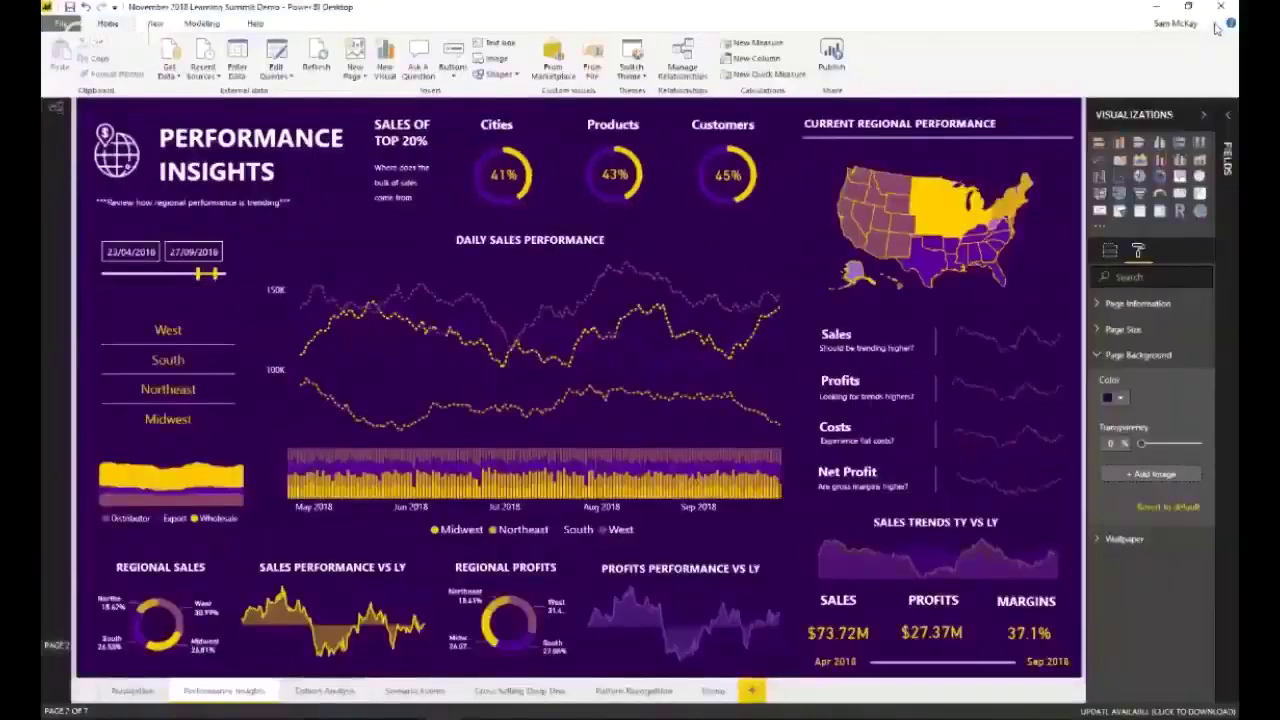
- Collapse the ribbon and the visualization settings, and set the date slicer's start to 3/10/2017
click(1216, 28)
click(1205, 50)
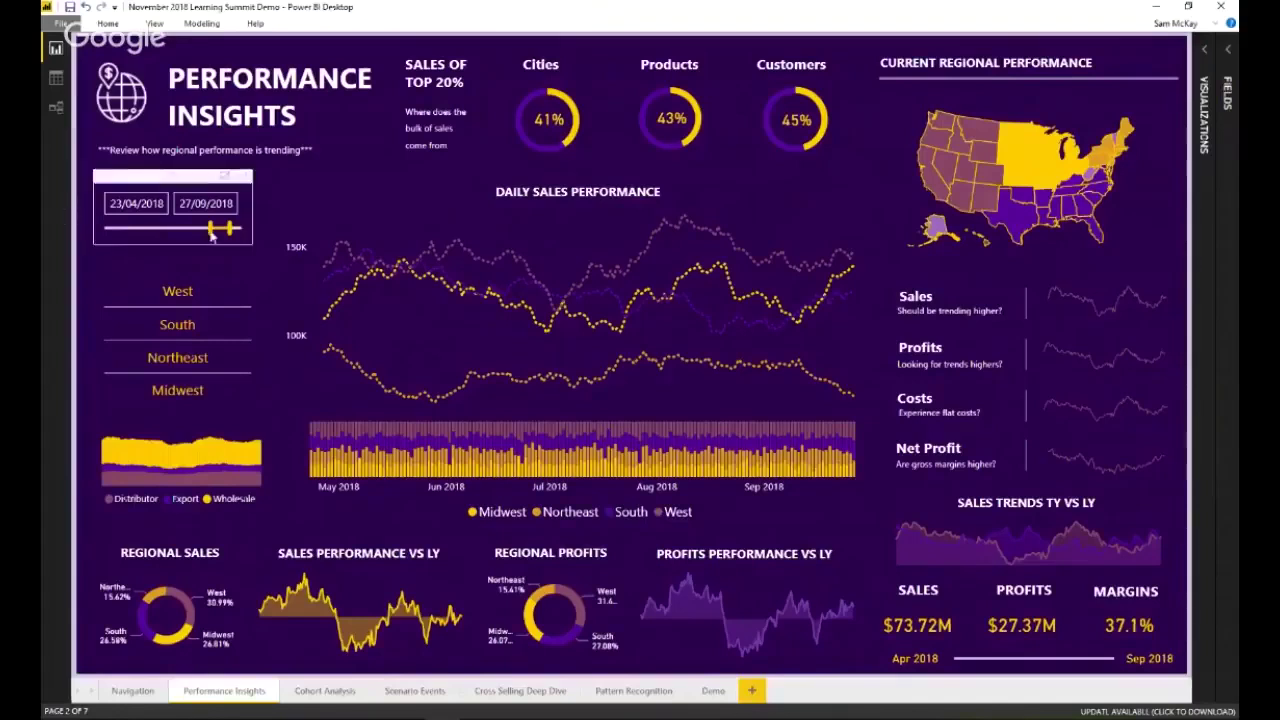
drag(211, 228, 184, 229)
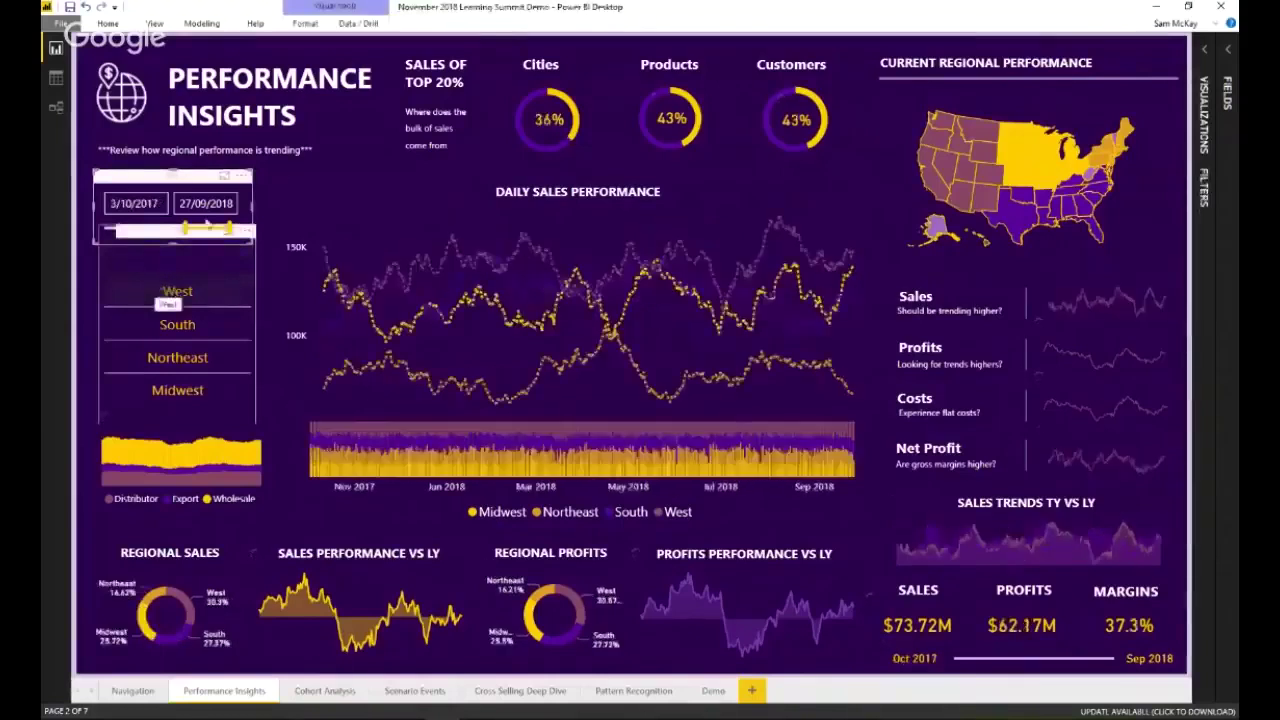
- Filter the report page to the South region and switch the filter to the West region
click(178, 325)
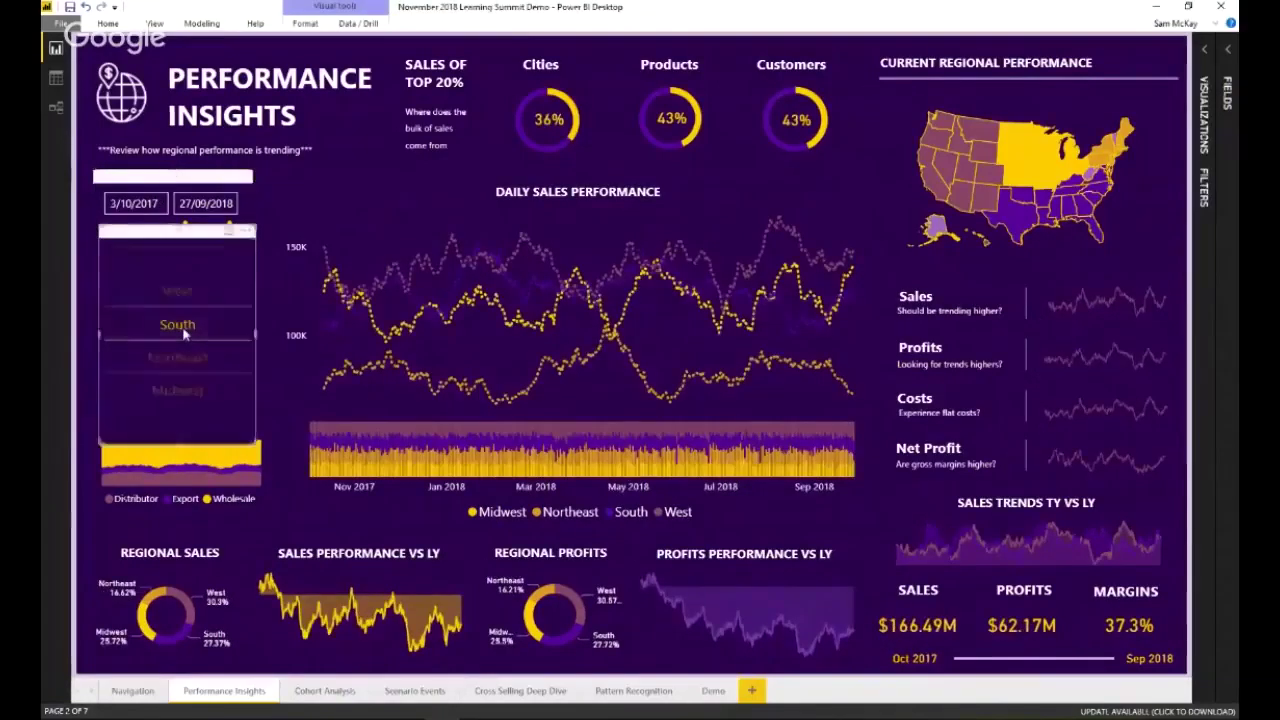
click(90, 304)
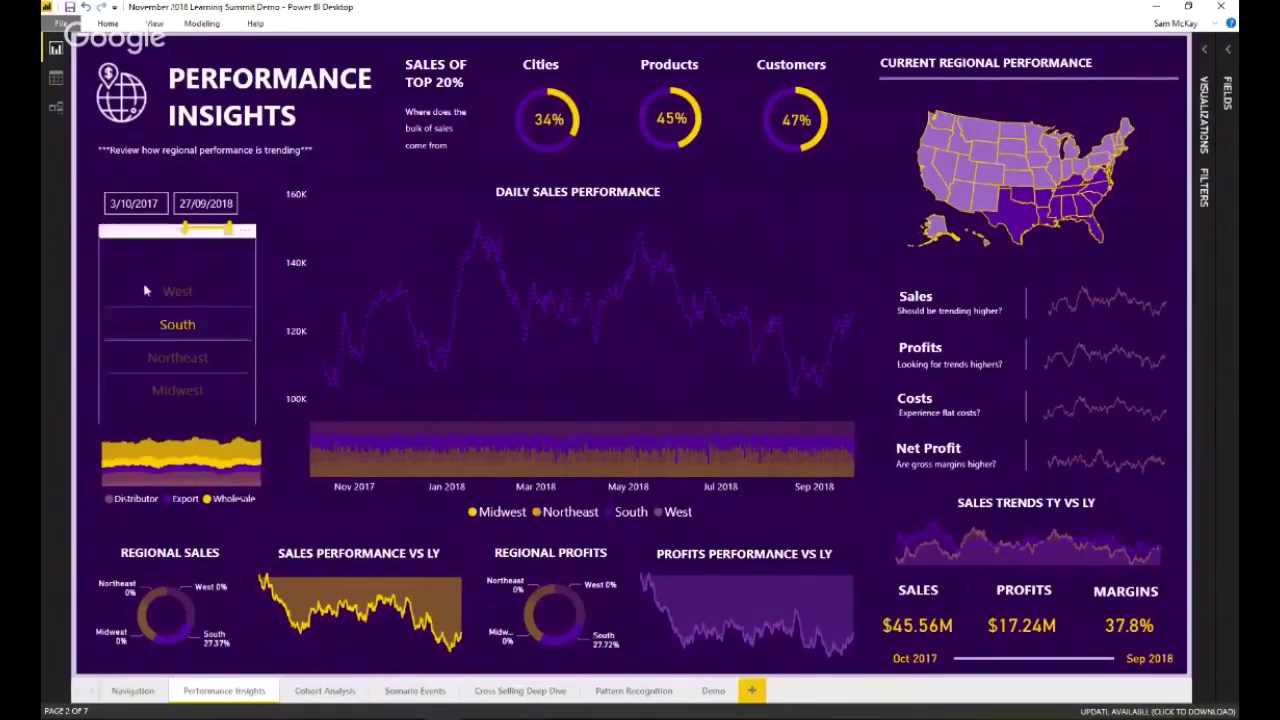
click(170, 292)
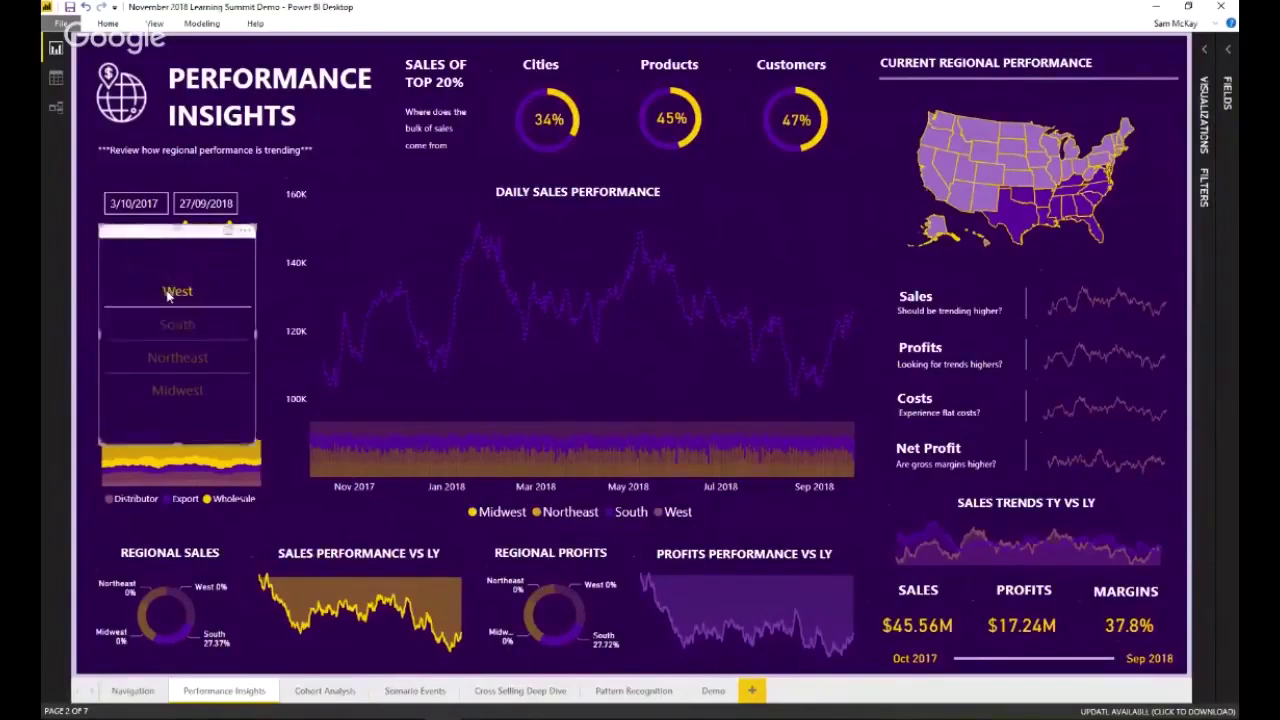
click(91, 292)
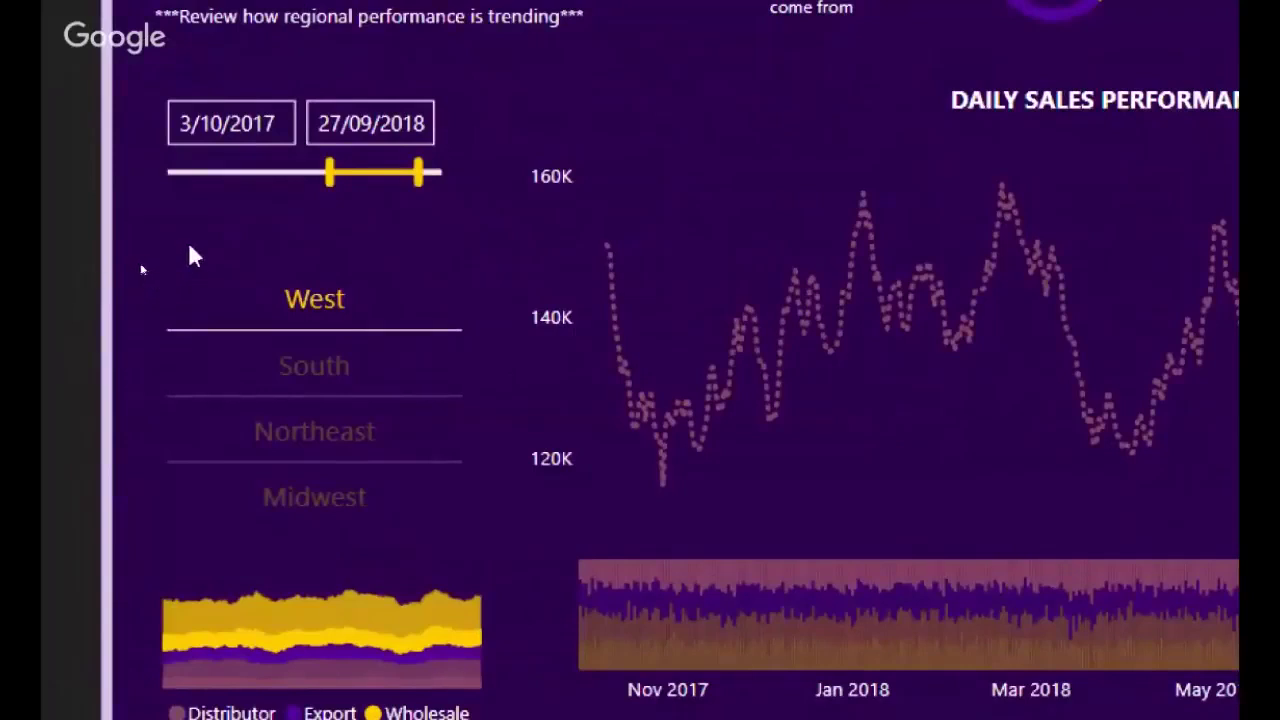
- Inspect the Values formatting of the US Region table that serves as the page's region selector
click(470, 252)
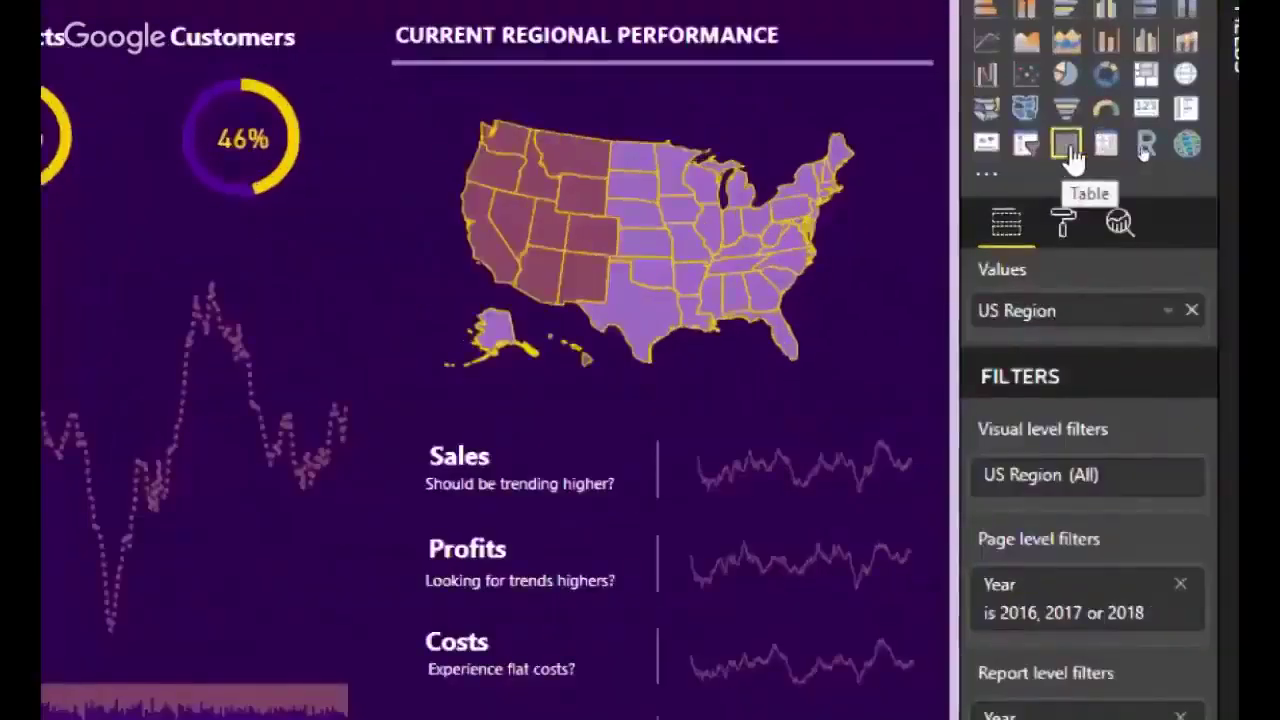
click(1068, 150)
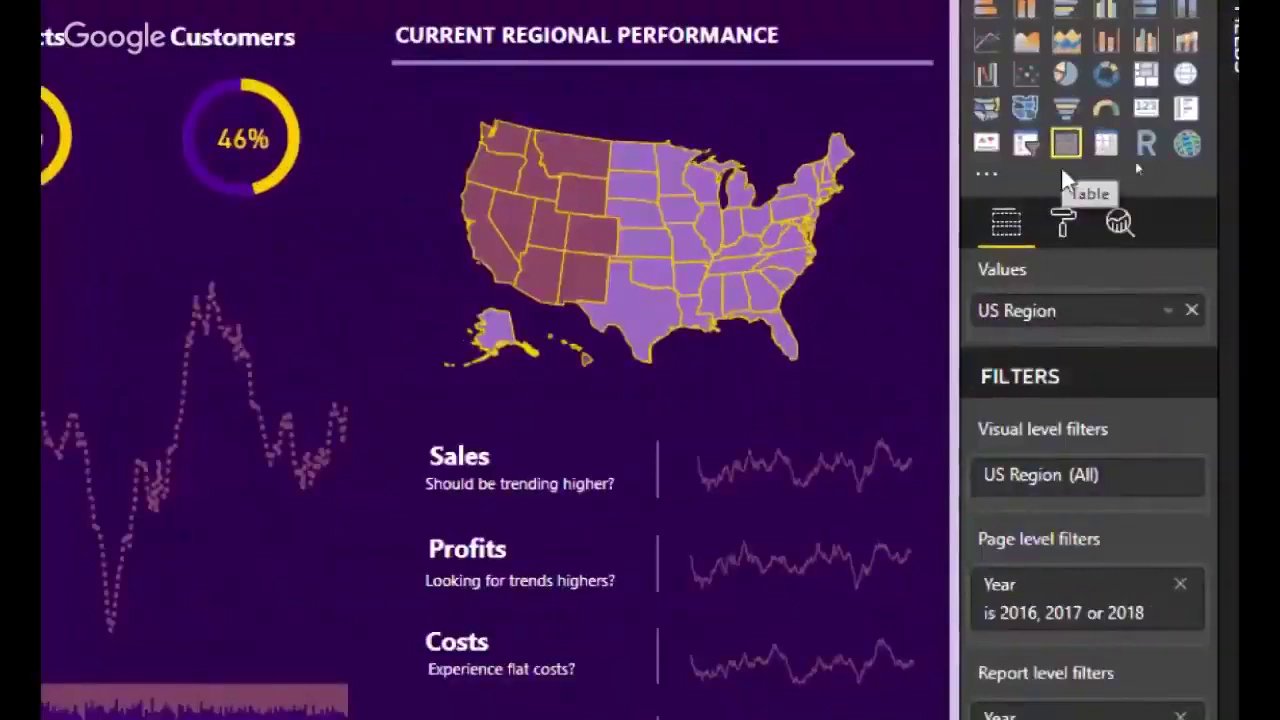
click(1062, 228)
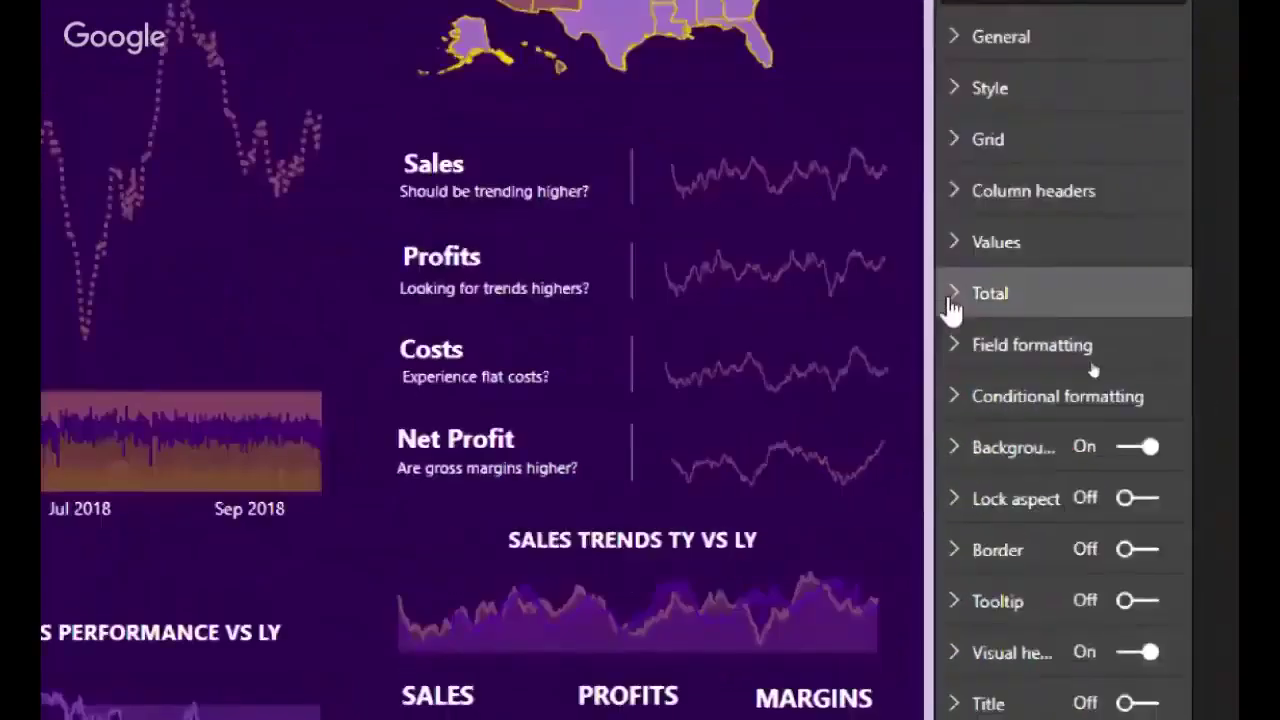
click(955, 248)
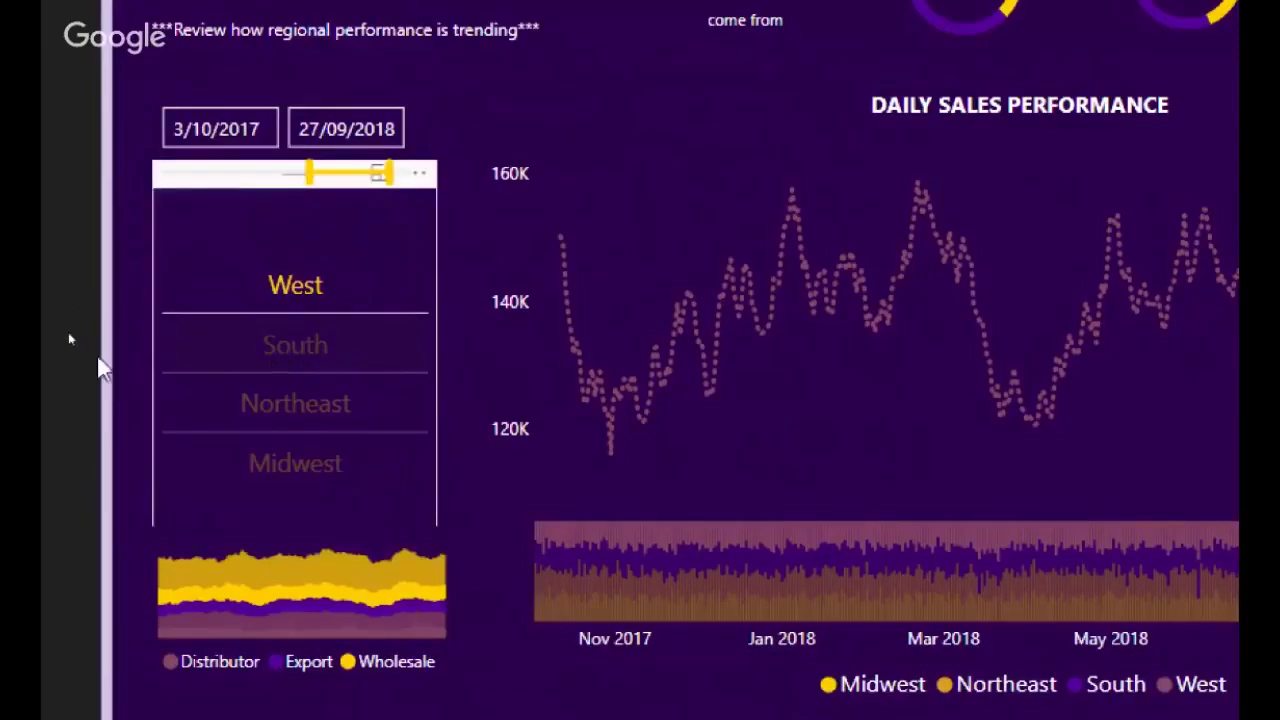
click(140, 365)
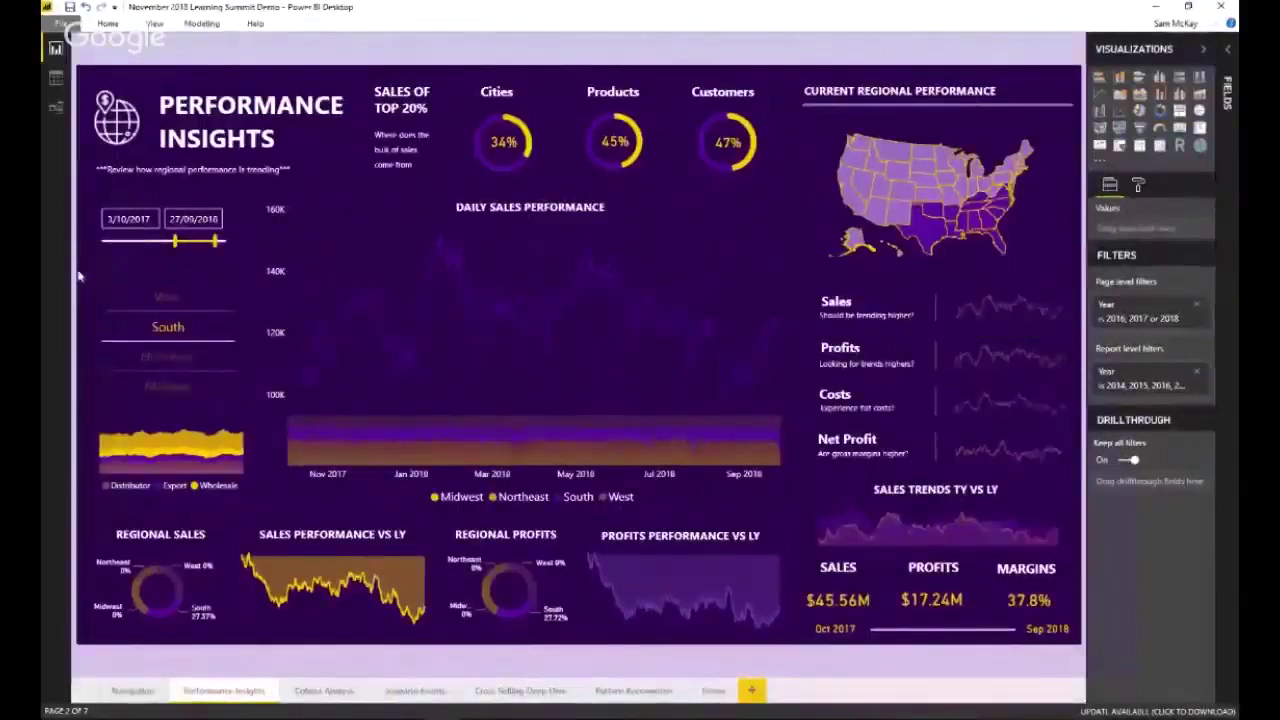
- Review the page background colour settings and expand the Wallpaper formatting options
click(1138, 185)
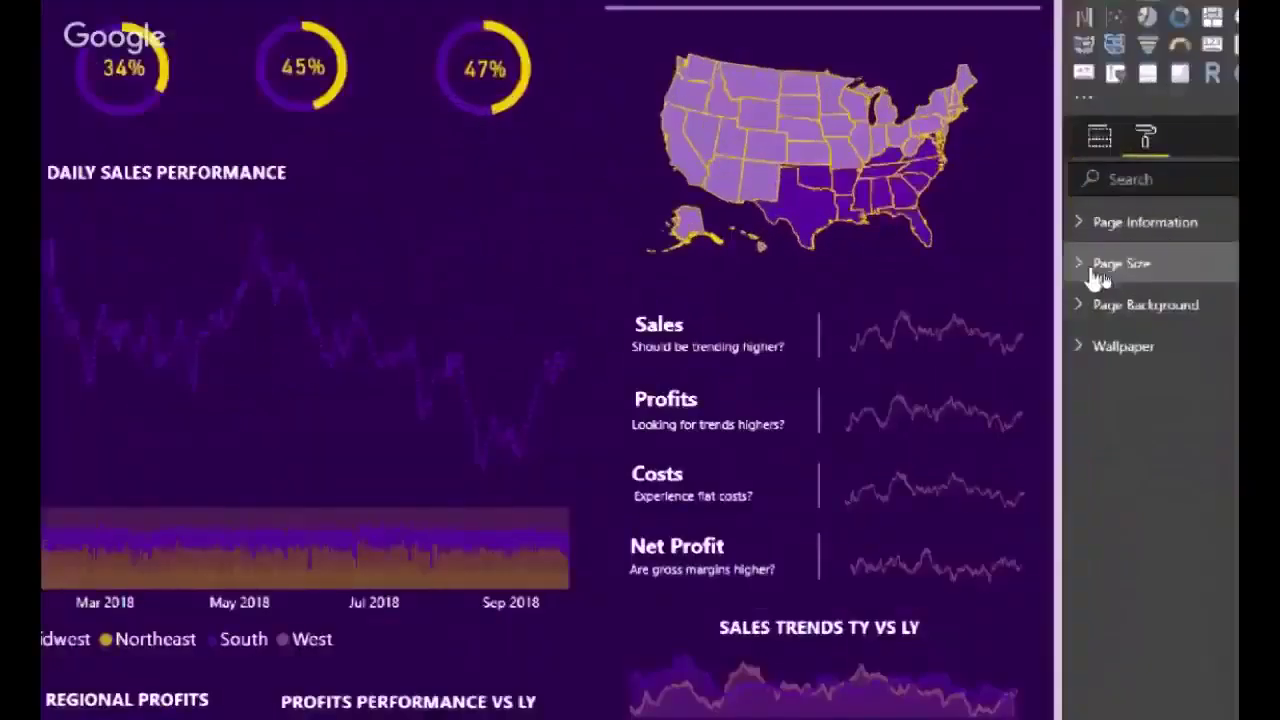
click(1175, 295)
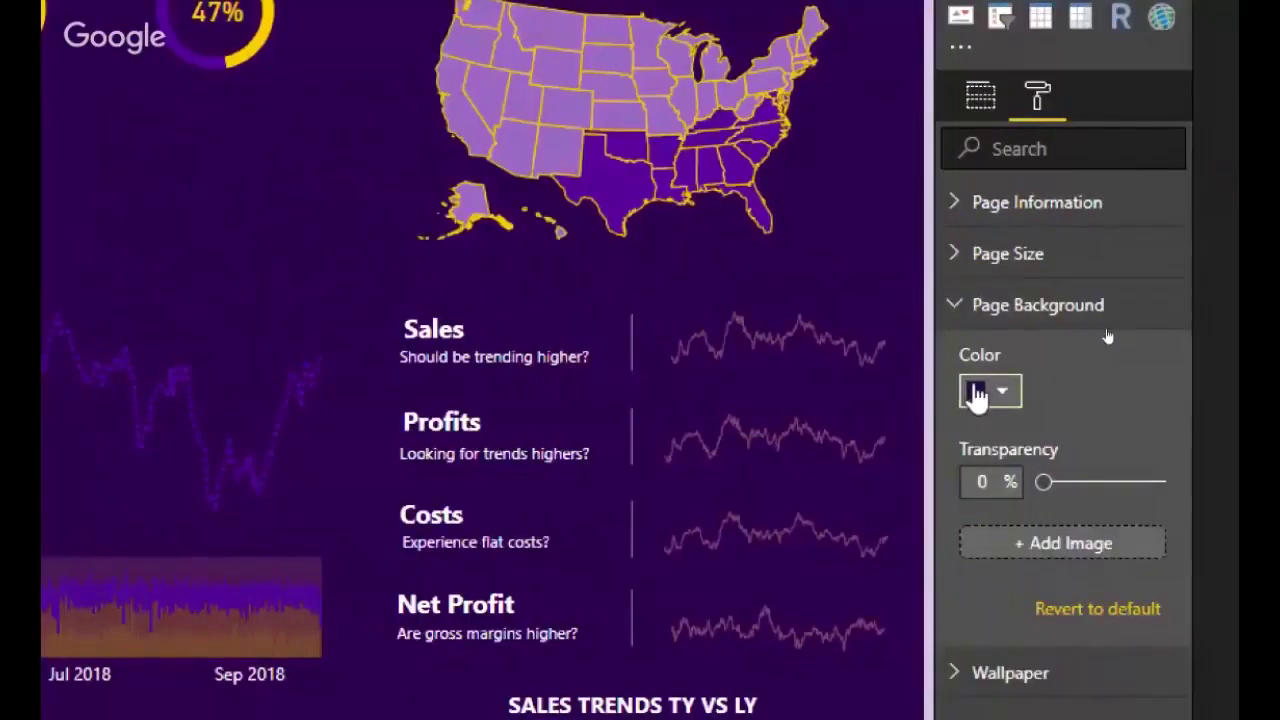
click(957, 314)
click(957, 362)
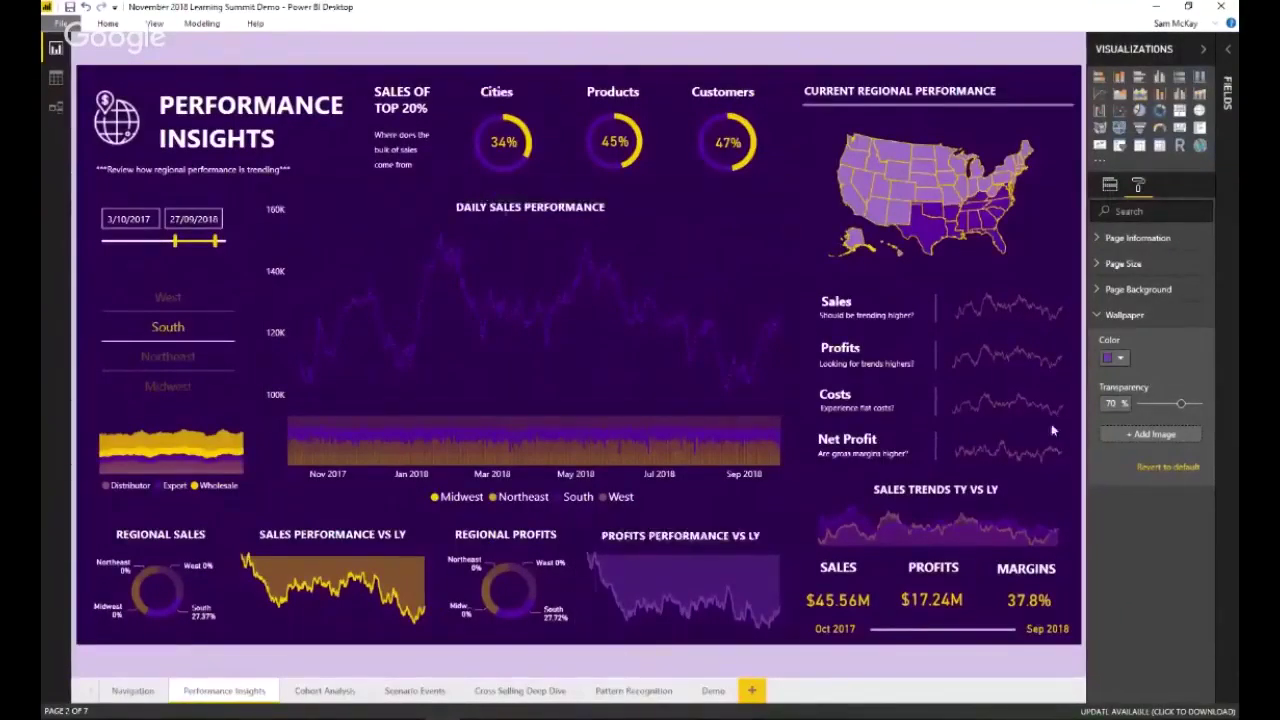
- Try the darkest purple theme shade as the page wallpaper colour and replace it with a lighter purple shade
click(1121, 358)
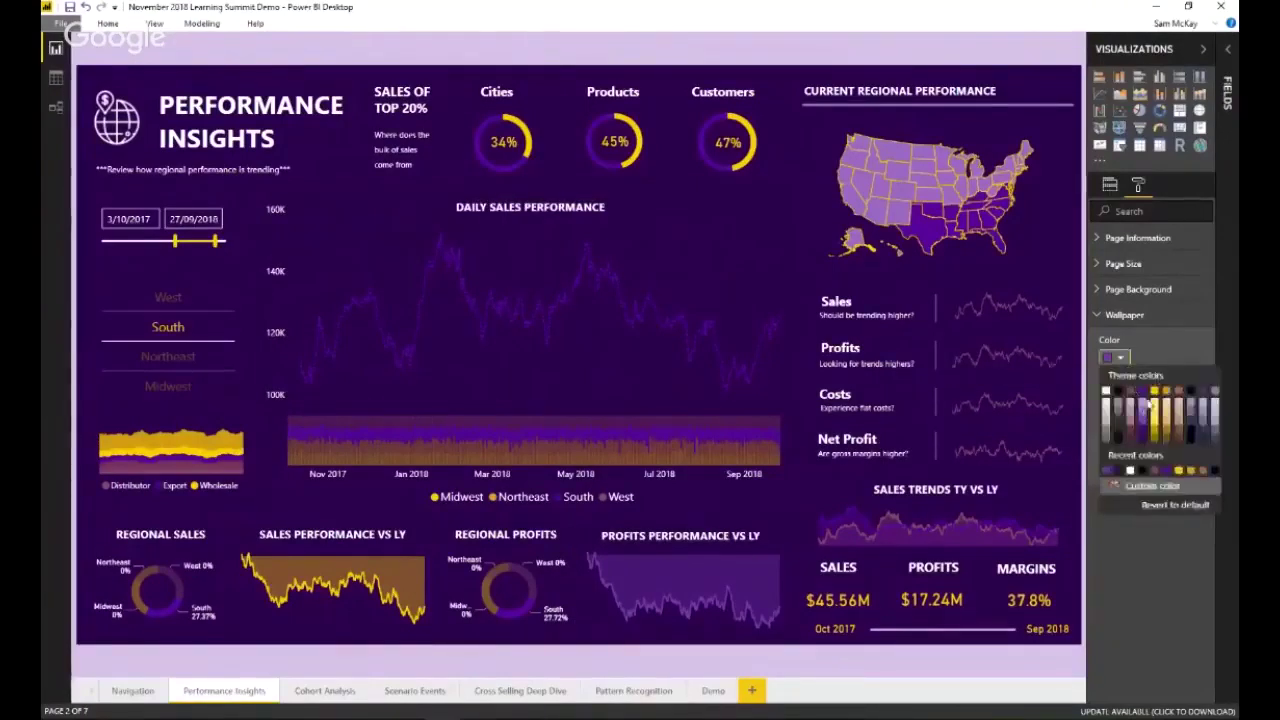
click(1142, 440)
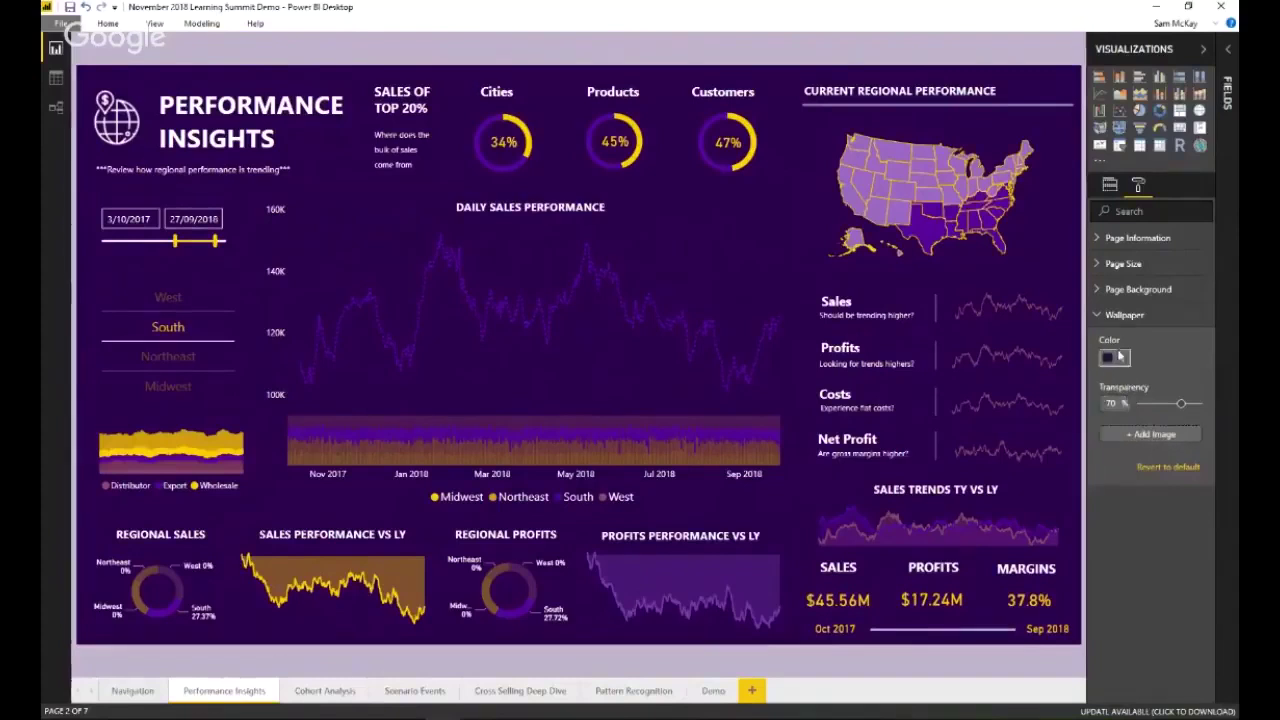
click(1115, 357)
click(1145, 428)
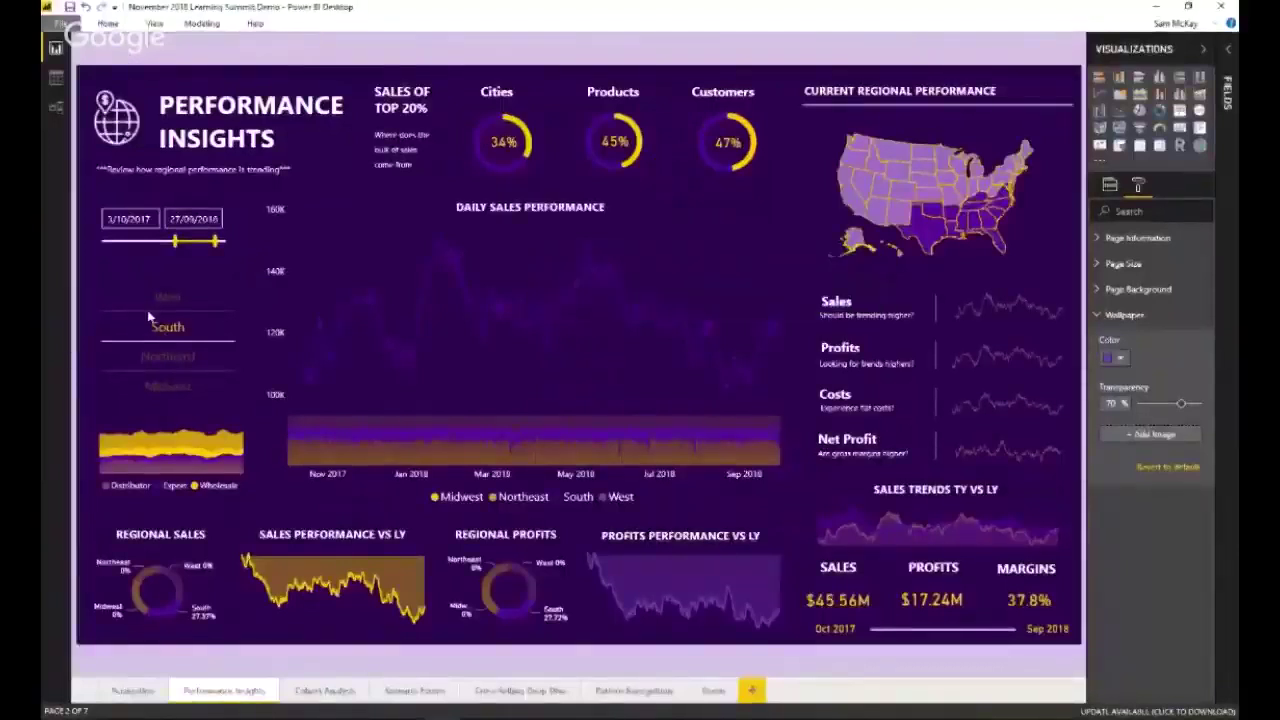
- Clear the South selection in the region table so the page covers all regions, and deselect the table
click(93, 333)
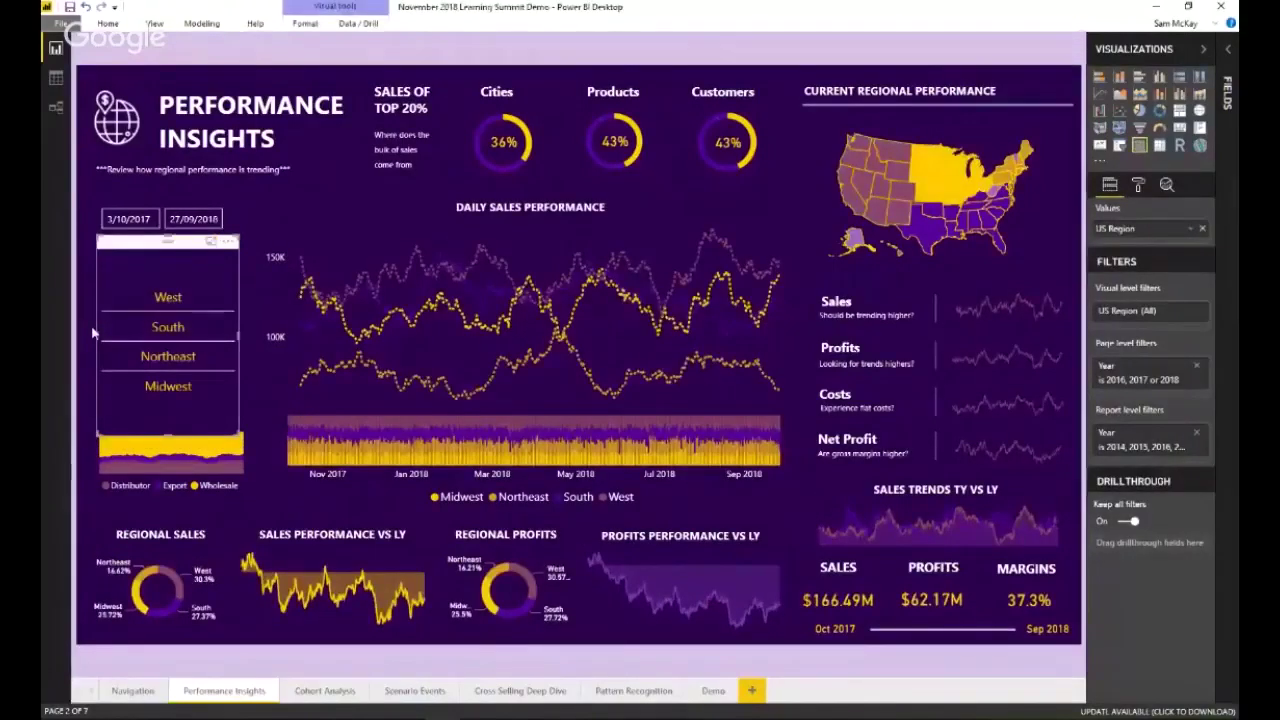
click(87, 355)
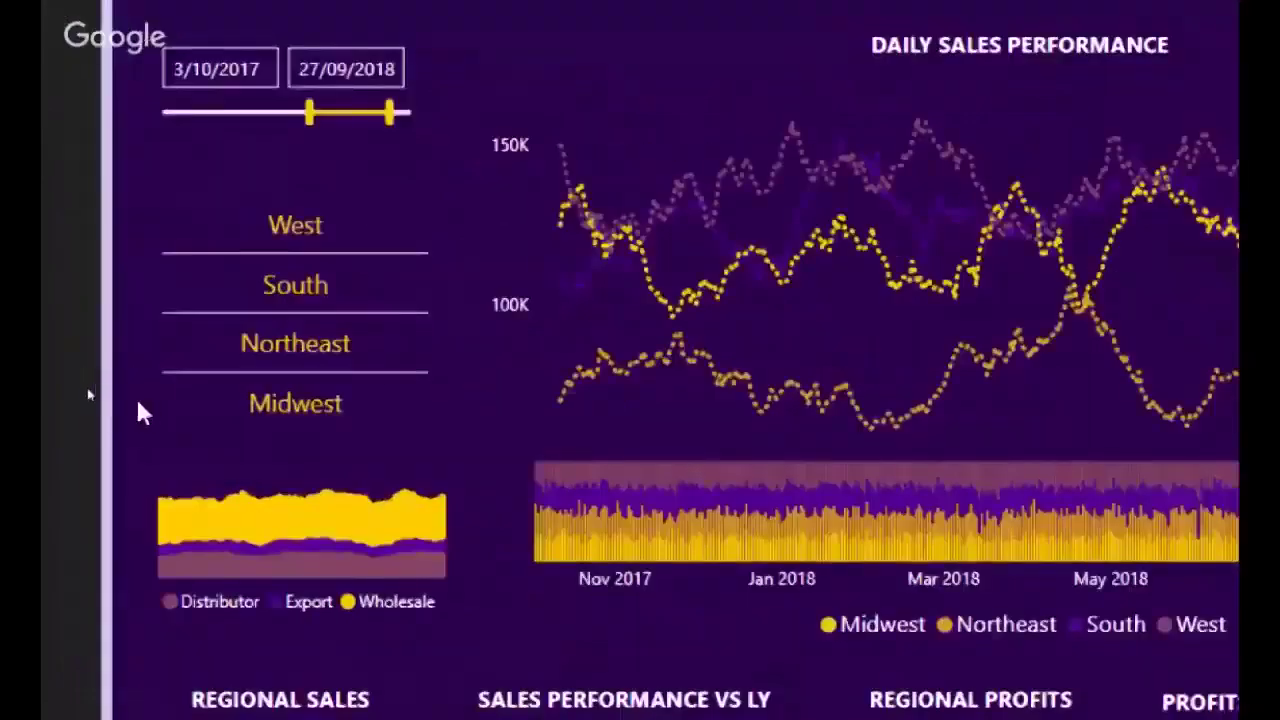
- Review the DAX formula of the First Month measure behind the start-month card, including its RETURN calculation and SELECTEDVALUE expression
mouse_move(158, 538)
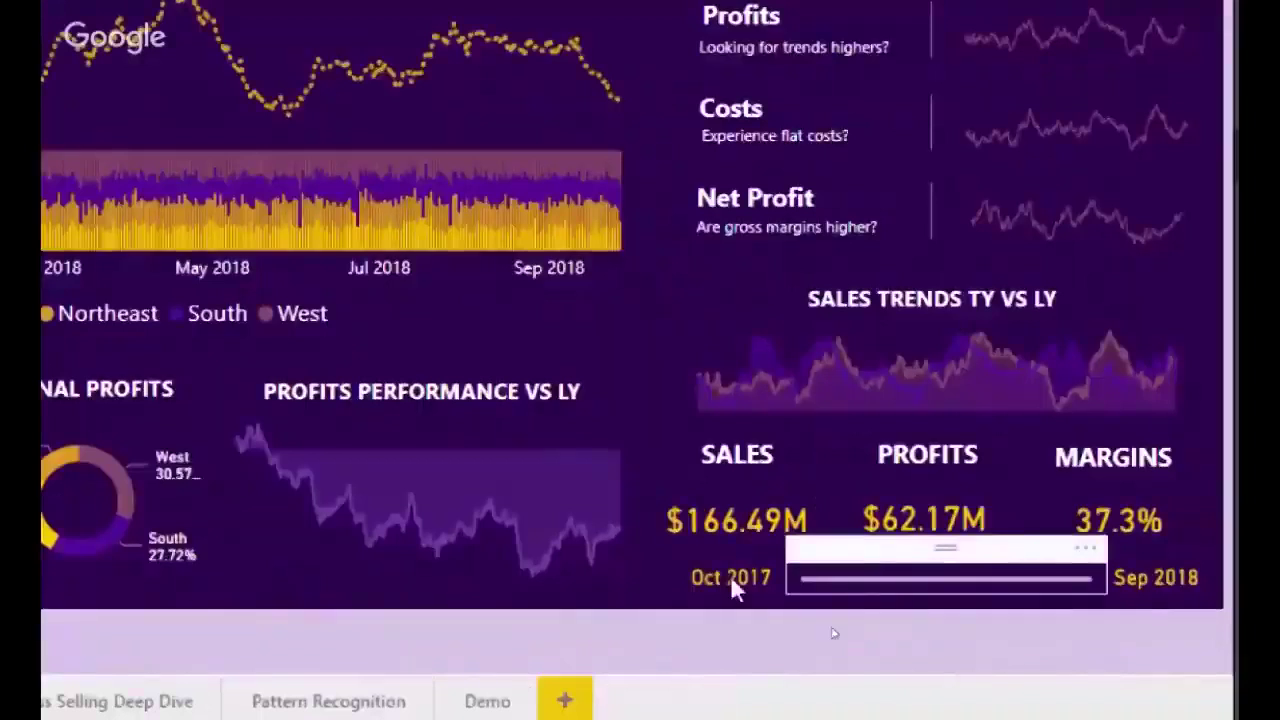
click(681, 551)
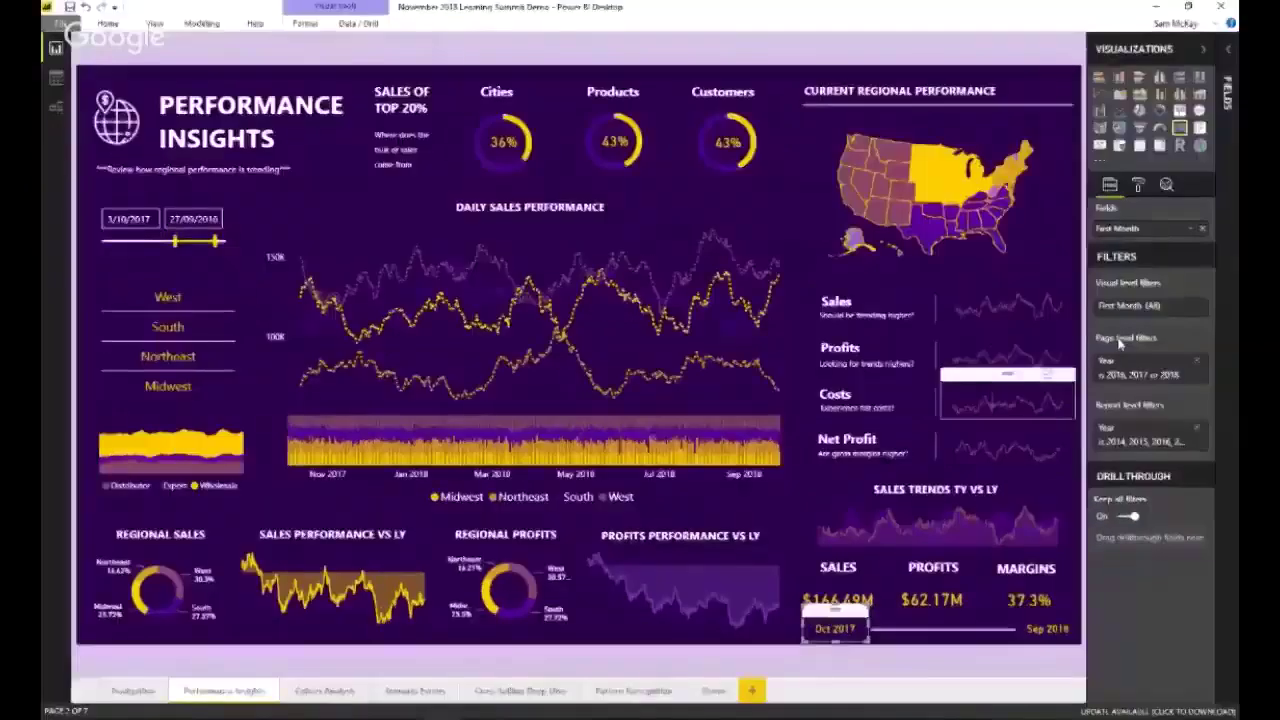
click(1229, 58)
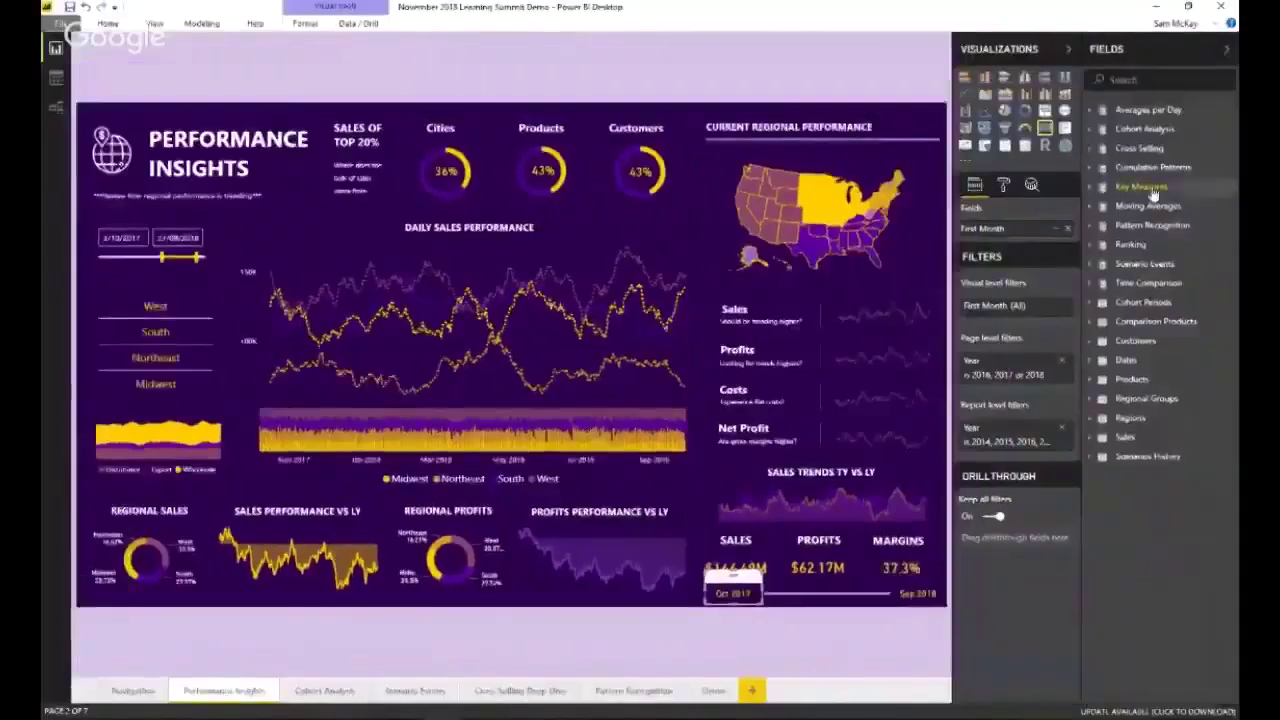
click(1150, 223)
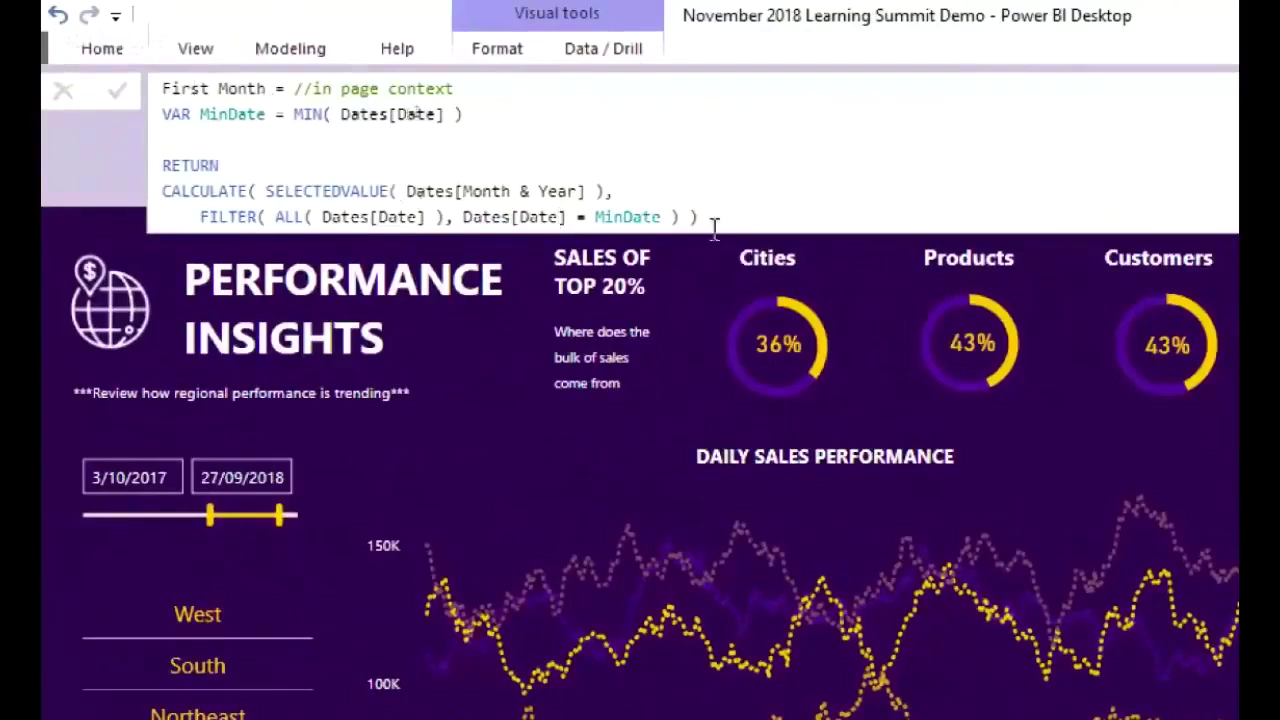
drag(729, 220, 160, 165)
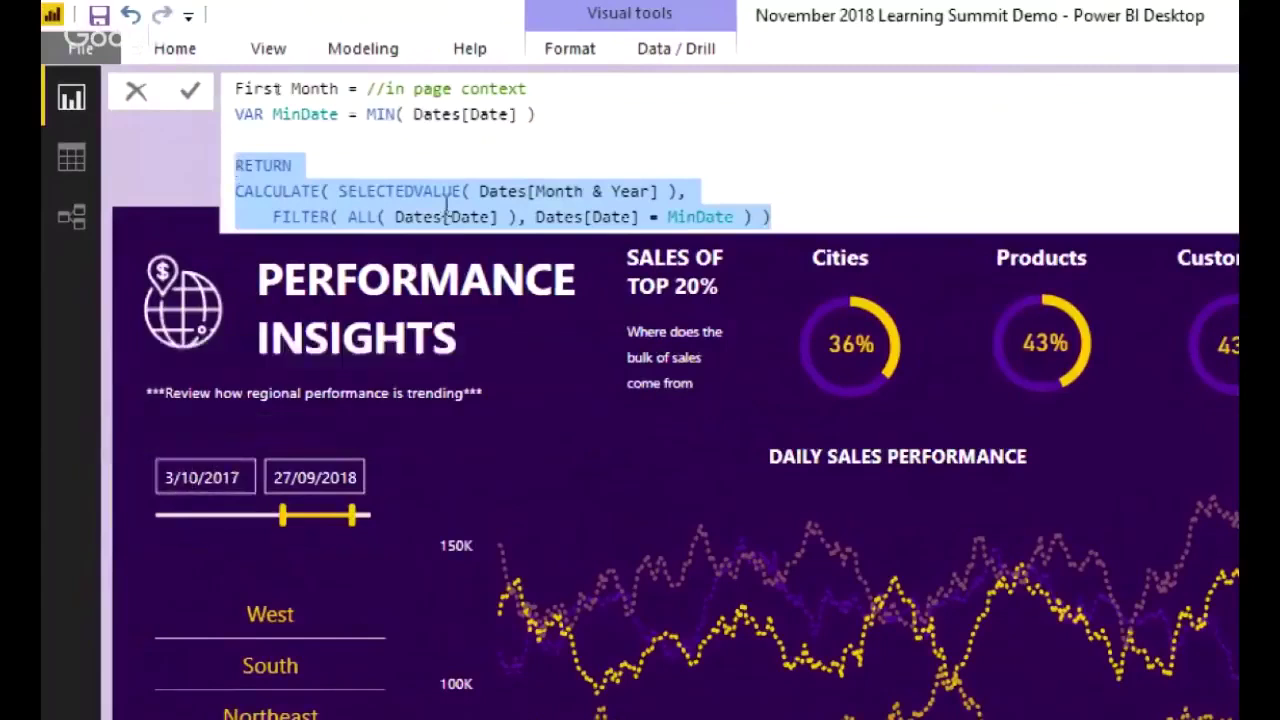
drag(337, 190, 667, 184)
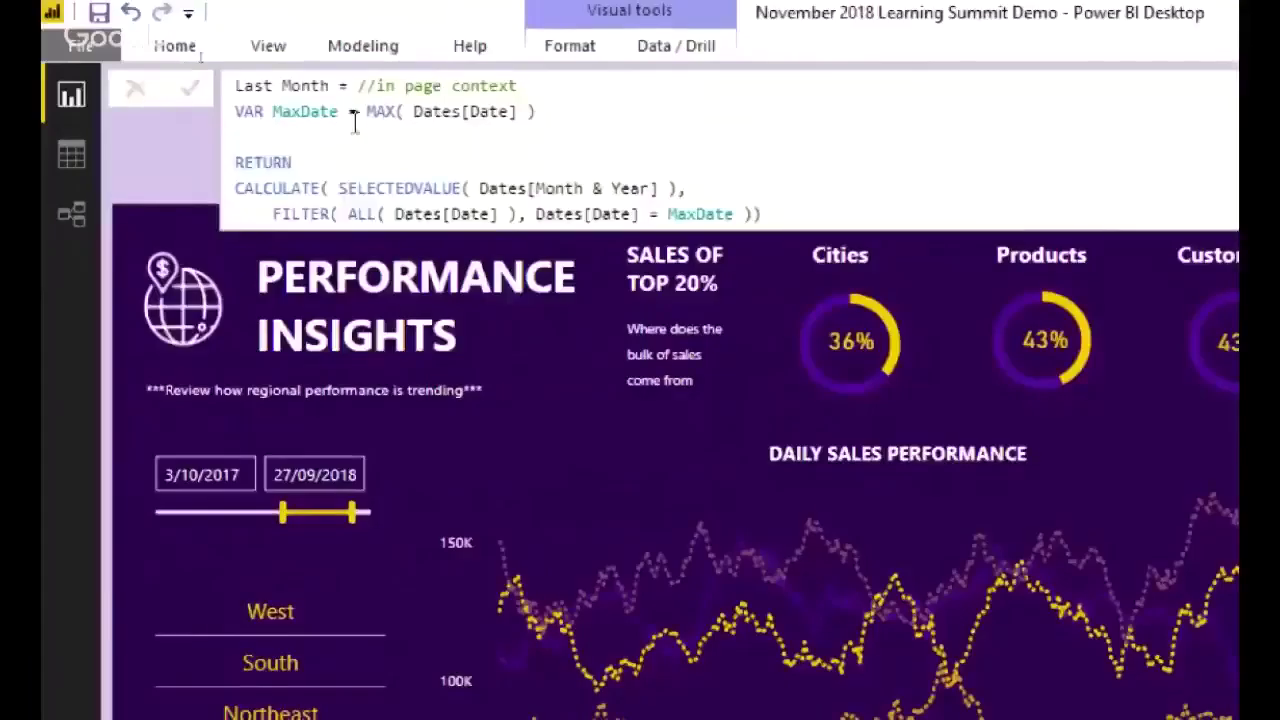
- Review the MAX( Dates[Date] ) variable in the Last Month measure's formula, and leave the formula and the selected card
drag(366, 111, 548, 118)
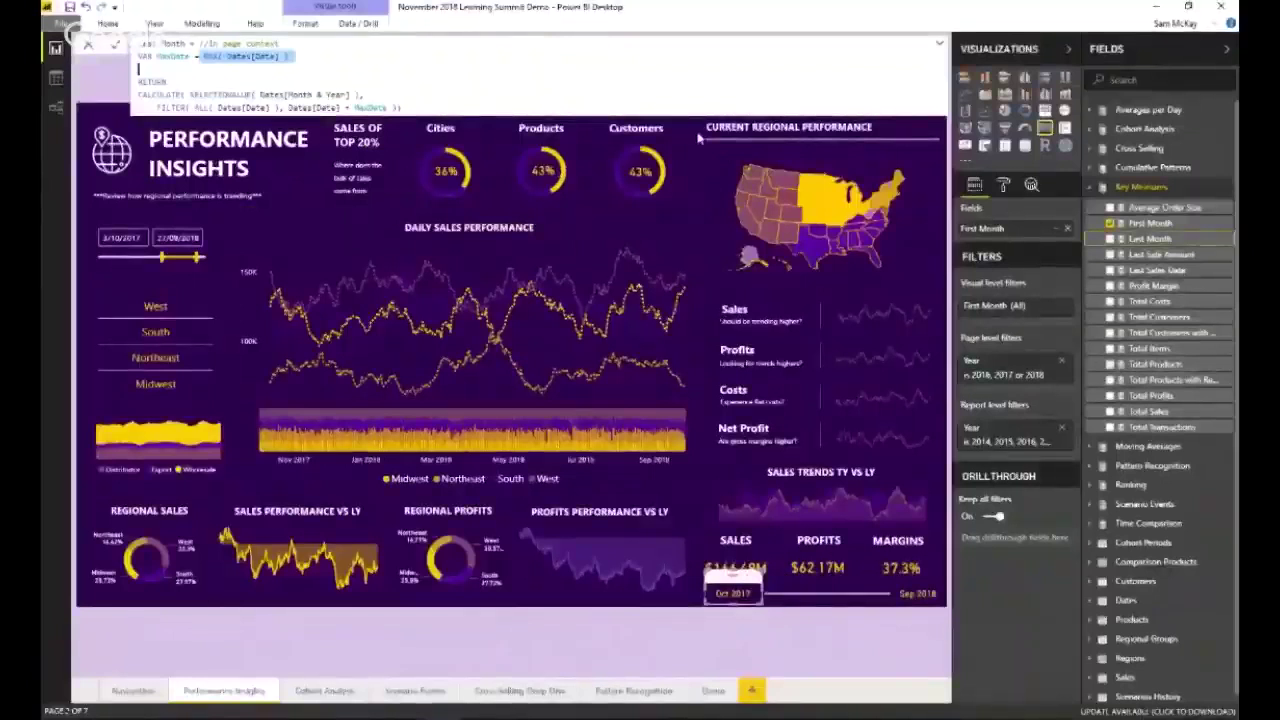
key(Return)
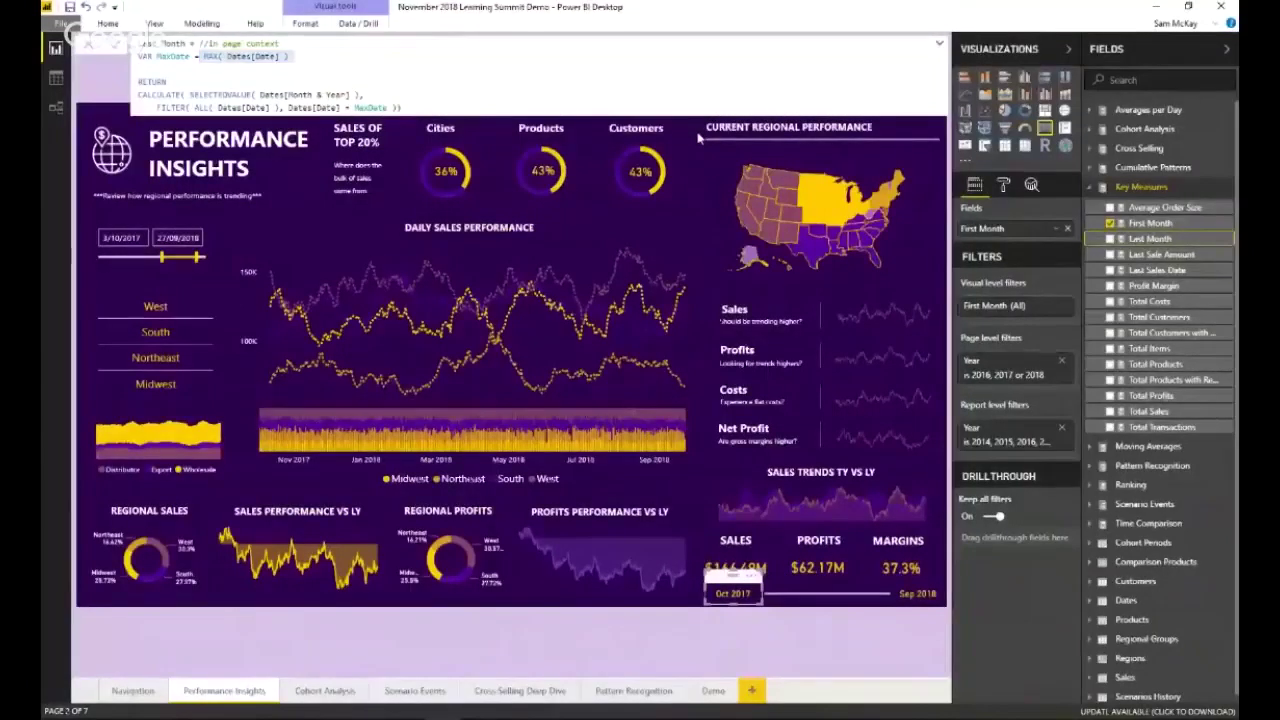
click(700, 138)
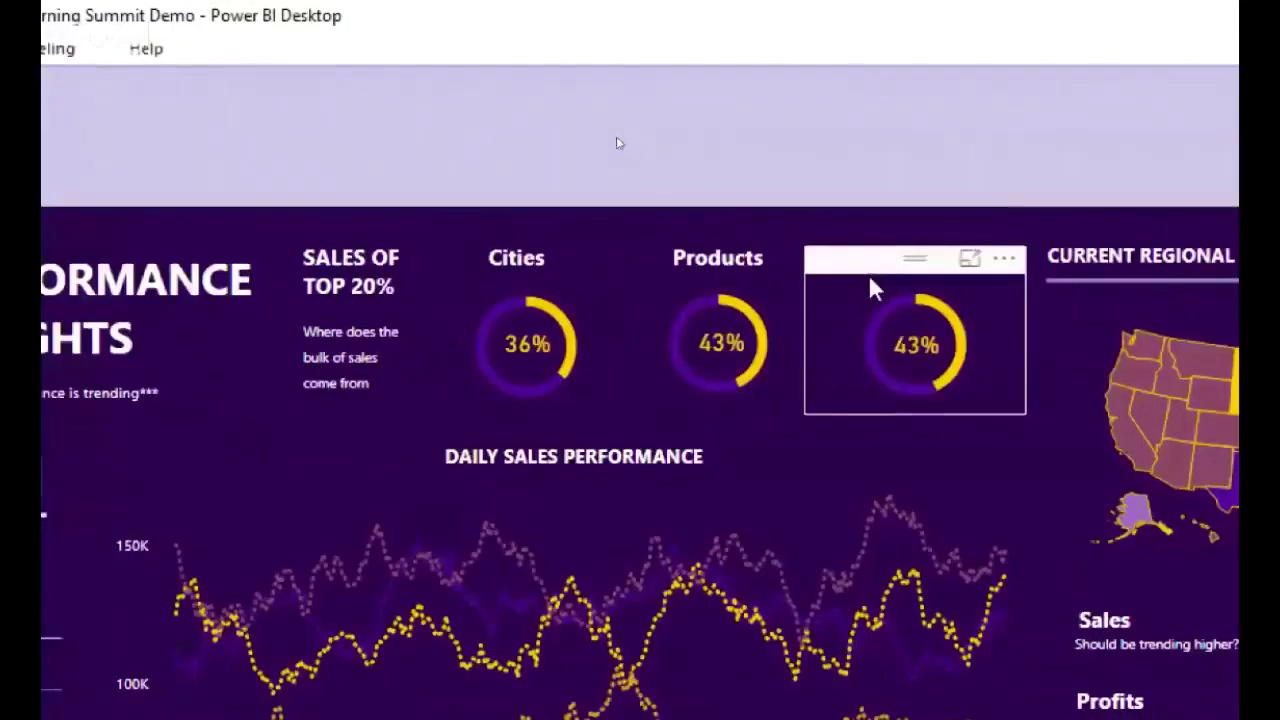
- Inspect the inner radius setting in the Shapes formatting of the Customers donut chart, and deselect the chart
click(870, 288)
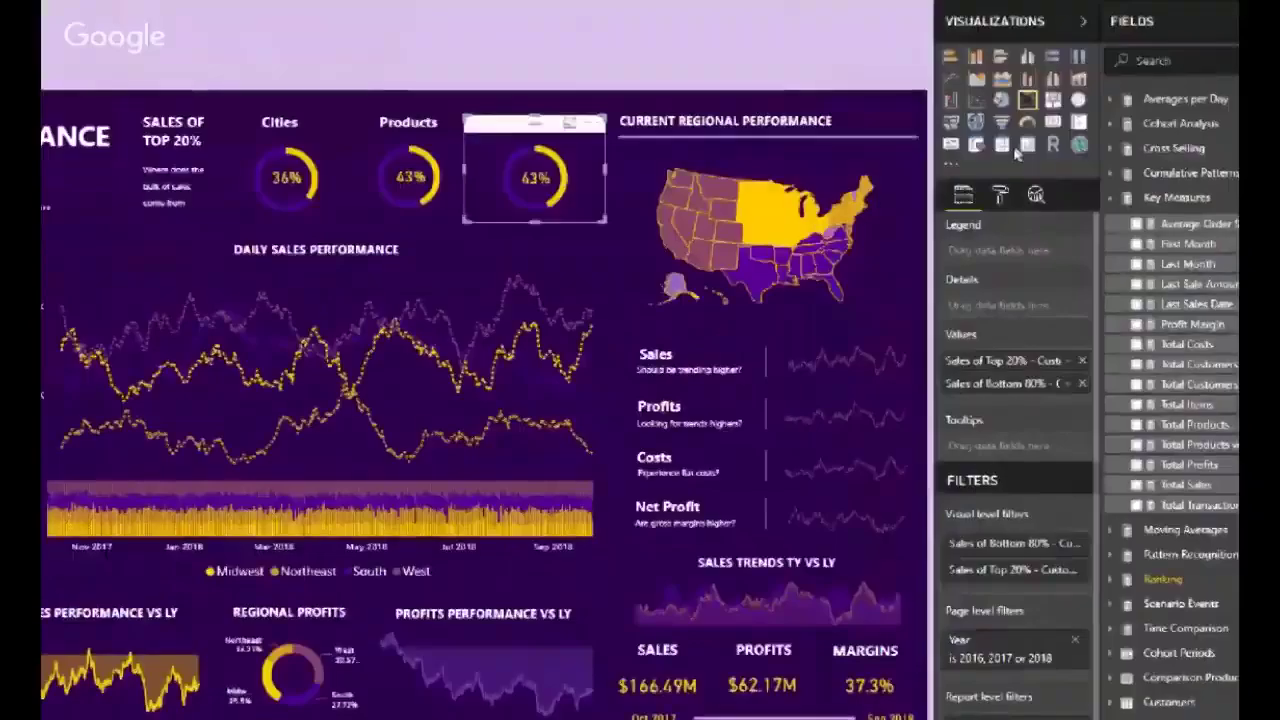
click(1000, 194)
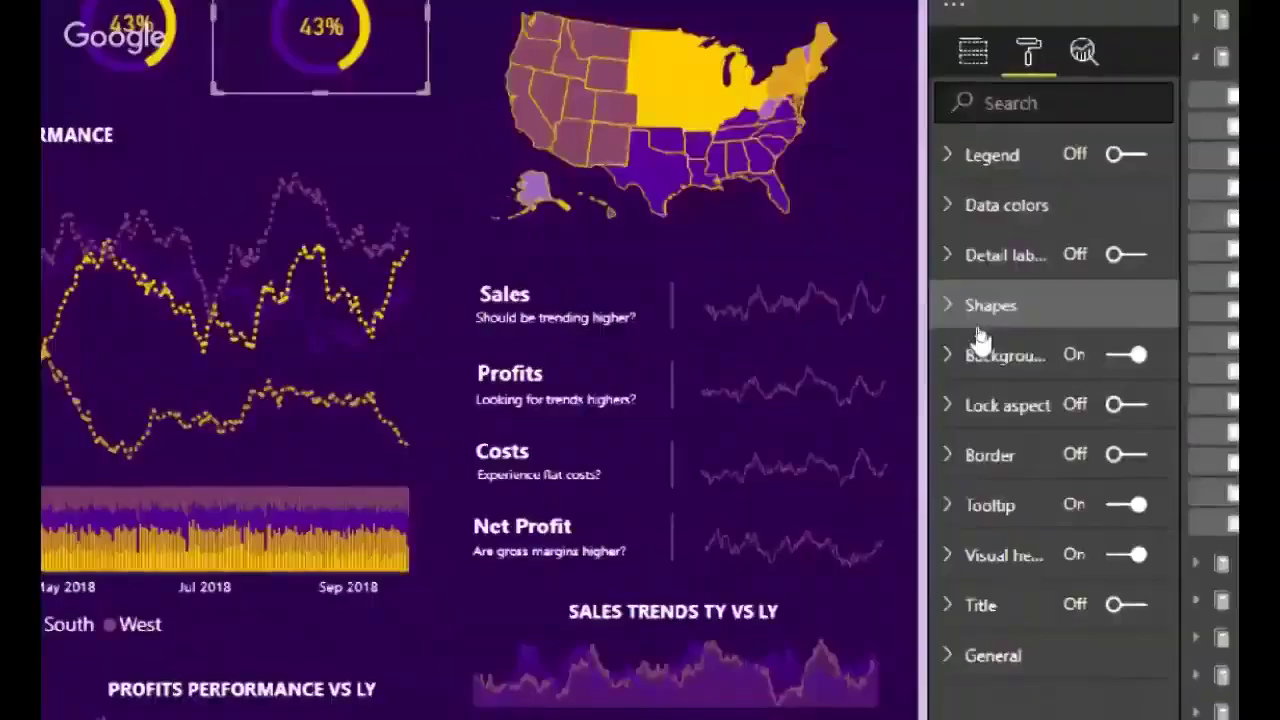
click(972, 320)
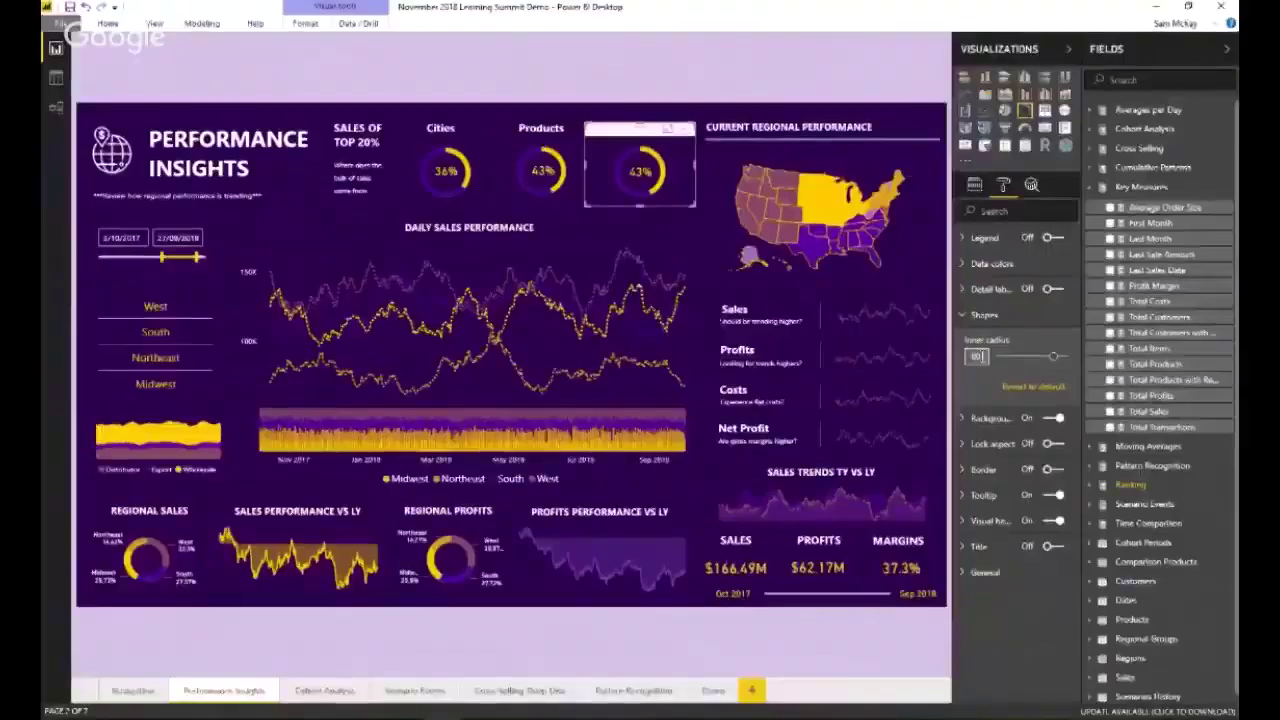
click(614, 74)
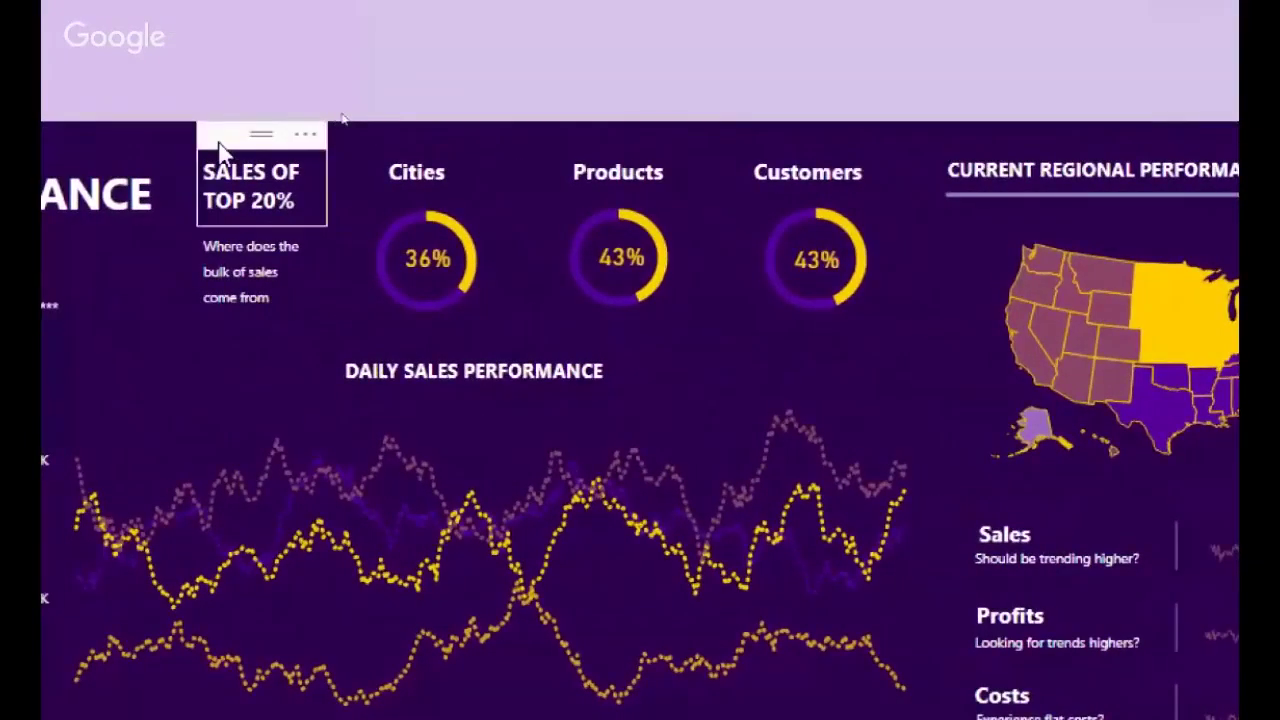
- Examine how the Sales of Top 20% heading, text boxes, donut charts and percentage cards are layered together
click(222, 152)
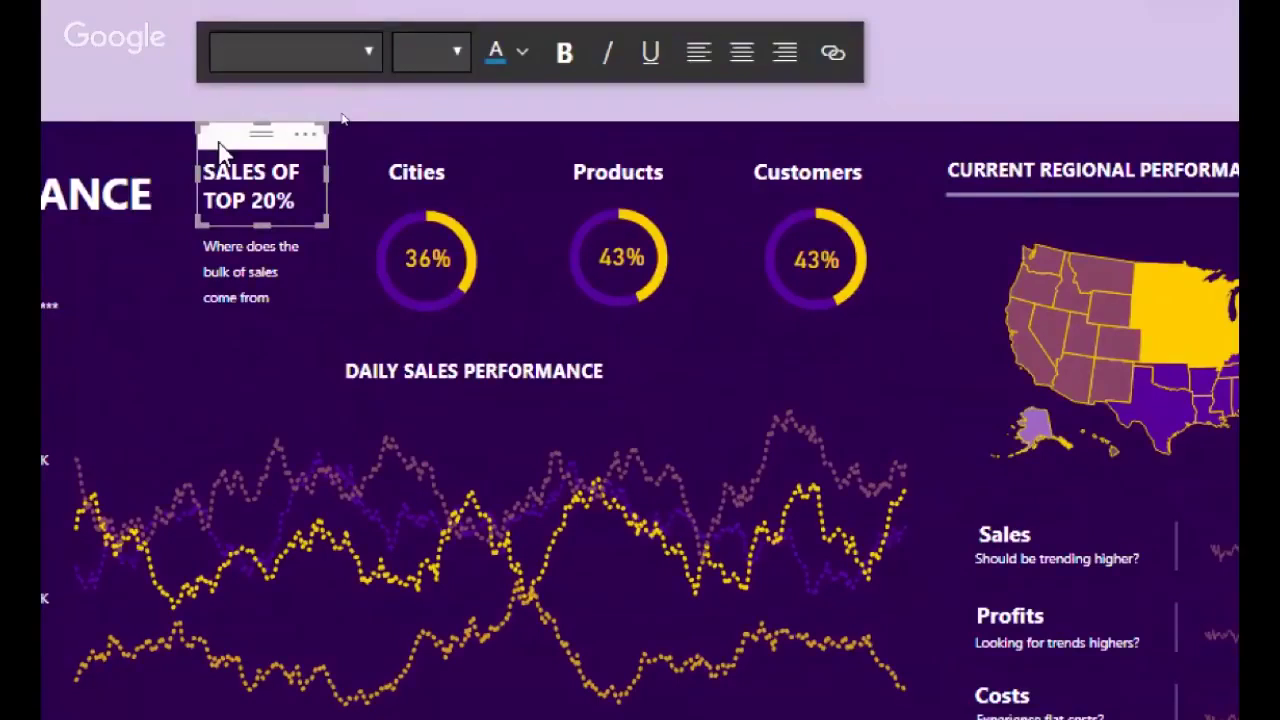
click(230, 258)
click(357, 194)
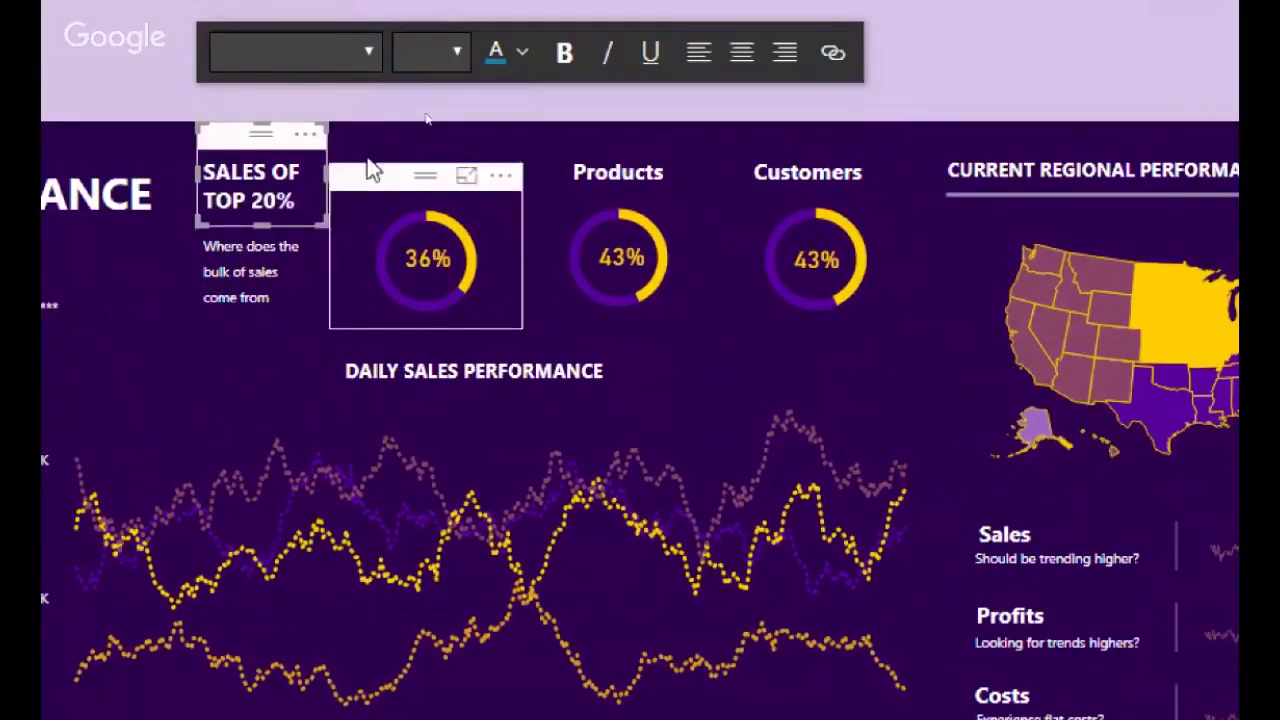
click(429, 124)
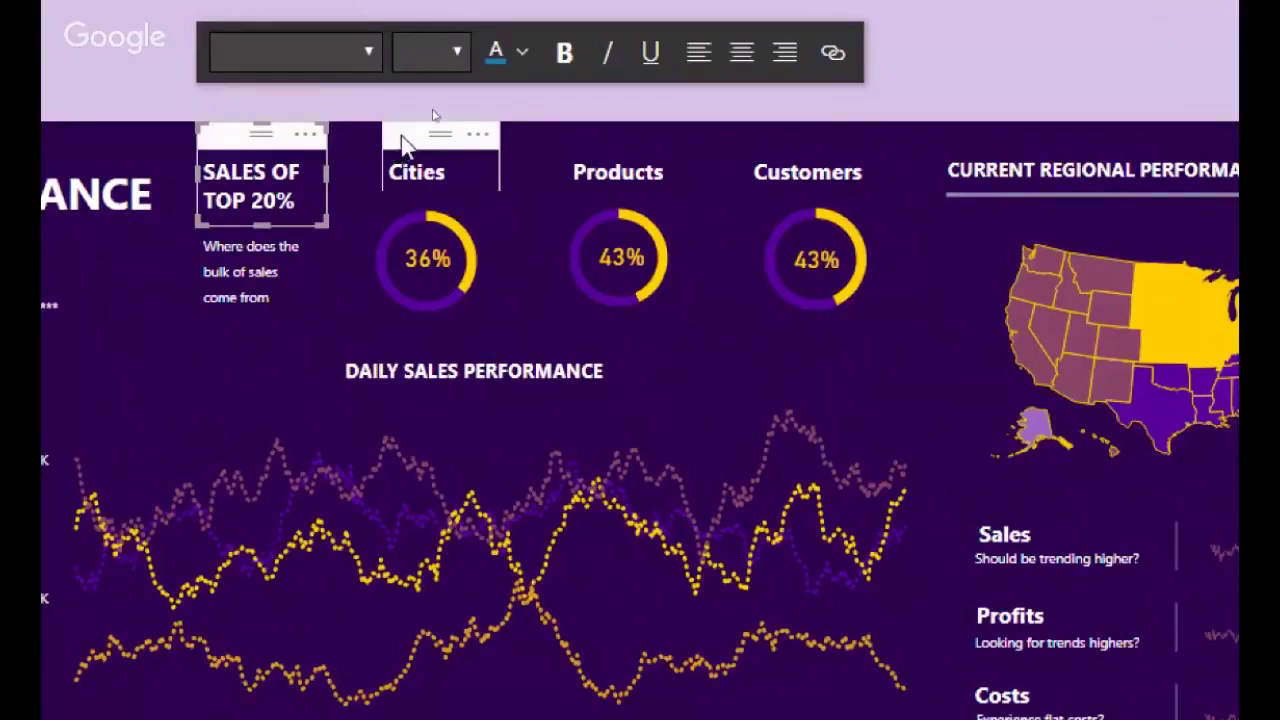
click(423, 192)
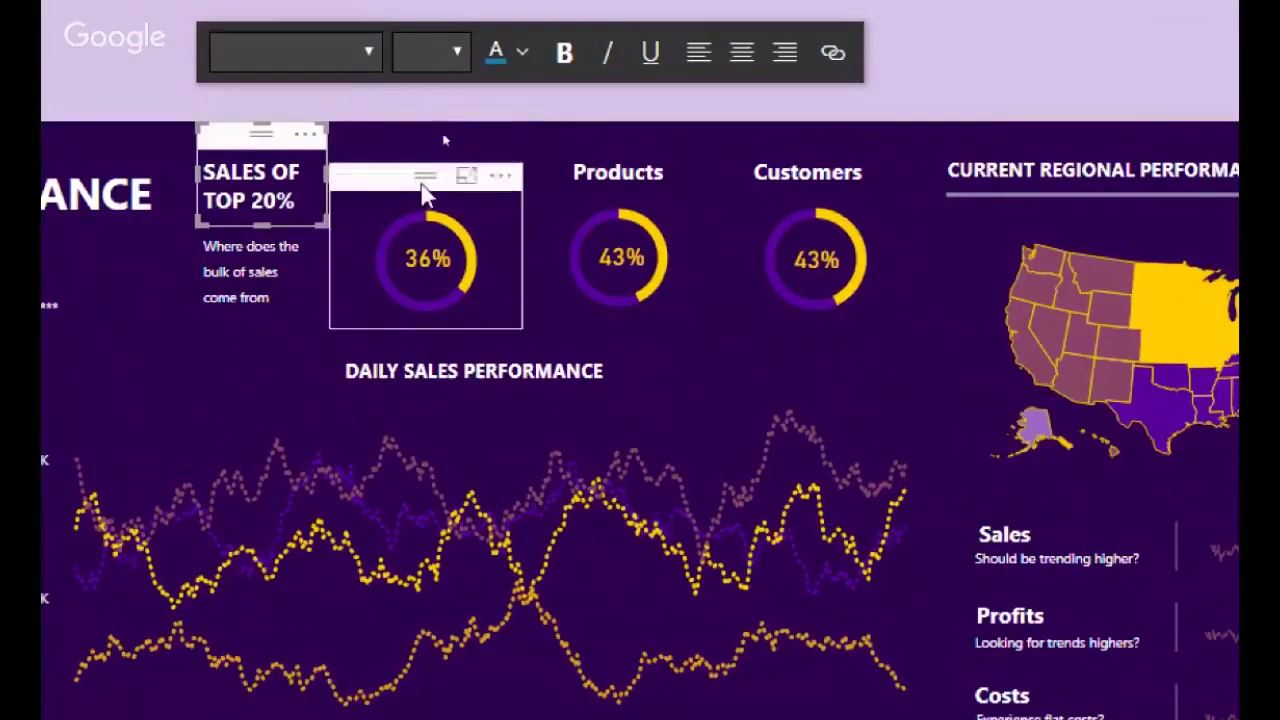
click(458, 258)
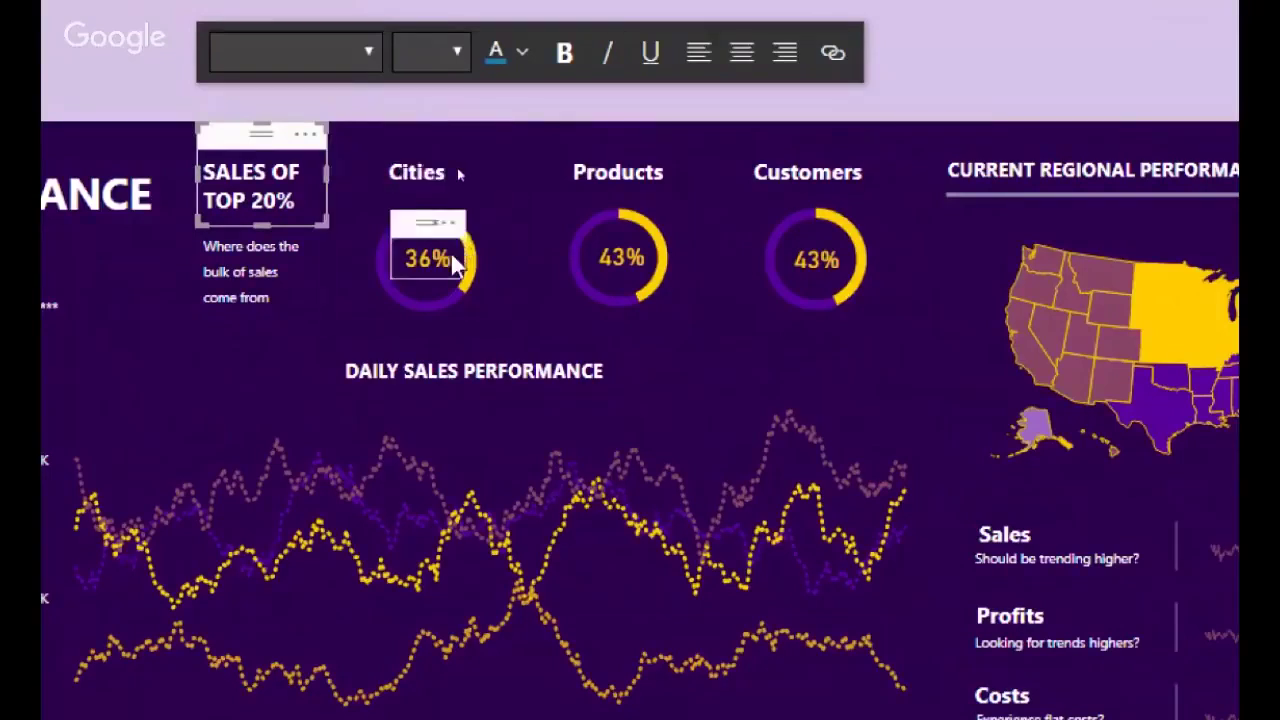
click(518, 263)
click(621, 262)
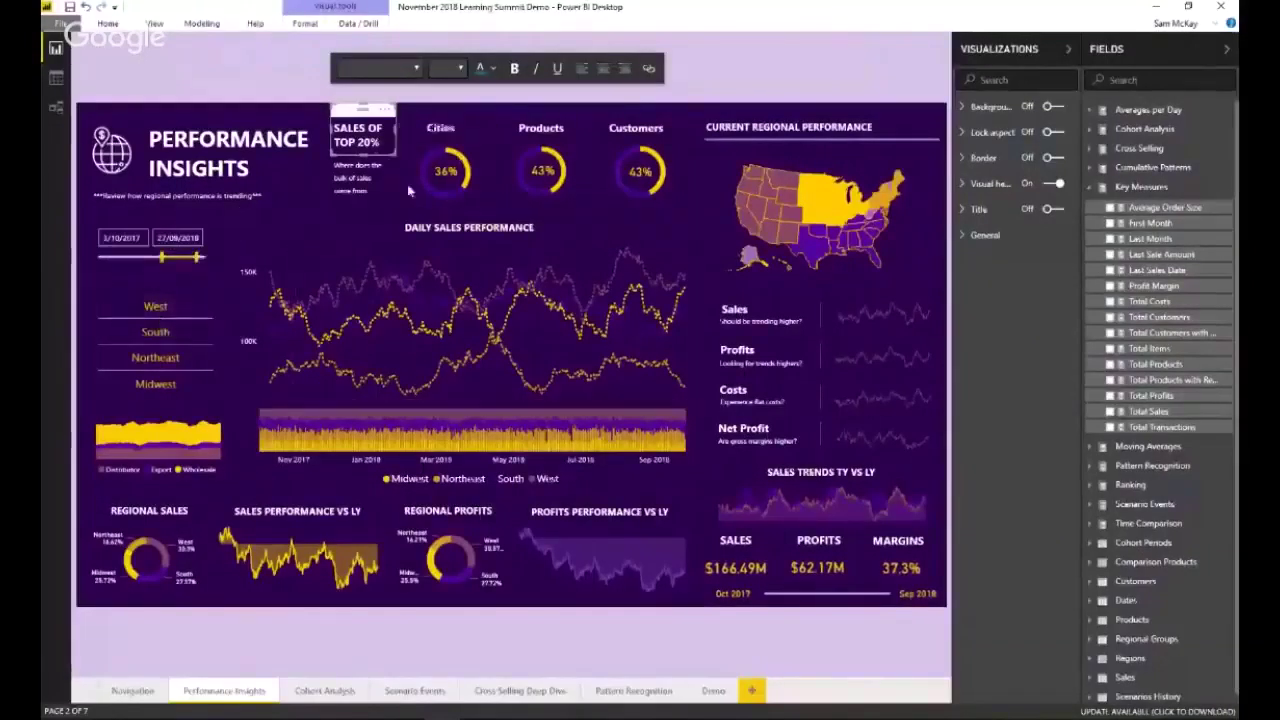
- Filter the page to the West region to review the top 20% donuts, and clear the selection again
click(165, 306)
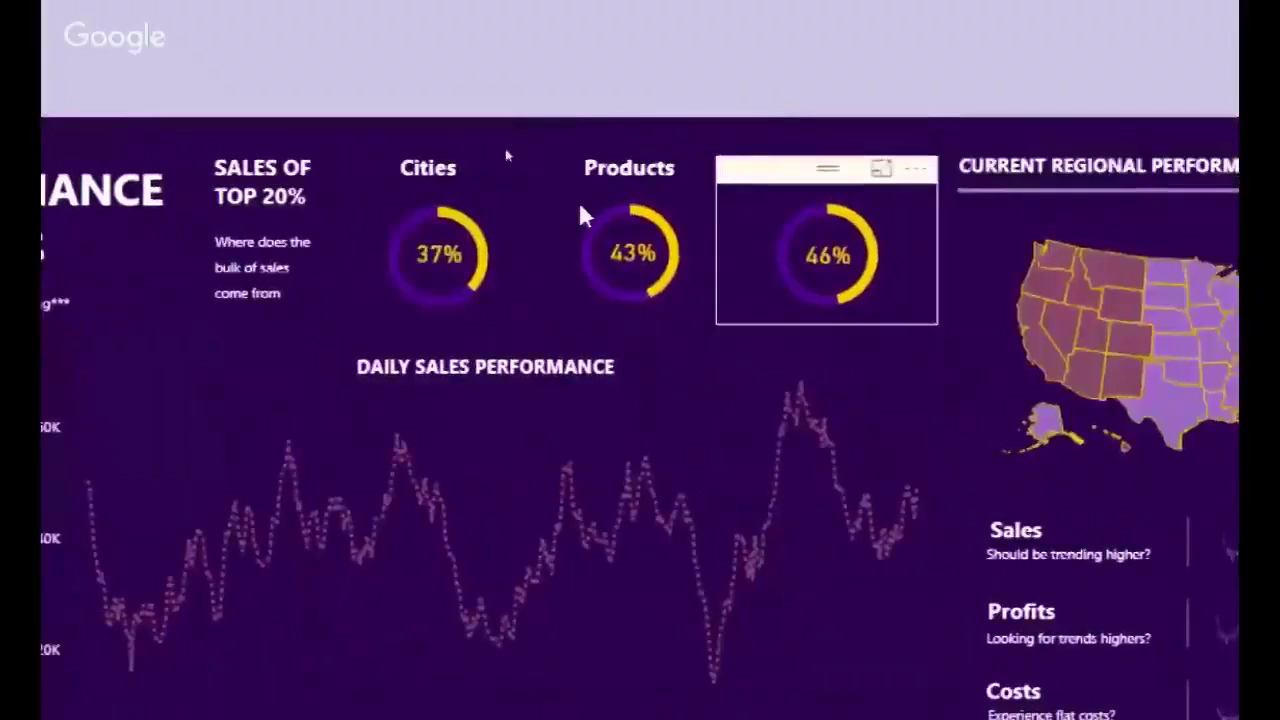
mouse_move(856, 253)
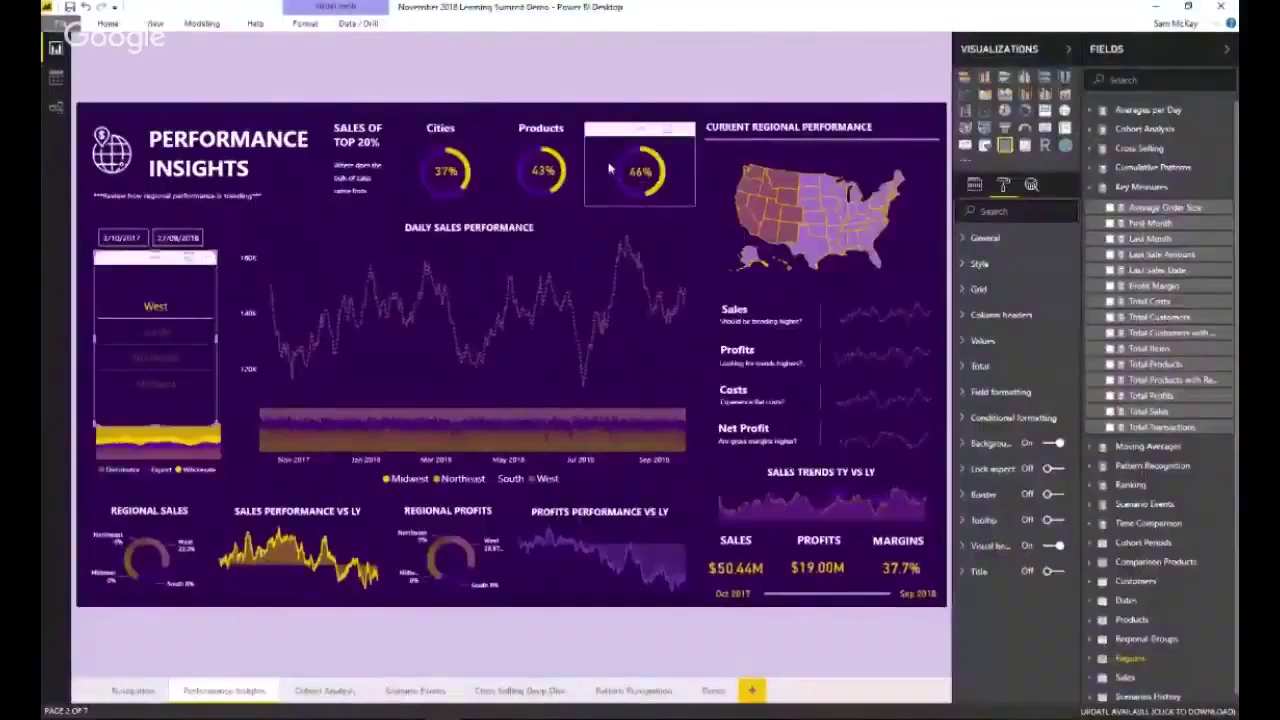
mouse_move(444, 172)
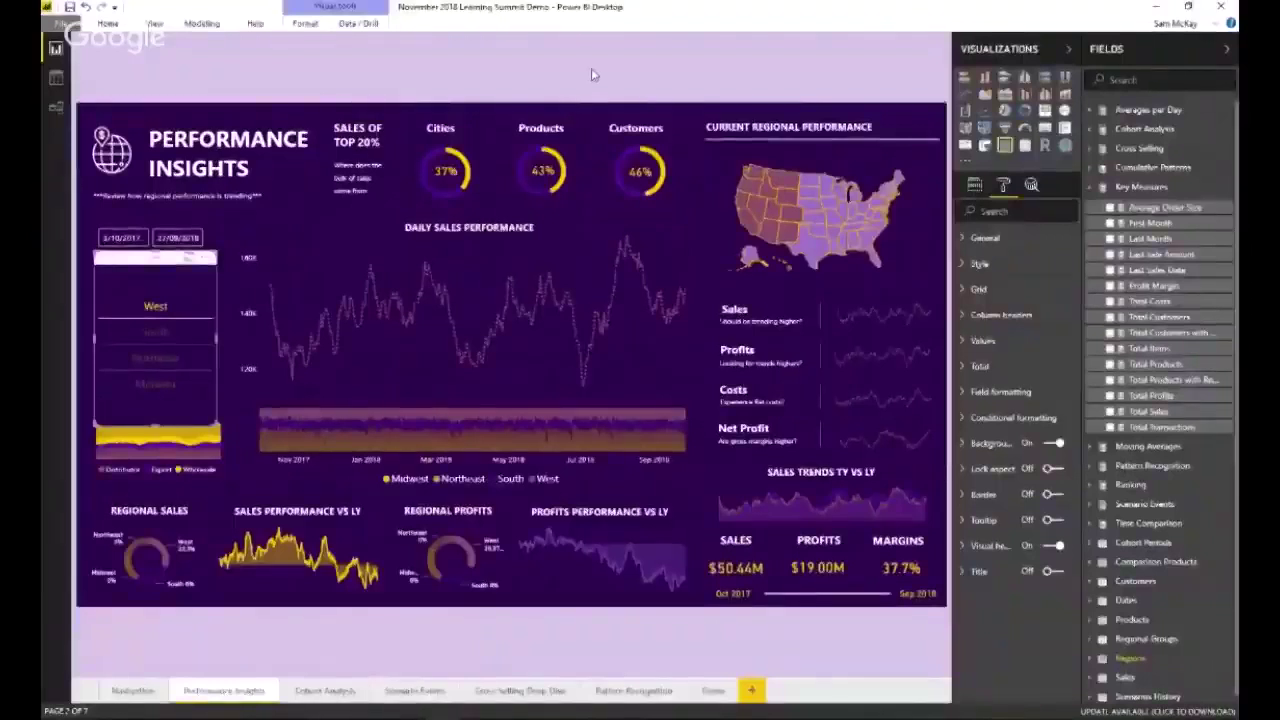
click(167, 299)
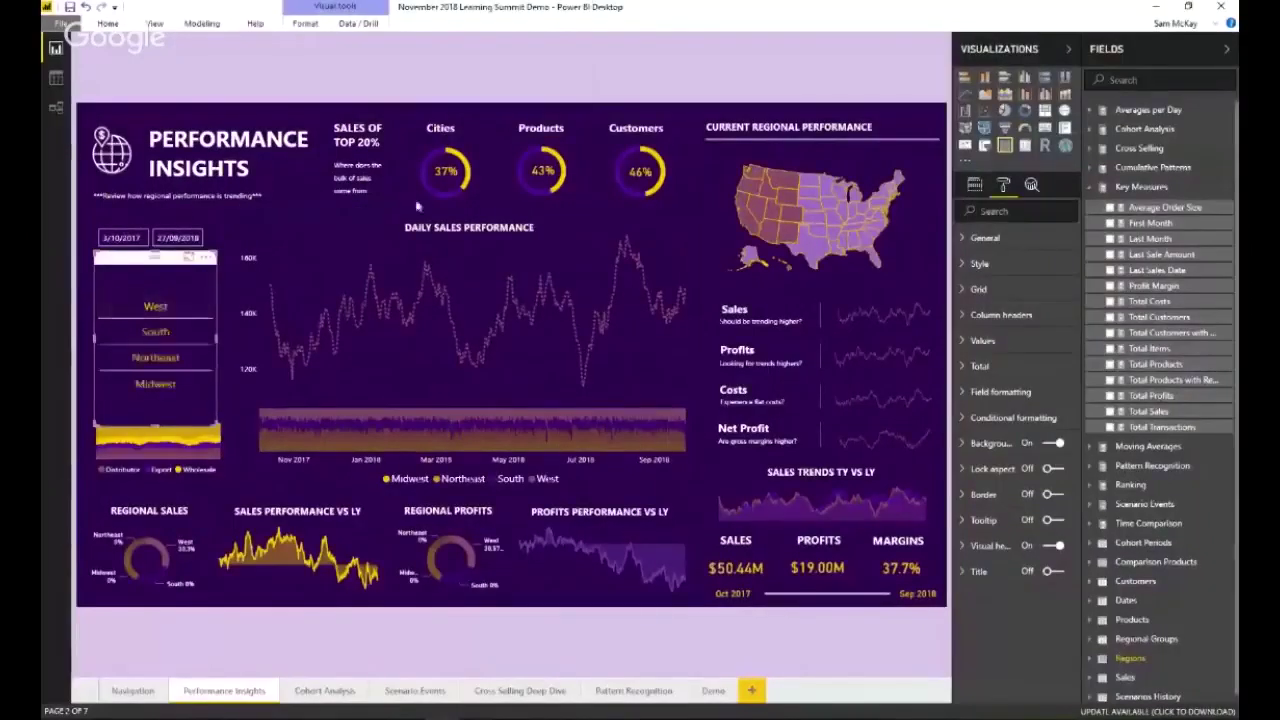
click(609, 71)
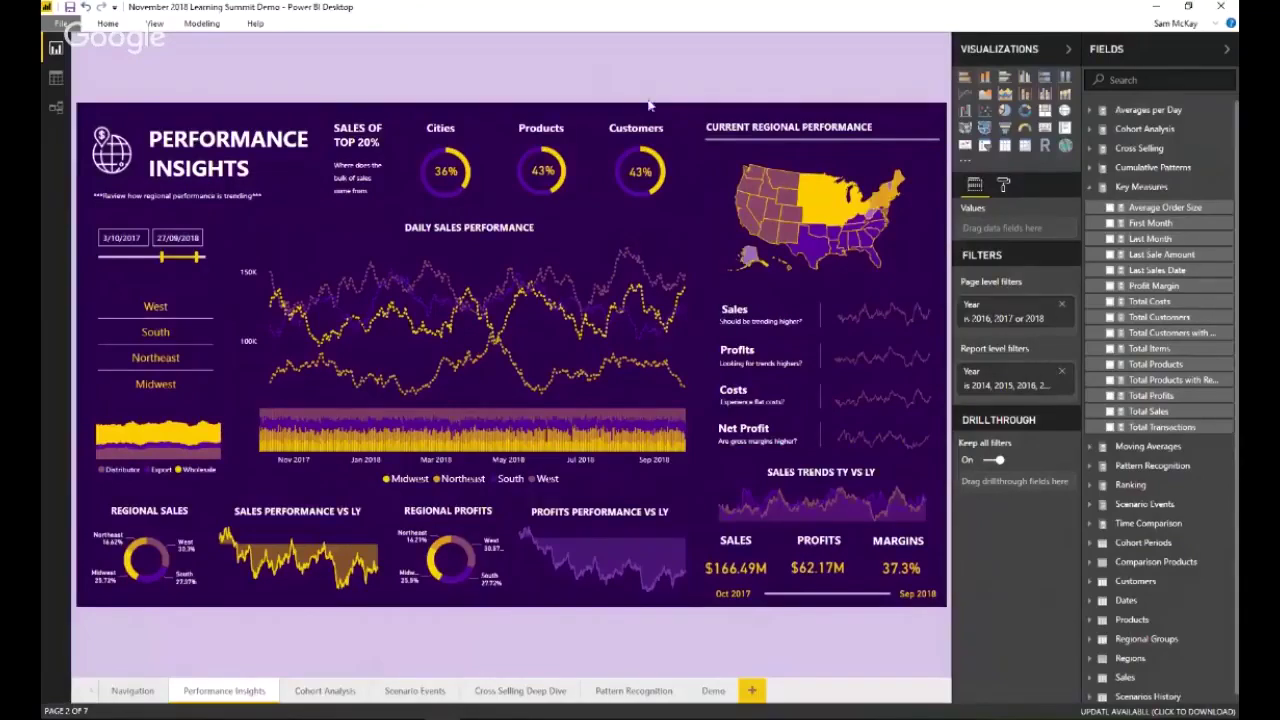
- Collapse the Visualizations and Fields panes to enlarge the report canvas, and expand the ribbon
click(1068, 52)
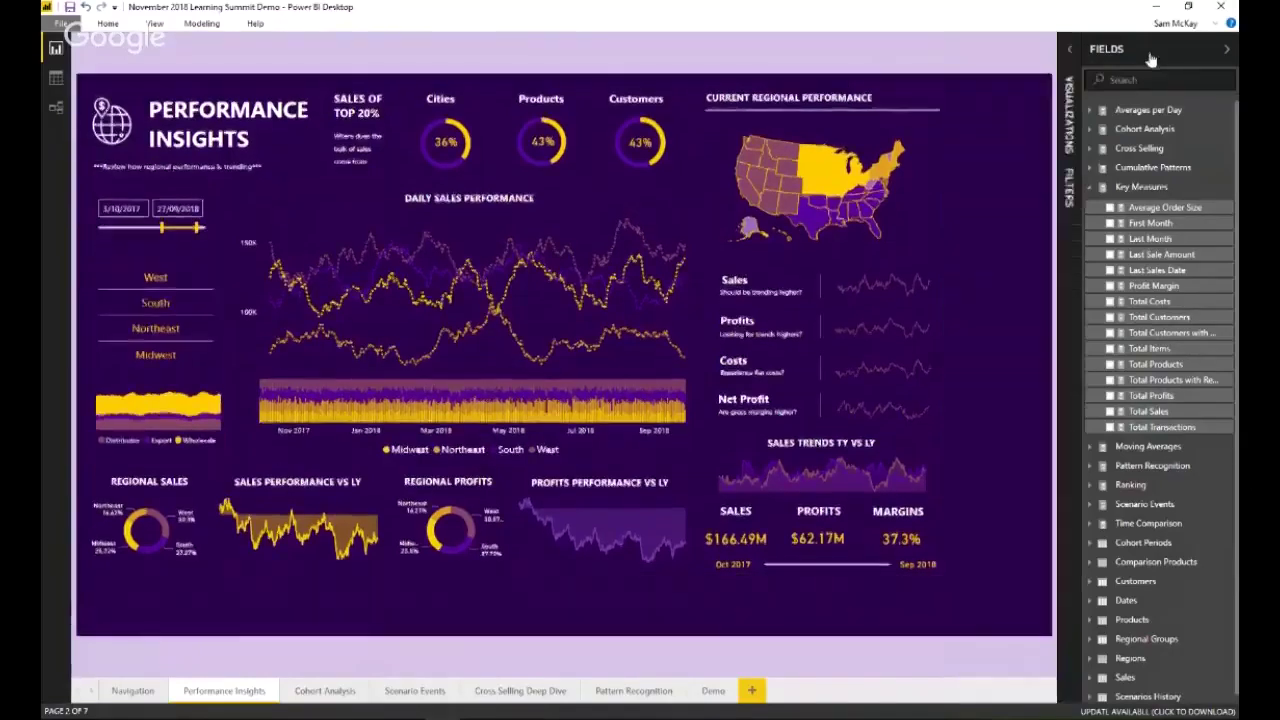
click(1227, 48)
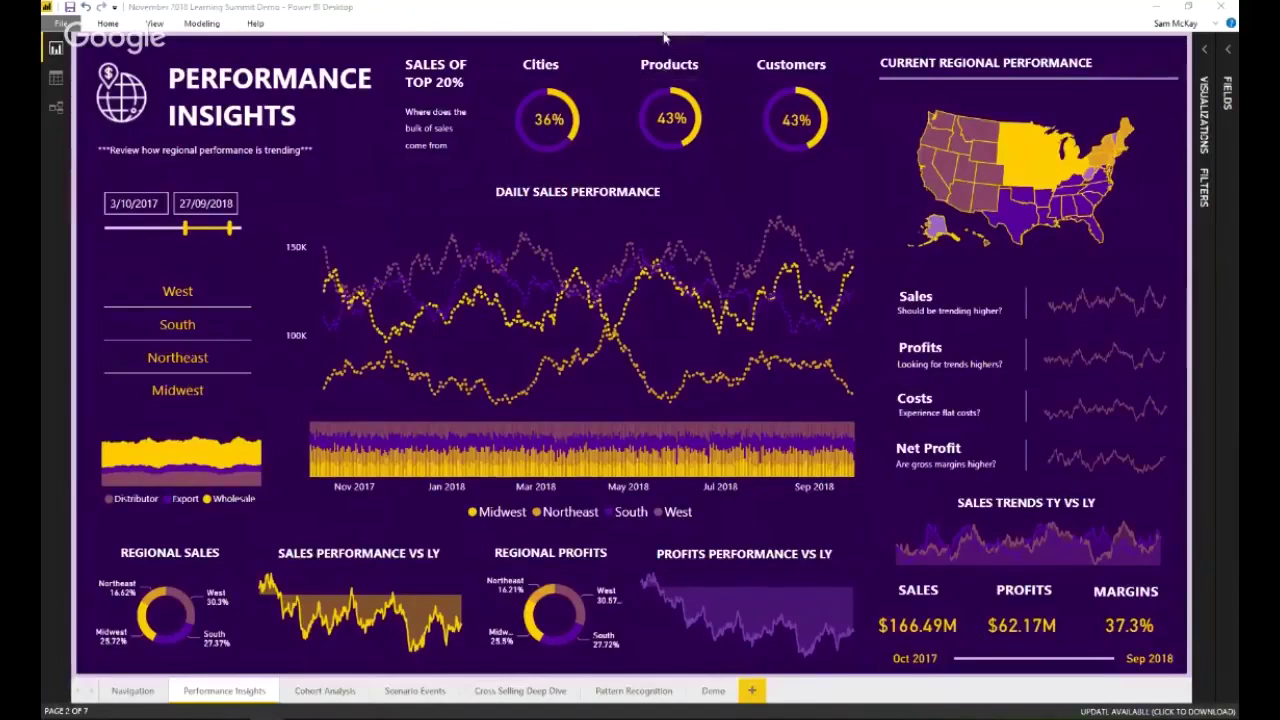
click(1217, 26)
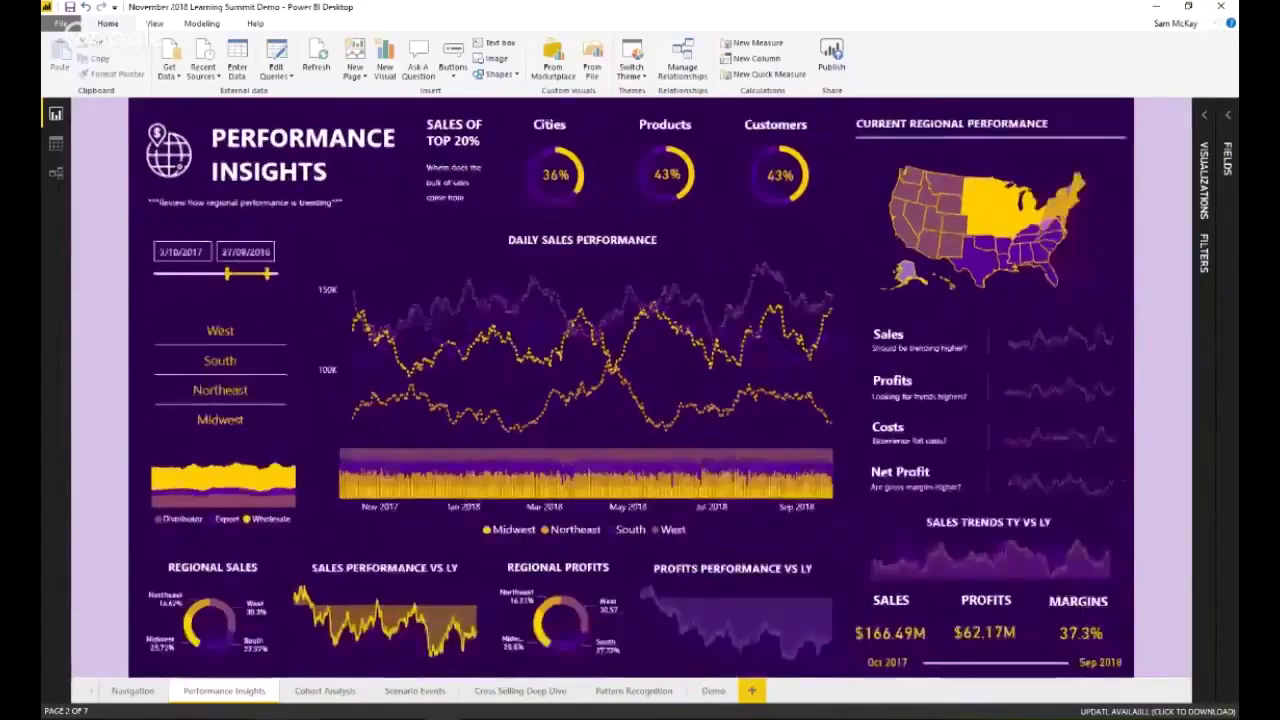
- Switch to the published report in the browser and set the Performance Insights page's date range to 4/13/2017–8/7/2017
mouse_move(400, 712)
click(371, 686)
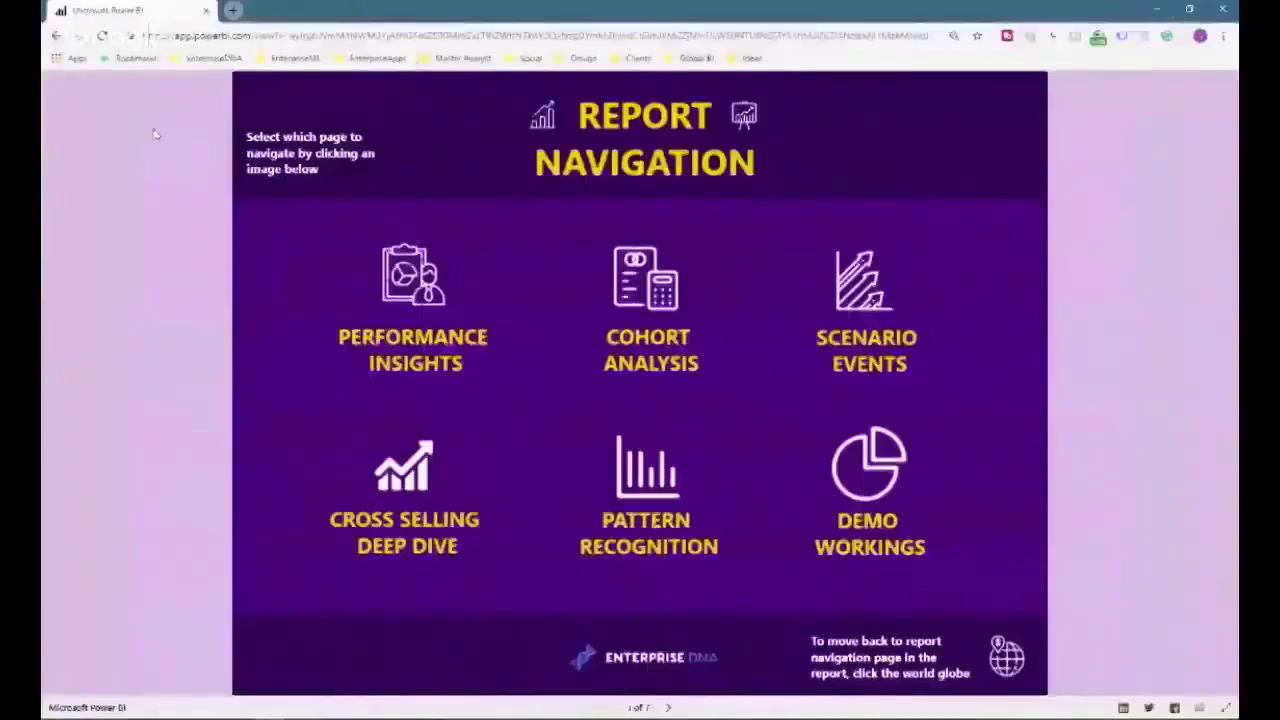
click(668, 708)
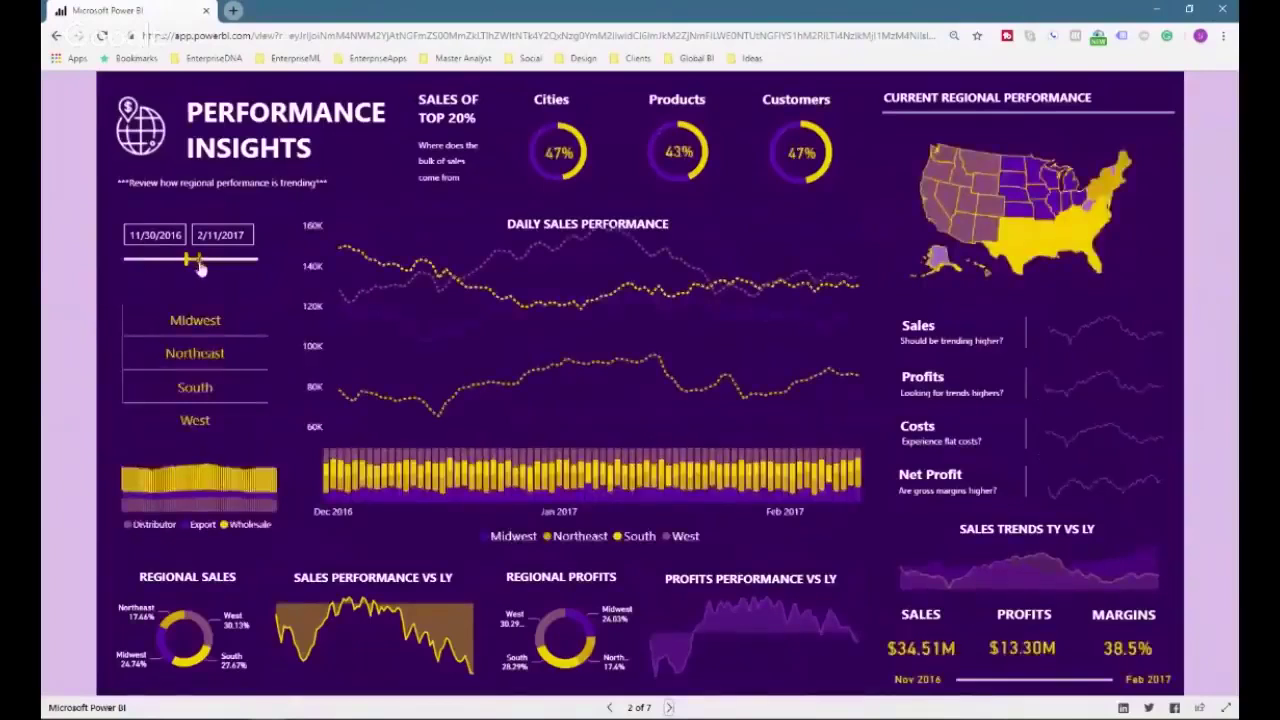
mouse_move(197, 260)
mouse_down()
mouse_move(233, 261)
mouse_move(212, 264)
mouse_up()
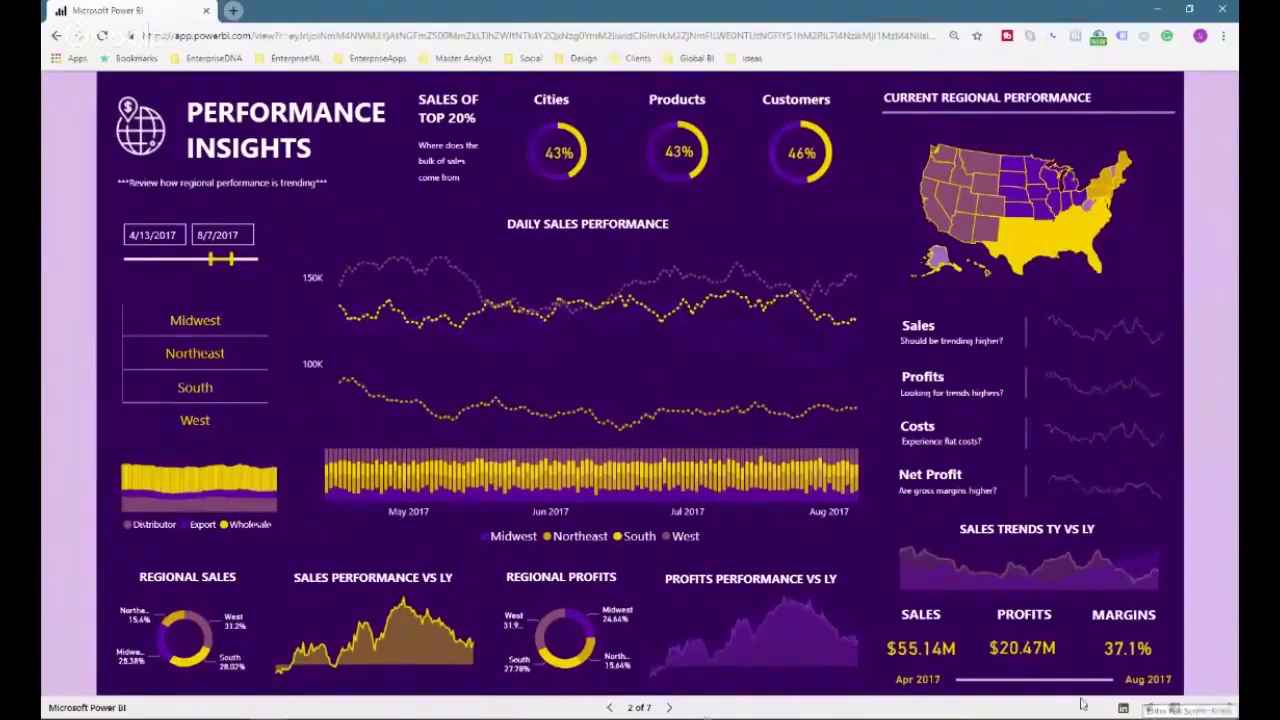
- Return to the published report's Report Navigation page and display it in full screen
click(611, 708)
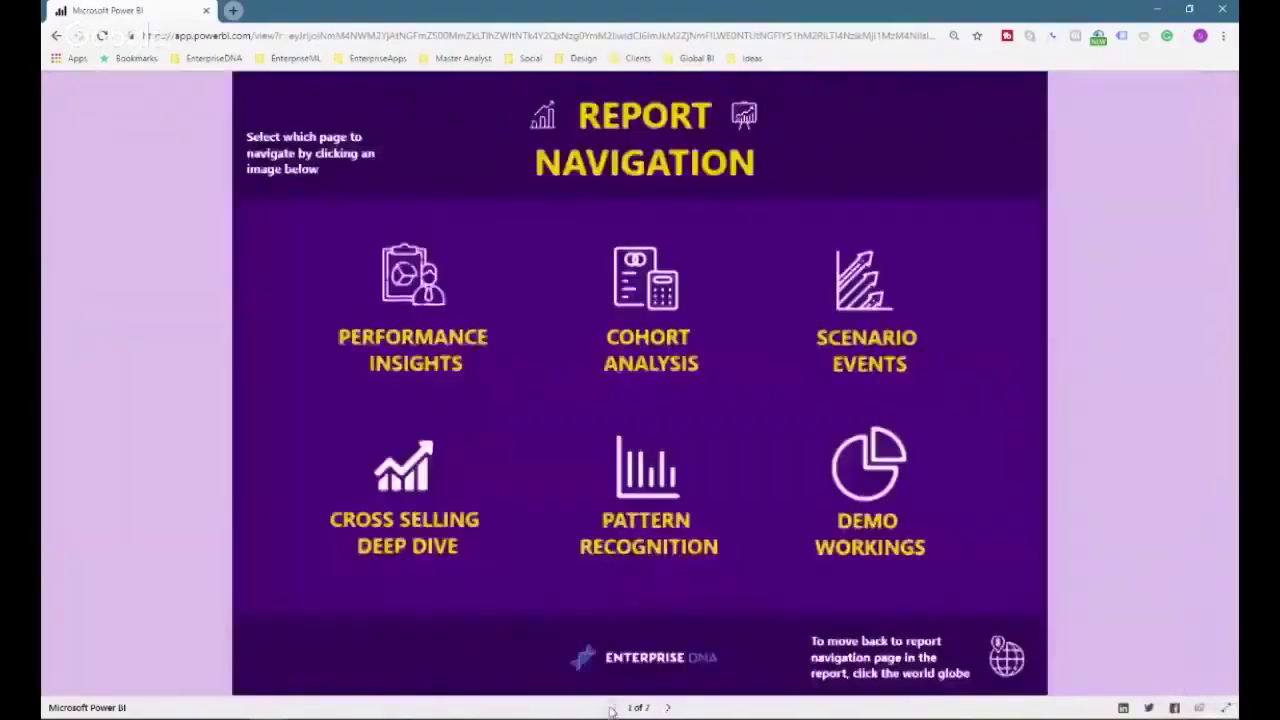
click(1228, 707)
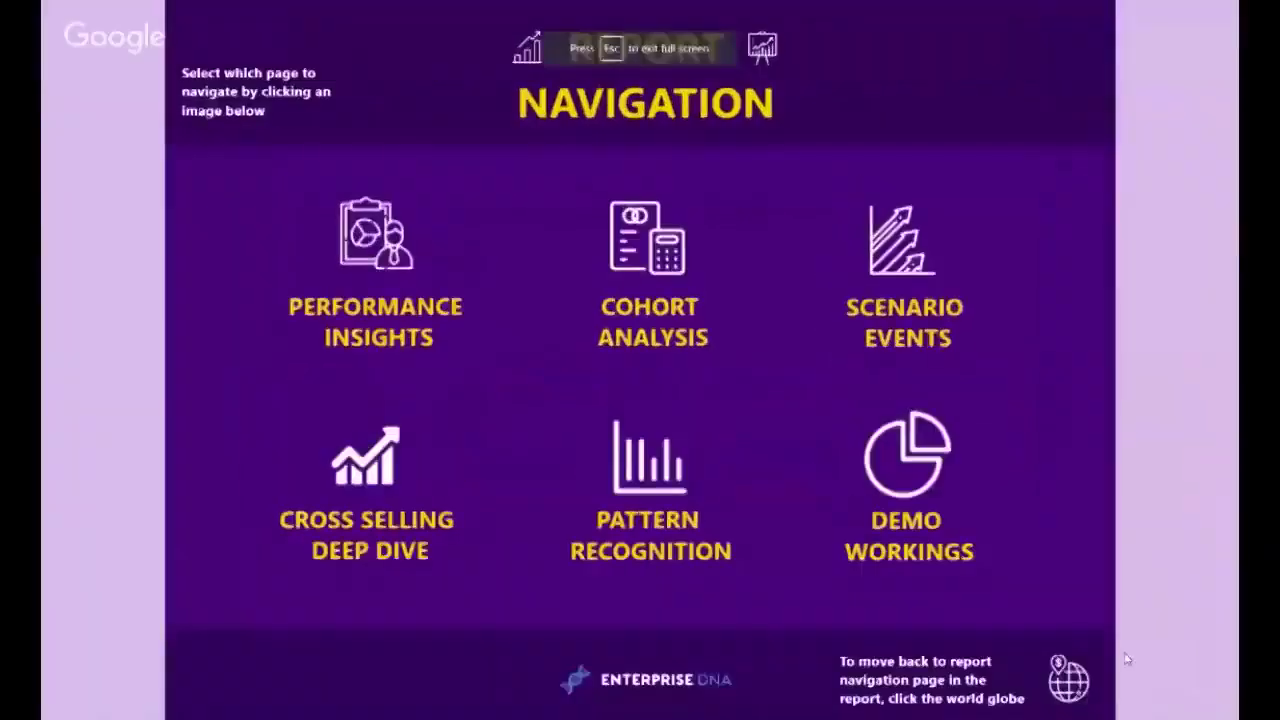
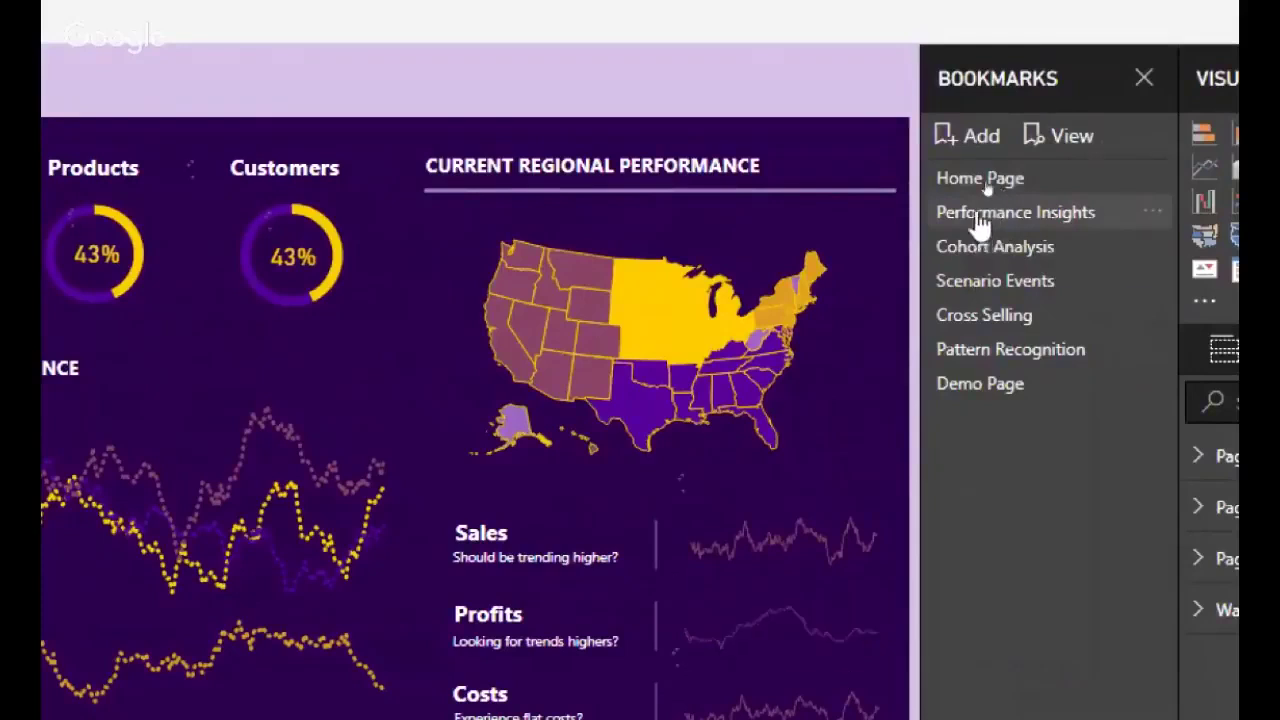
- Apply the Performance Insights bookmark and the Cohort Analysis bookmark to demonstrate moving between the report's pages
click(980, 216)
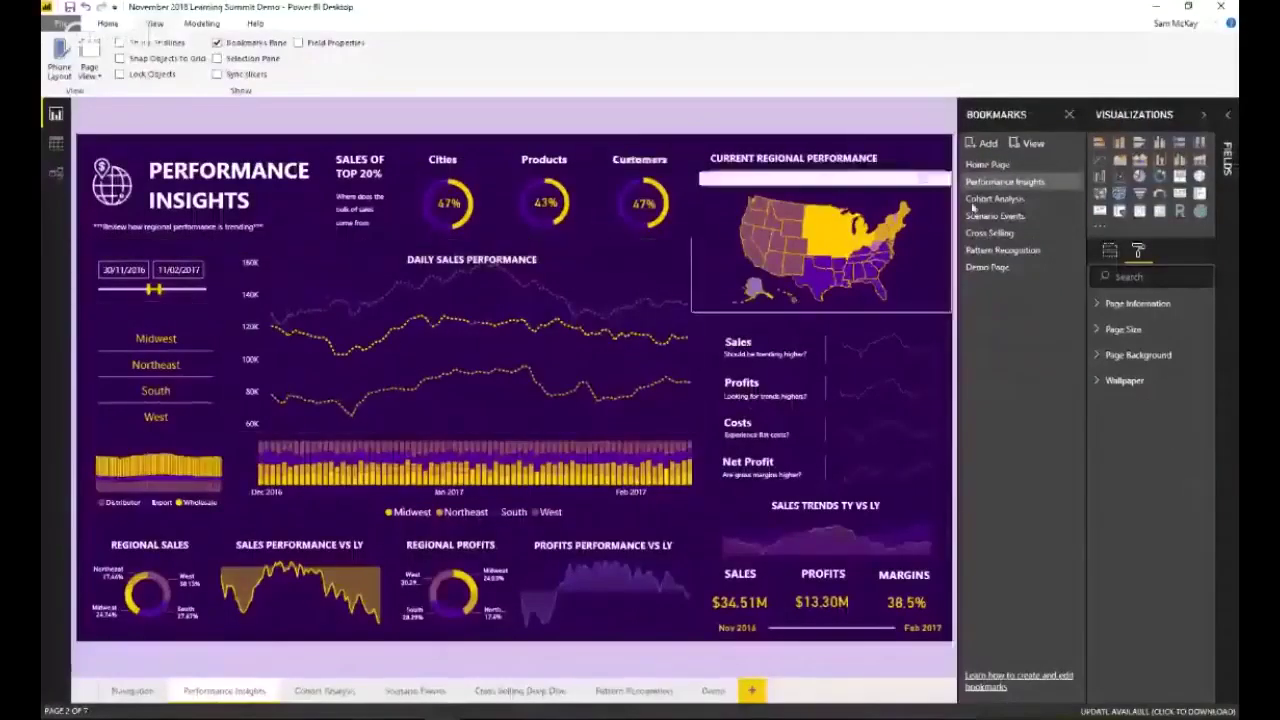
click(985, 199)
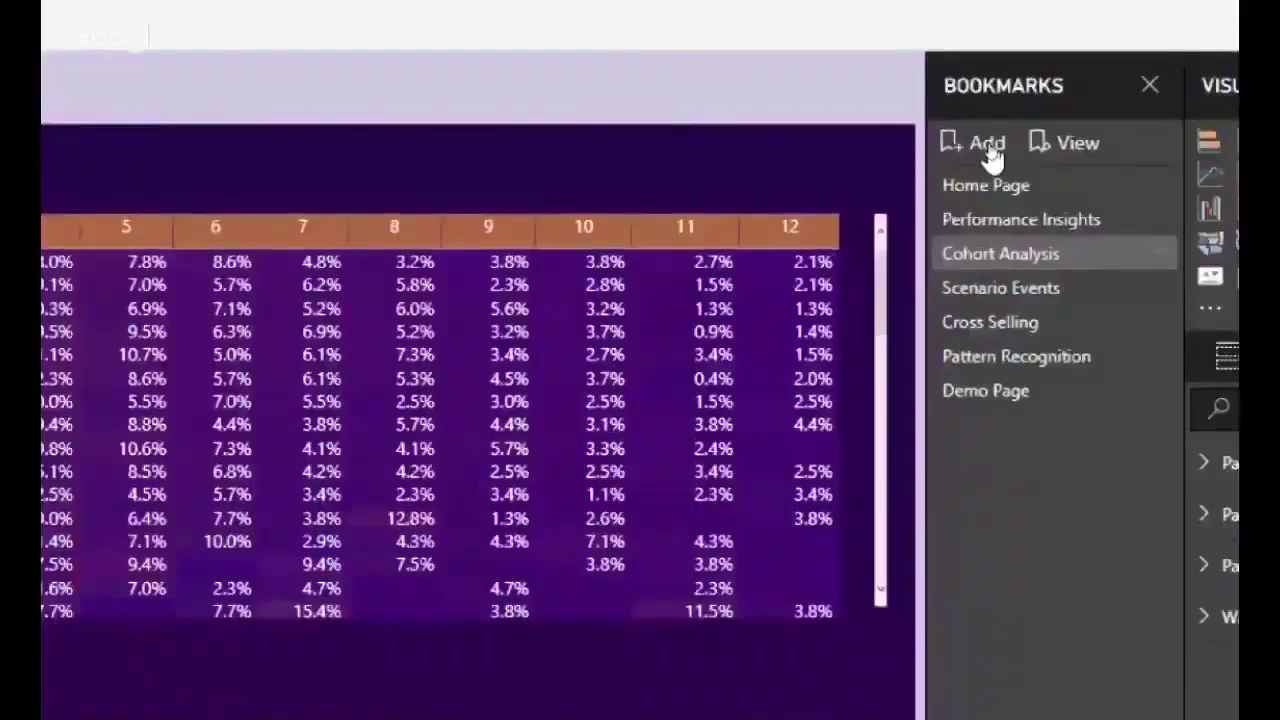
- Add a trial bookmark for the Cohort Analysis page and delete it again
click(995, 150)
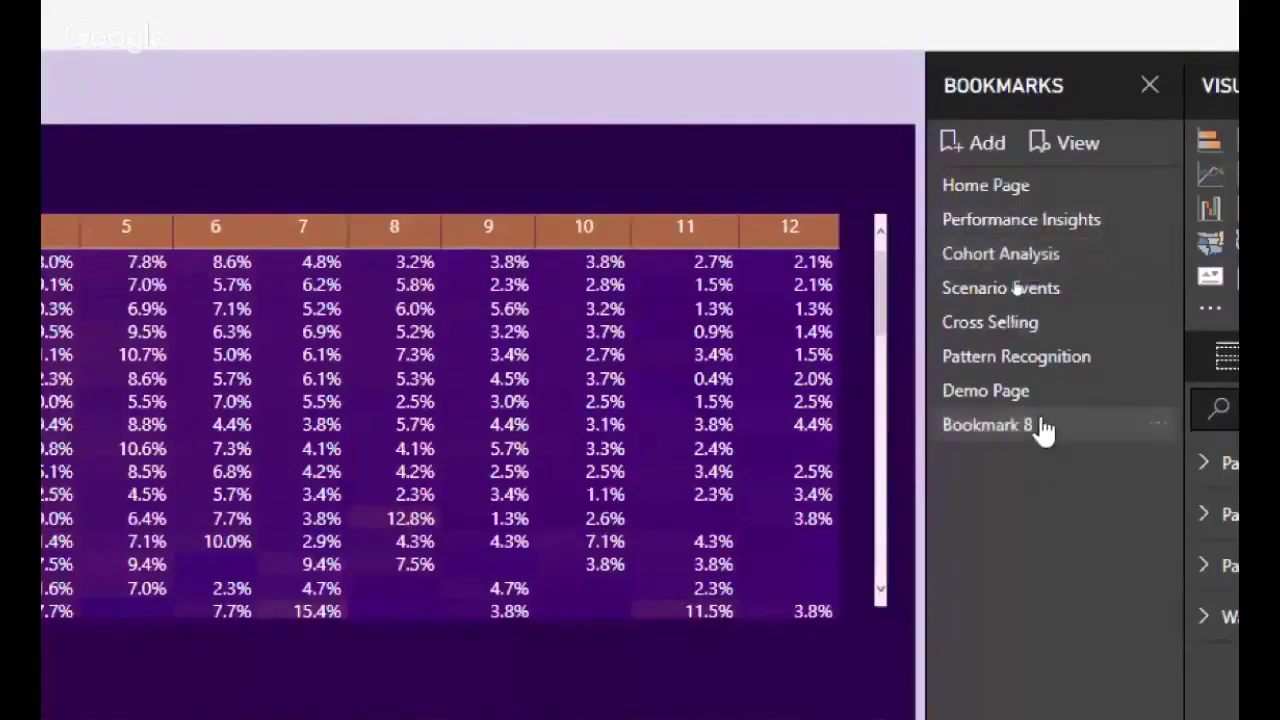
click(1158, 424)
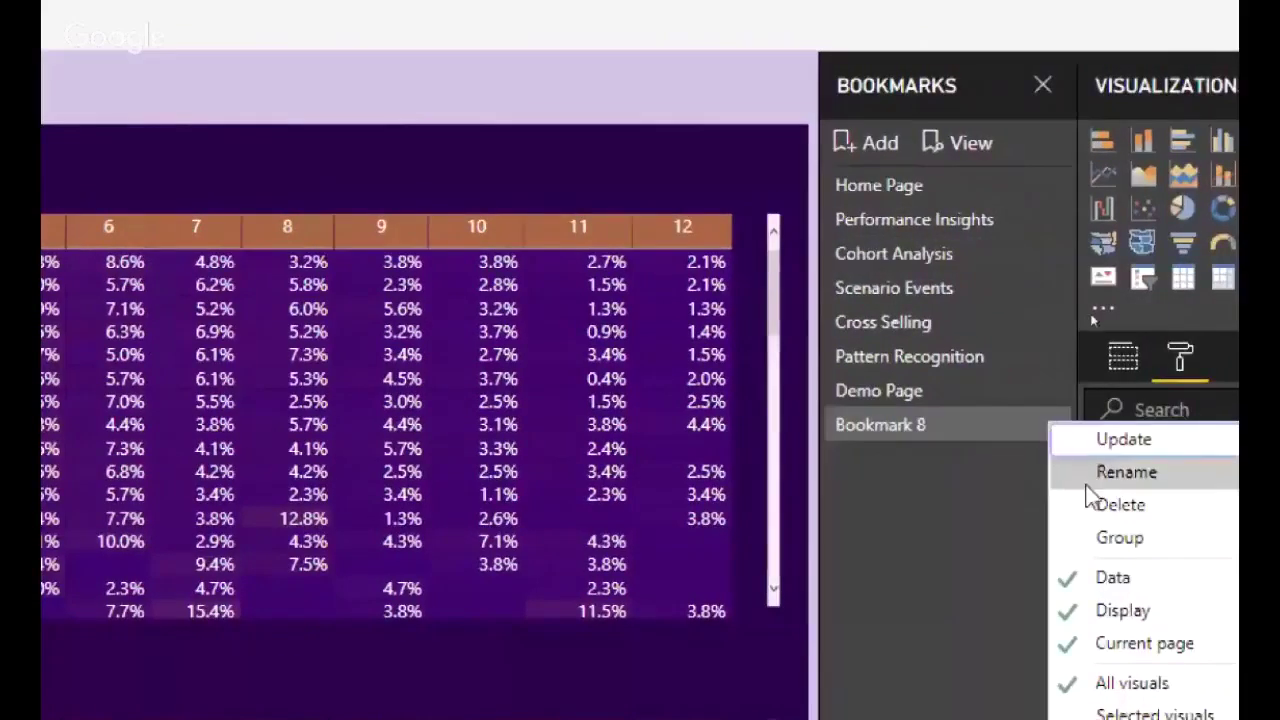
click(1088, 505)
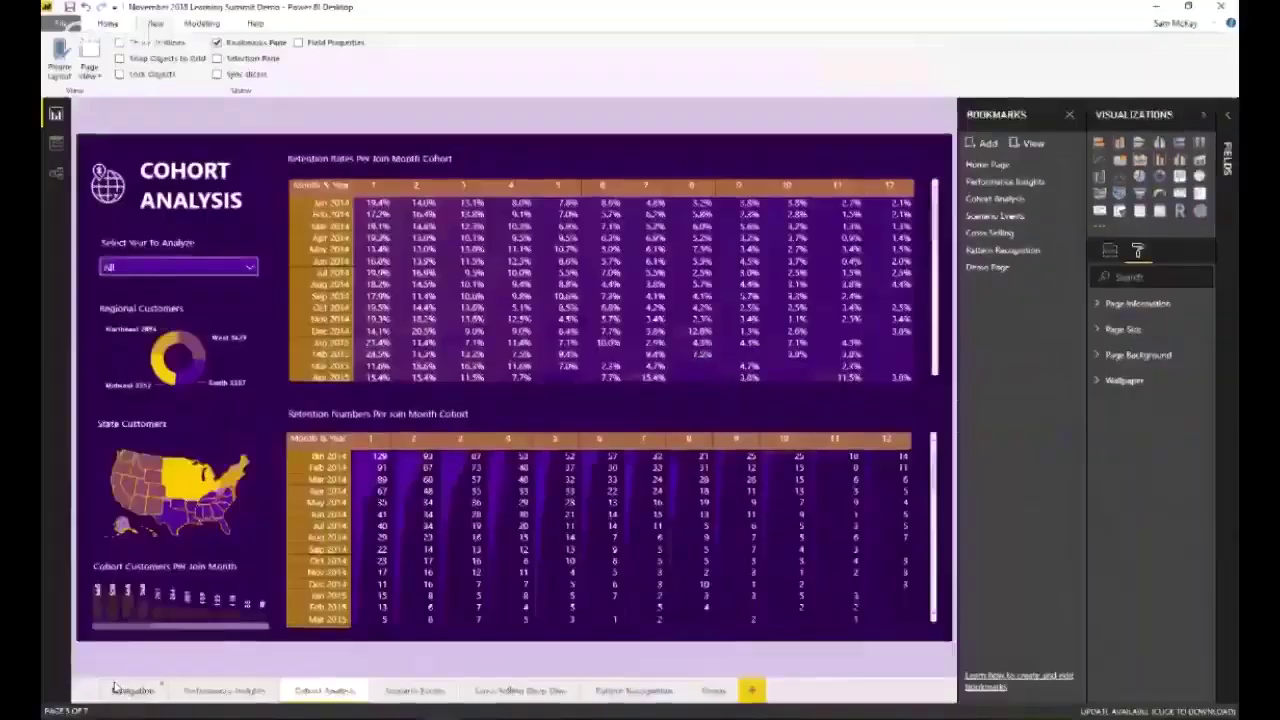
- On the Navigation page, set the Performance Insights icon's action type to Bookmark and its target to the Performance Insights bookmark
click(124, 690)
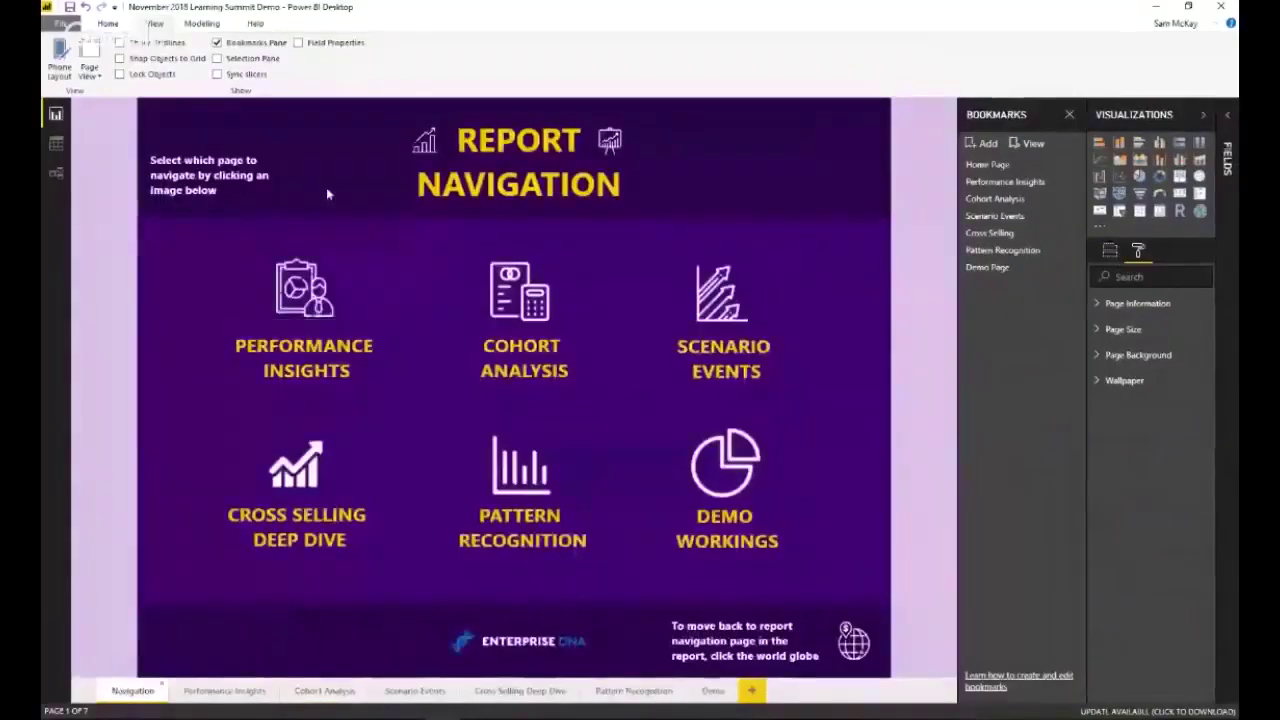
click(302, 252)
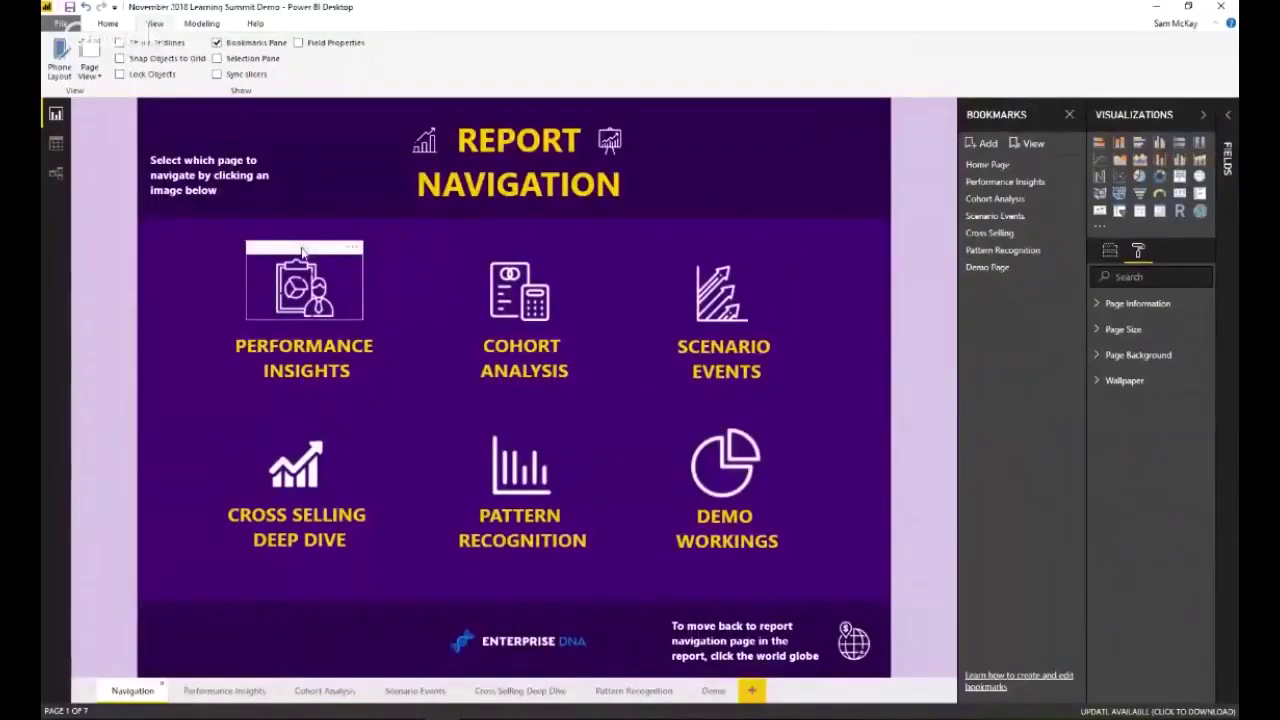
click(303, 251)
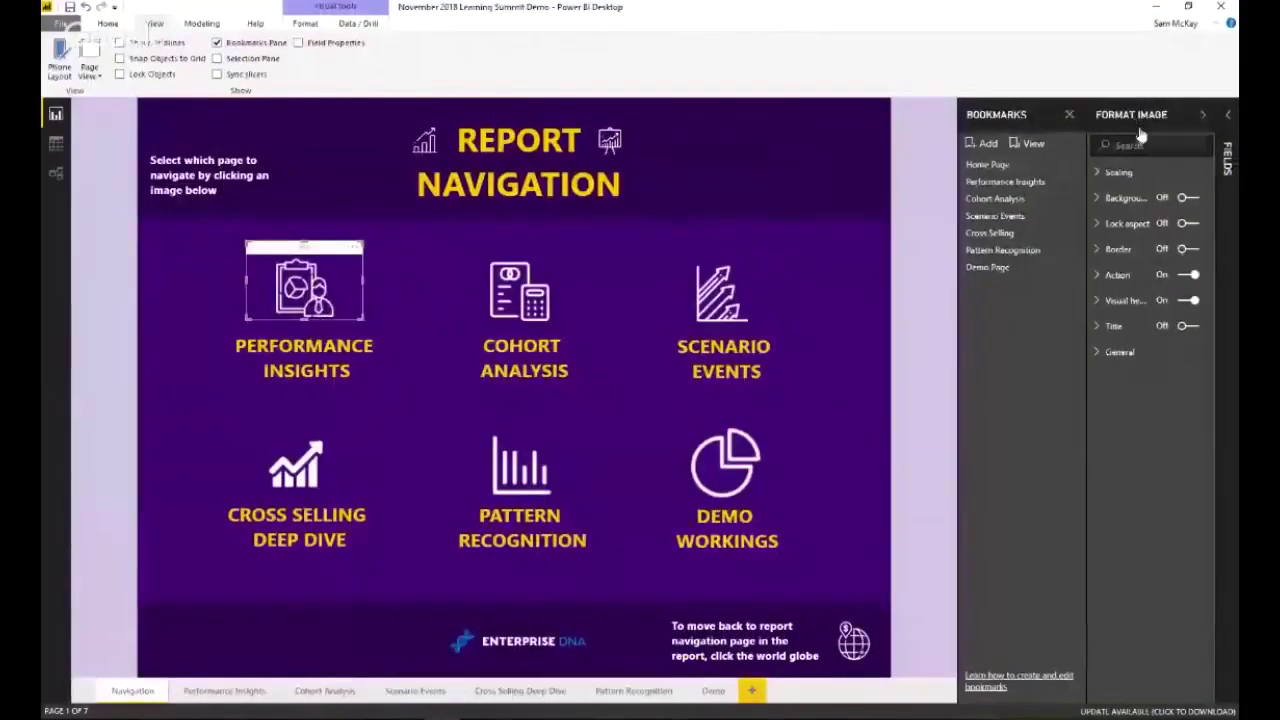
click(1228, 118)
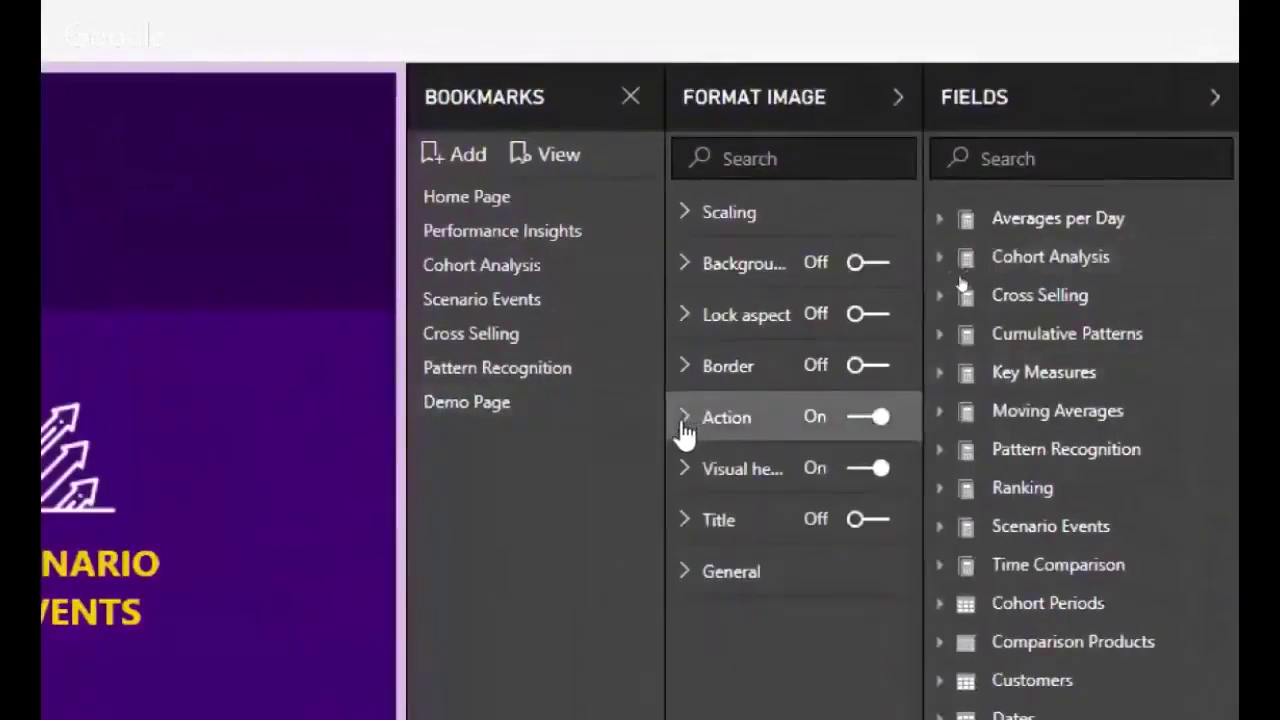
click(684, 430)
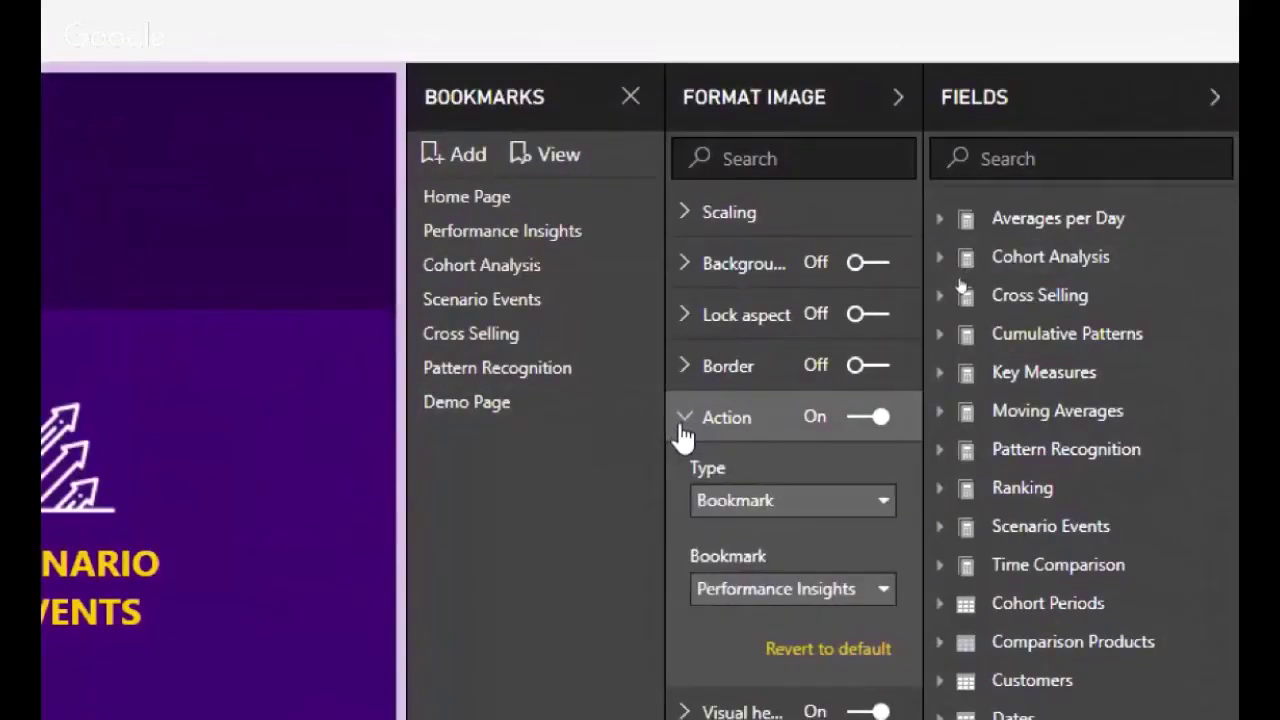
click(848, 508)
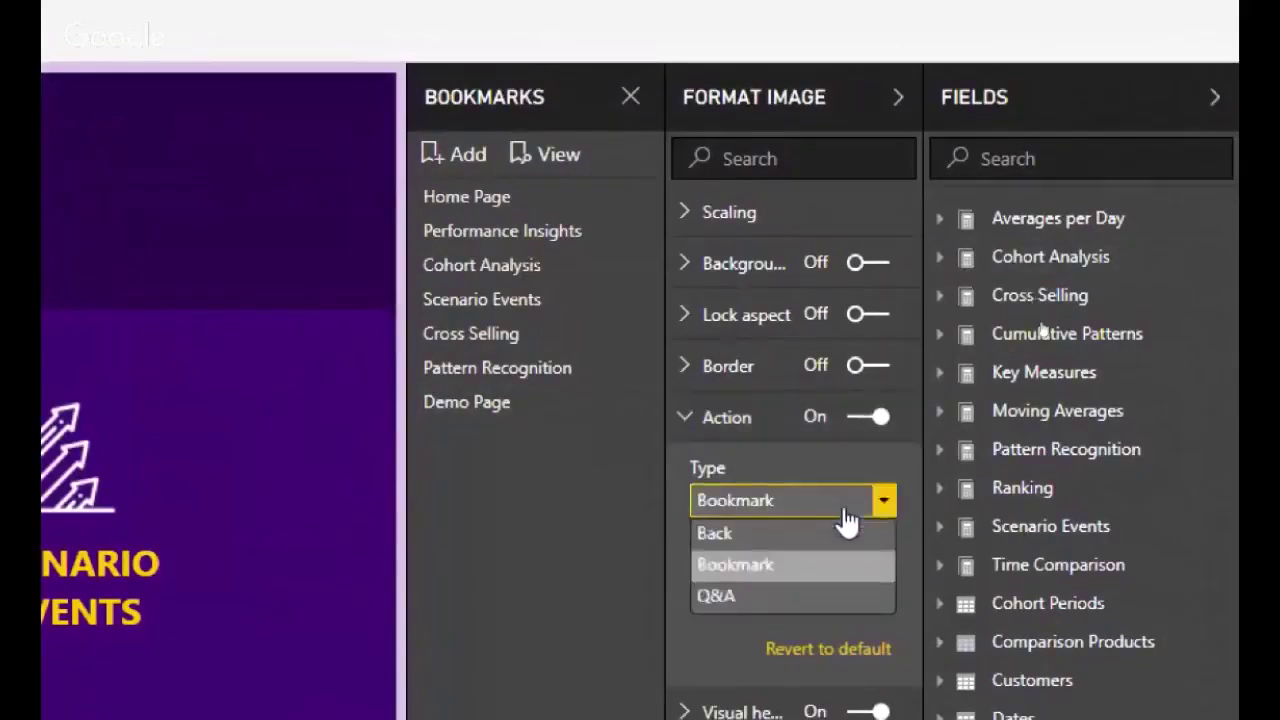
click(843, 567)
click(733, 592)
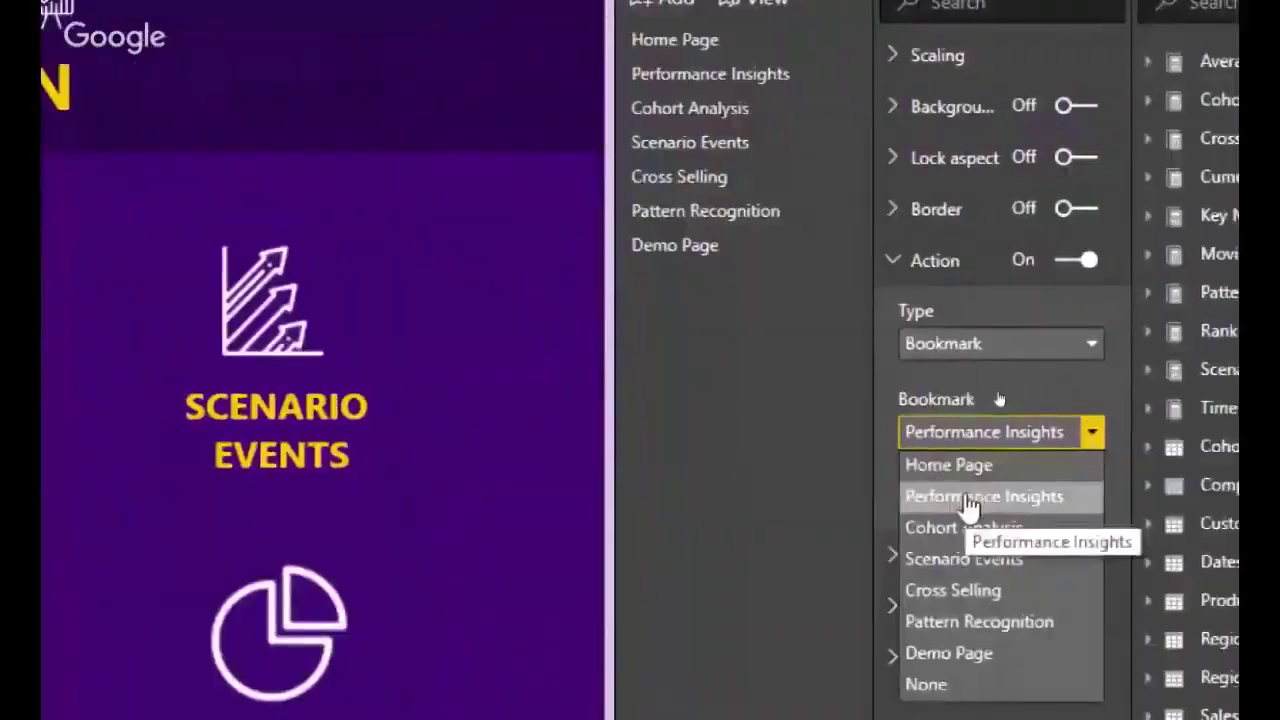
click(970, 497)
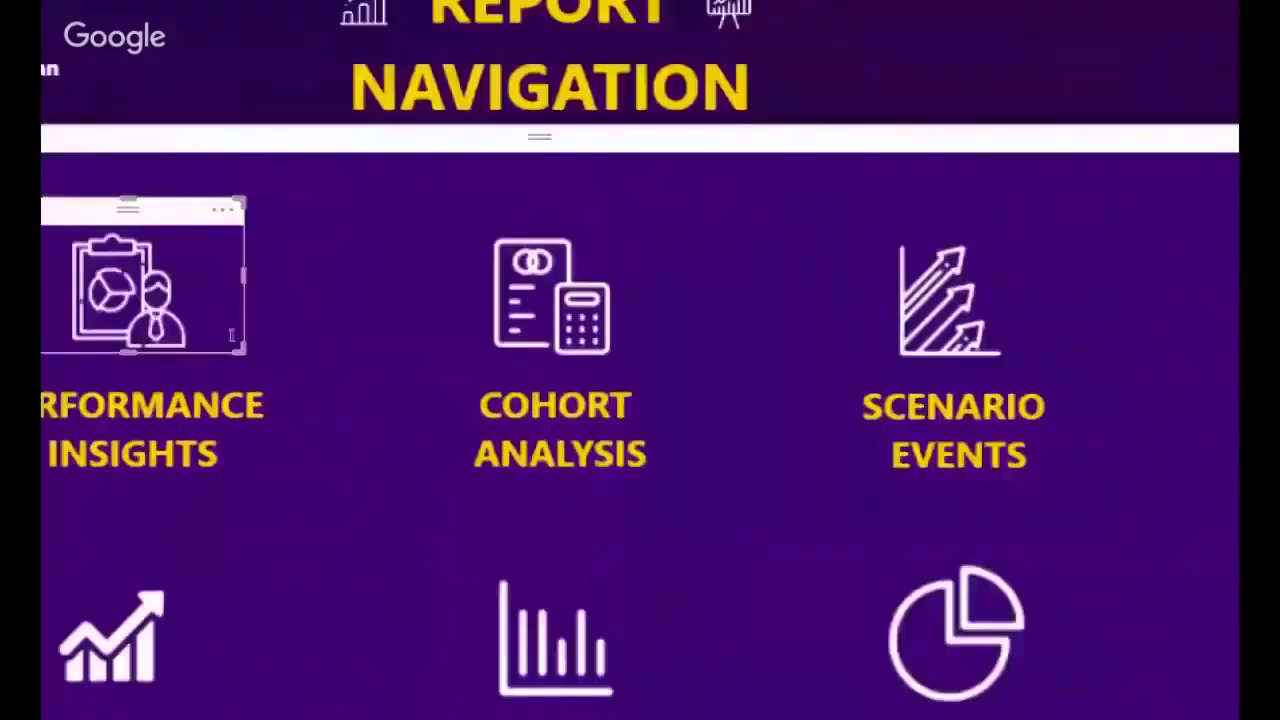
- Check the bookmark action assigned to the Cohort Analysis icon, and deselect the icon
click(622, 337)
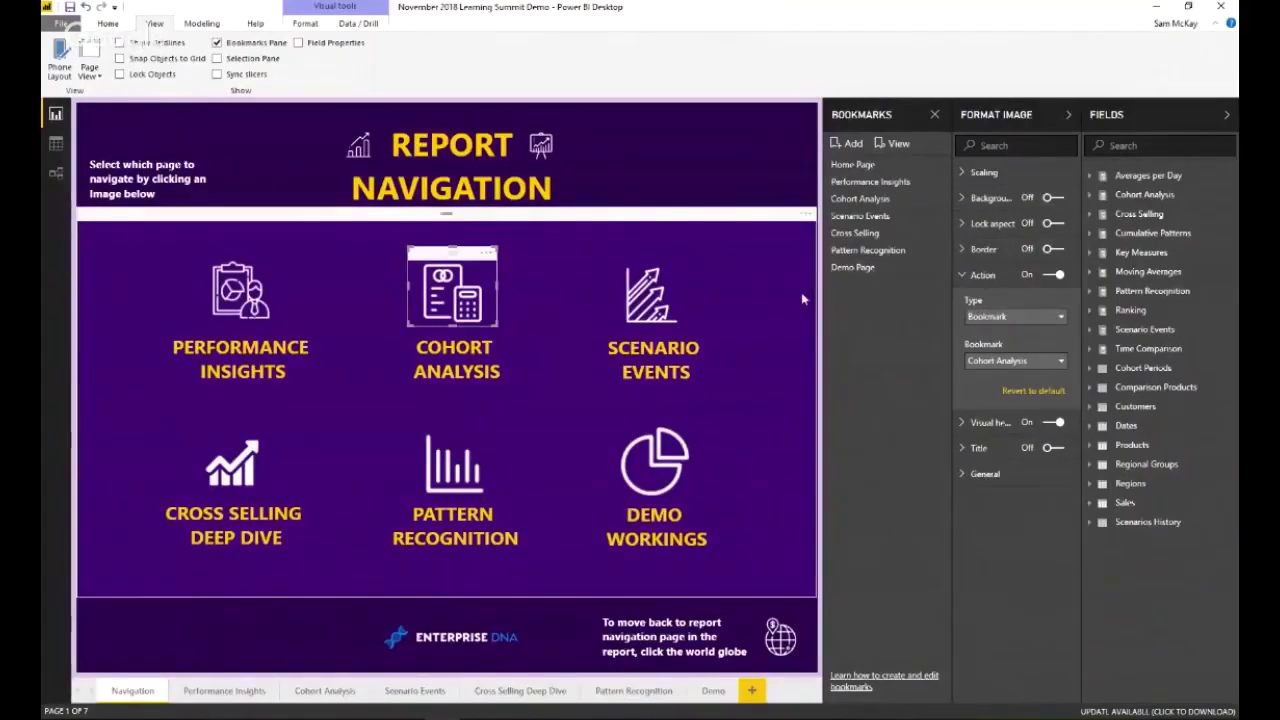
click(697, 184)
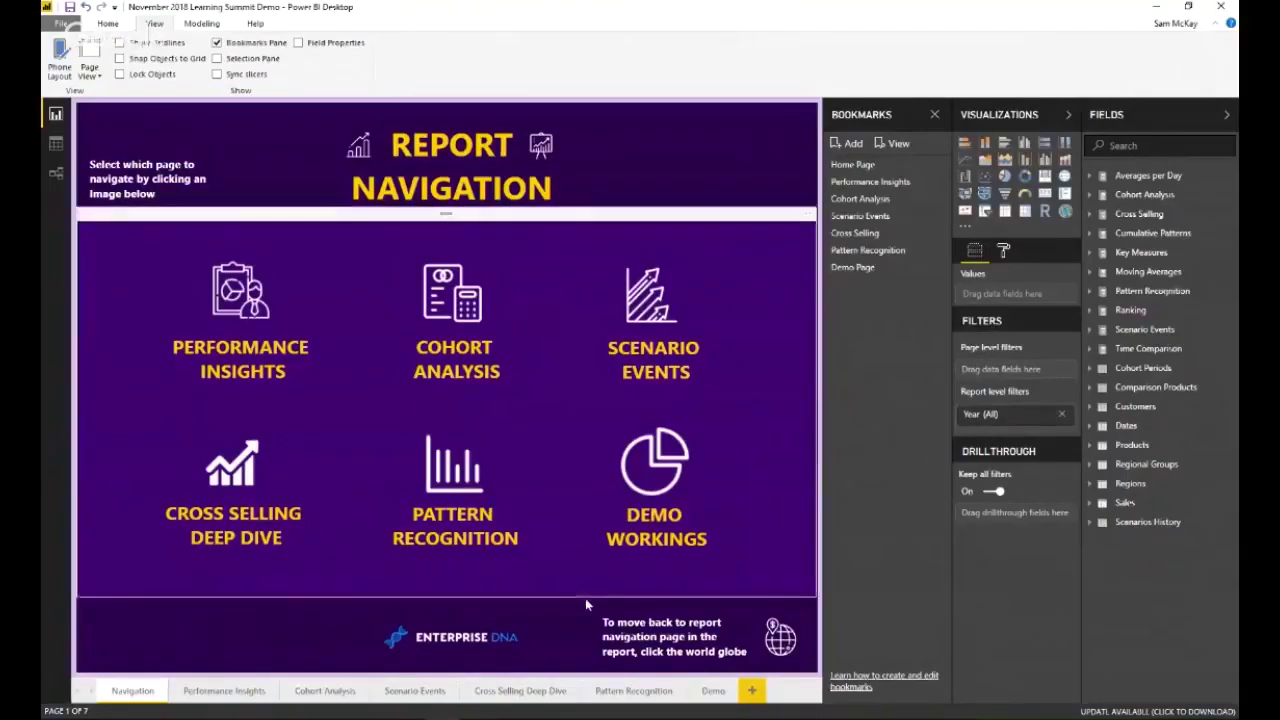
- In the browser's published report, set the Cross Selling Deep Dive page's date range to 3/5/2016–8/29/2018 and return to Report Navigation
mouse_move(420, 716)
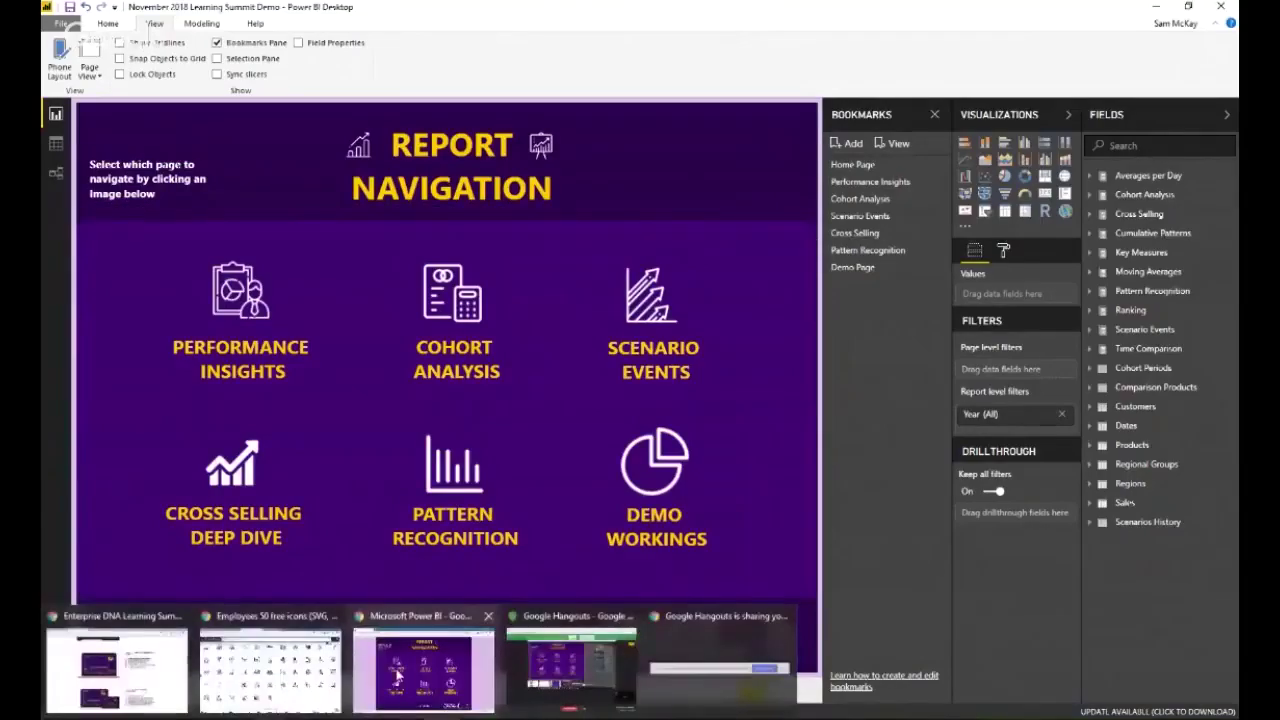
click(420, 672)
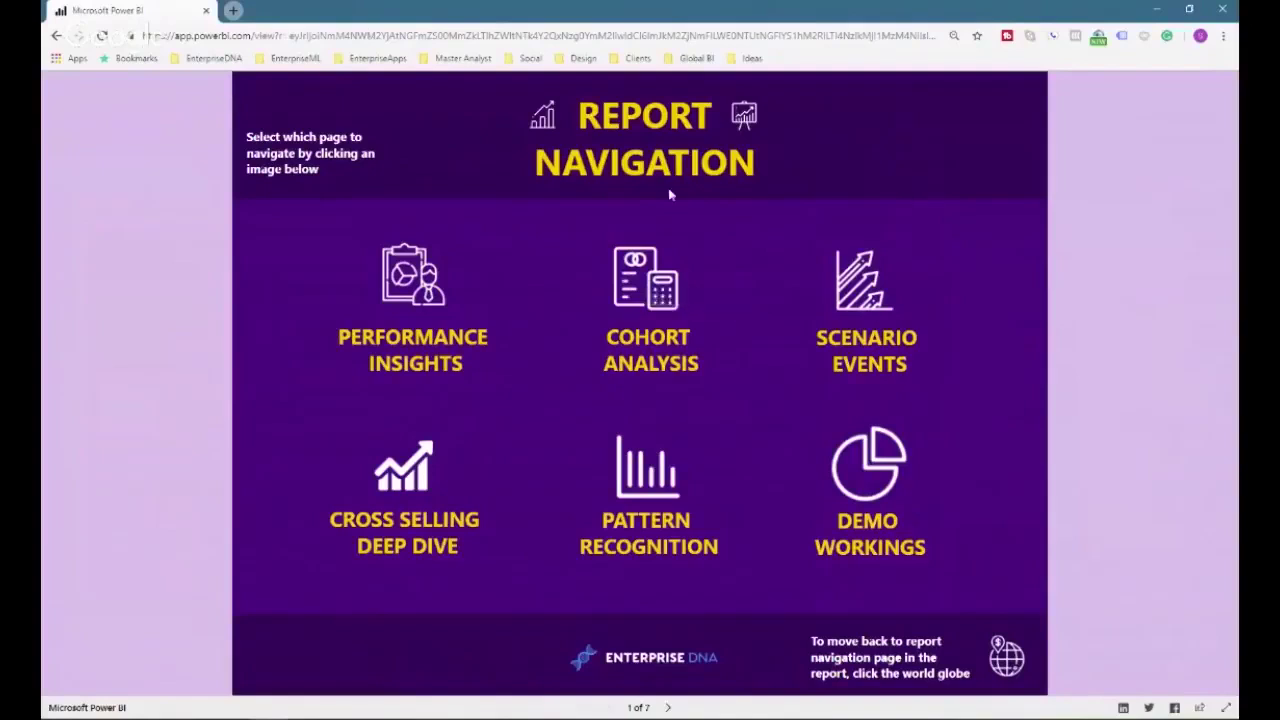
click(424, 485)
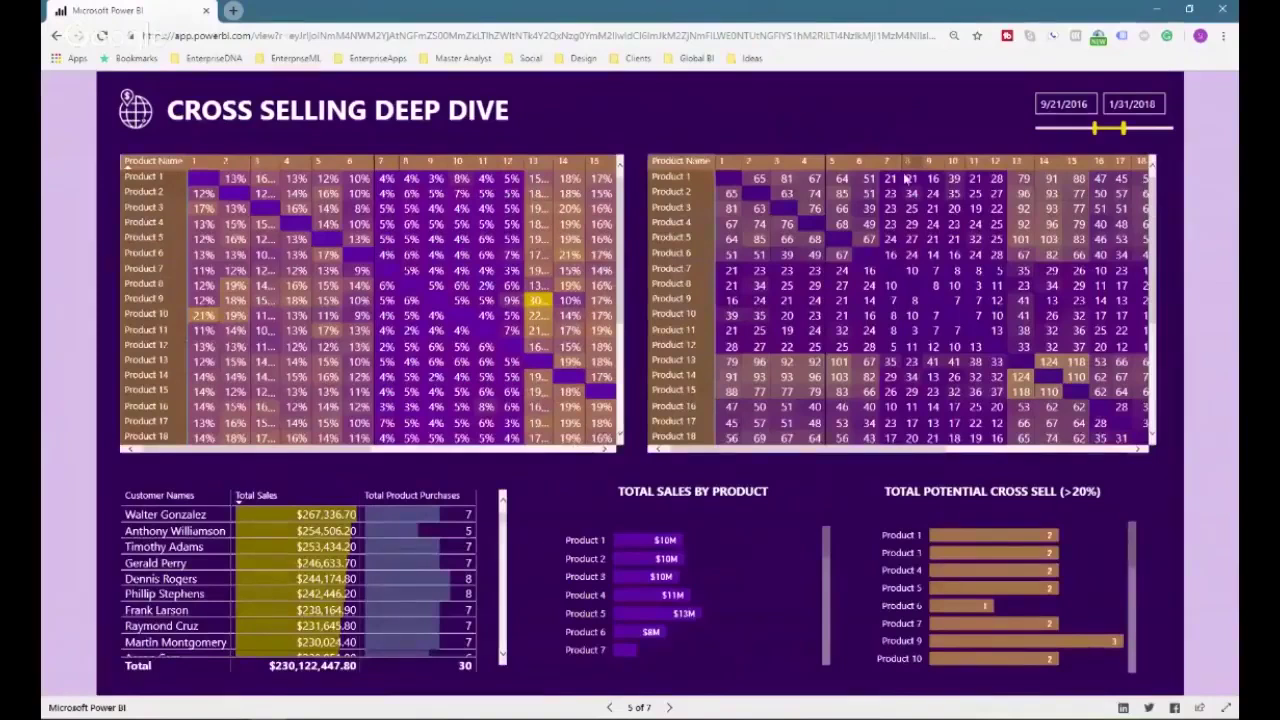
drag(1095, 128, 1137, 130)
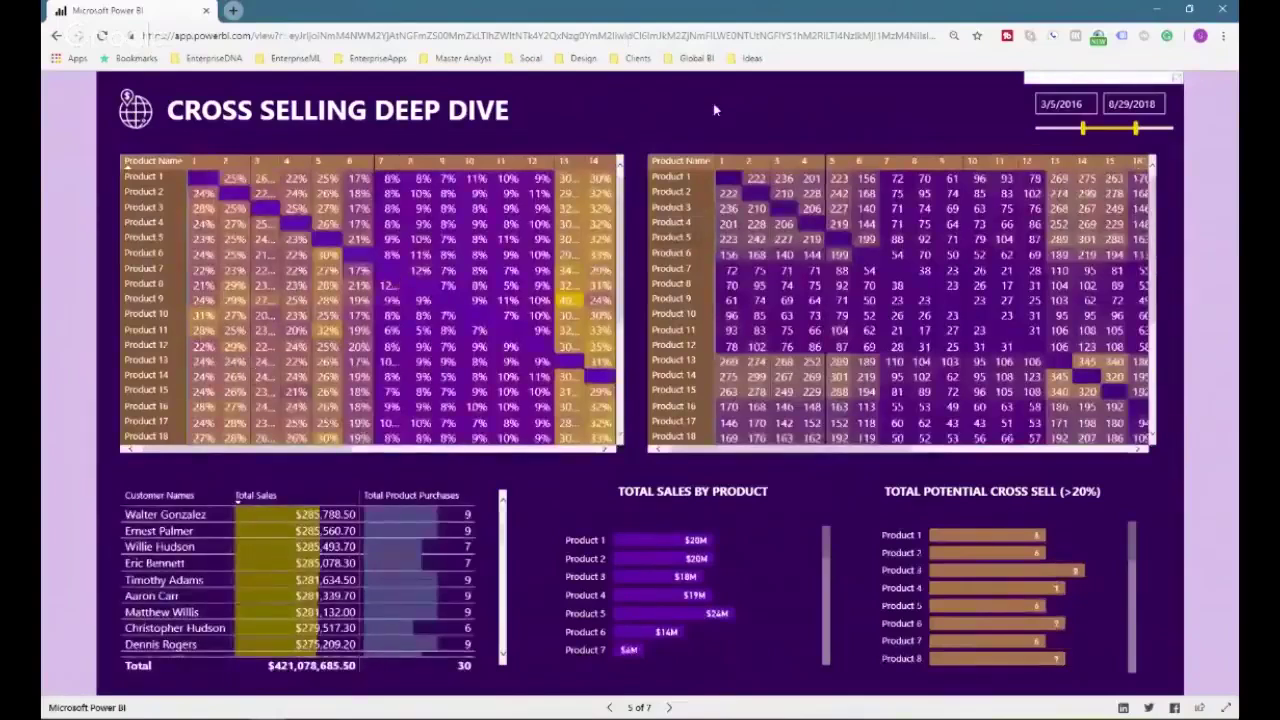
click(132, 112)
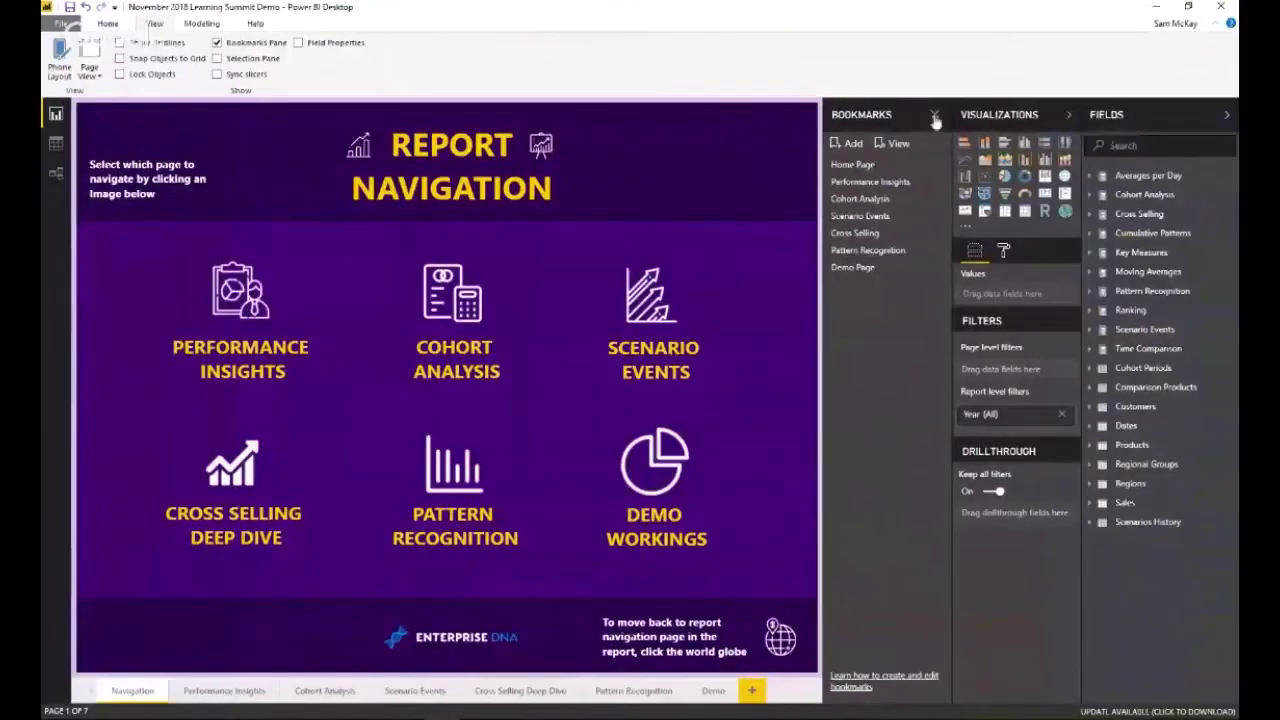
- Collapse the Visualizations pane, set the Performance Insights page's date range to March–December 2017, and return to the Navigation page
click(1069, 119)
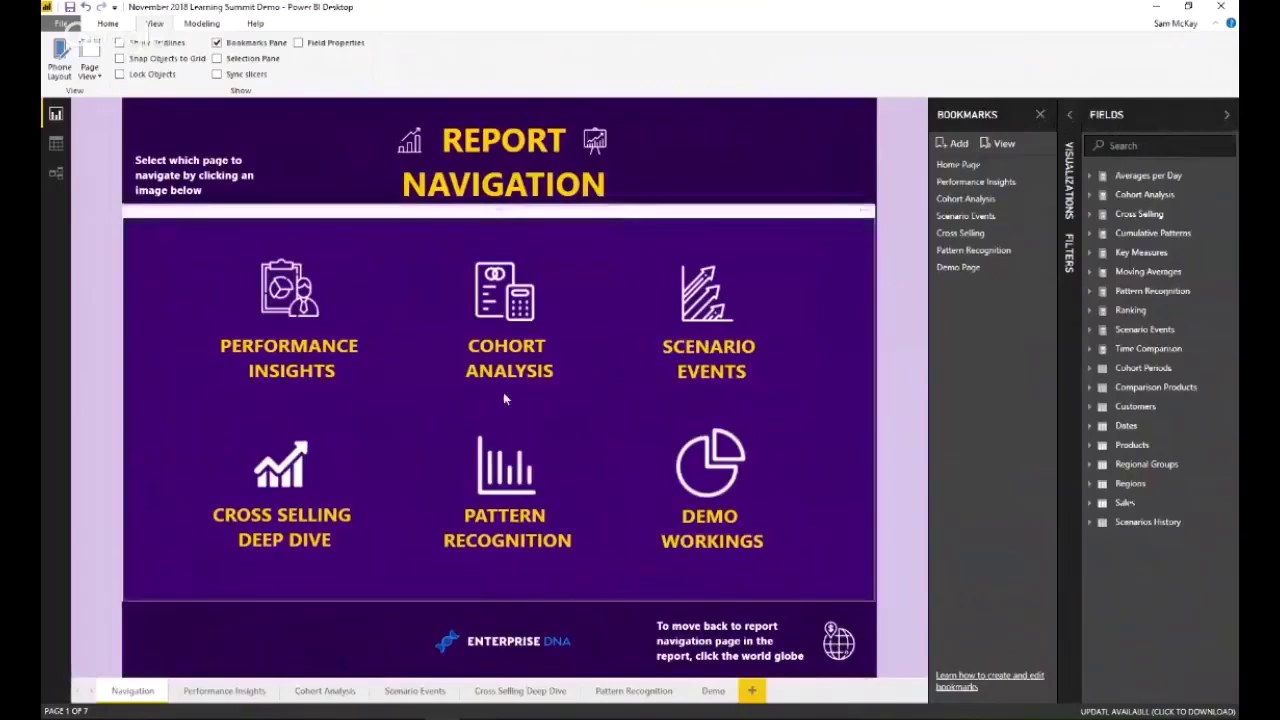
click(232, 692)
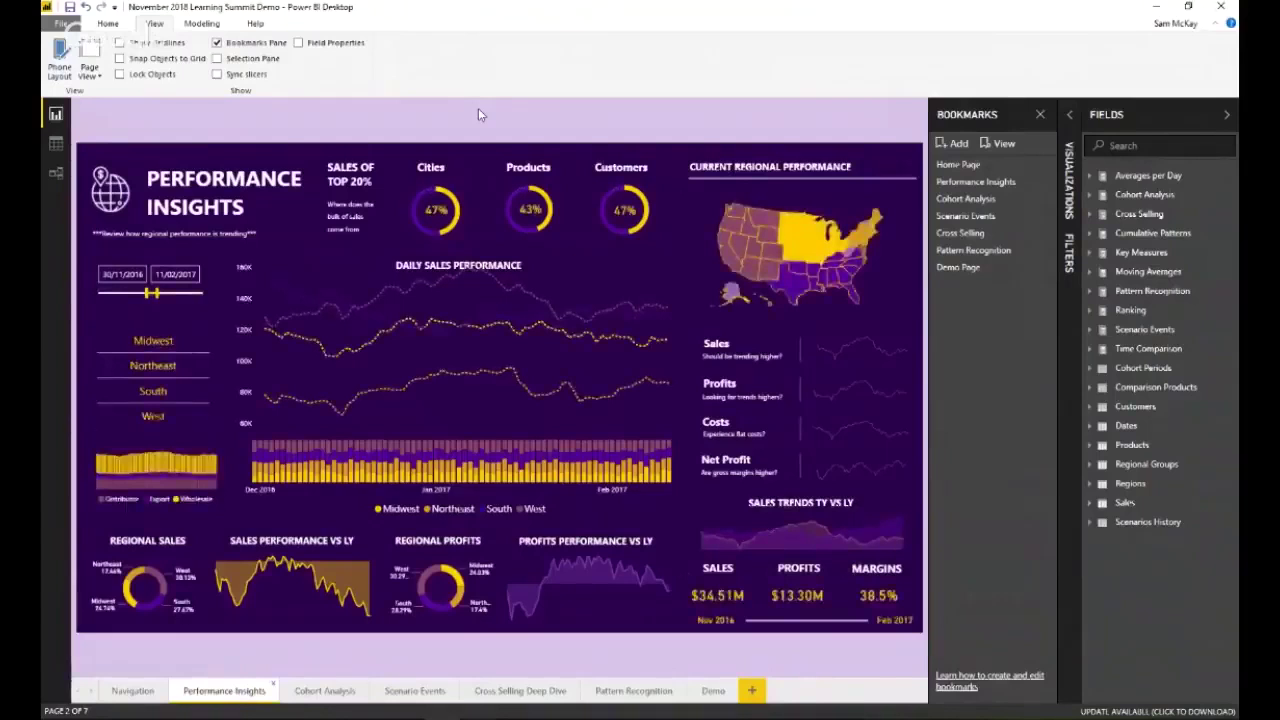
drag(156, 293, 198, 300)
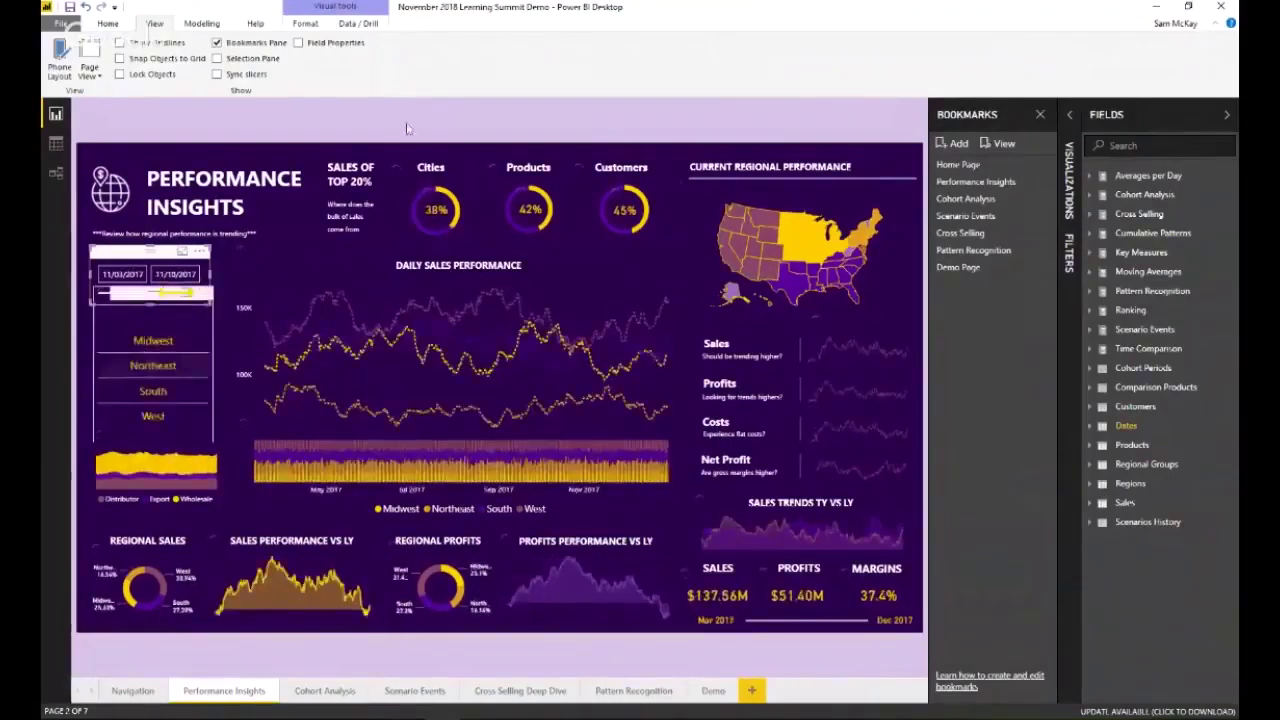
click(134, 692)
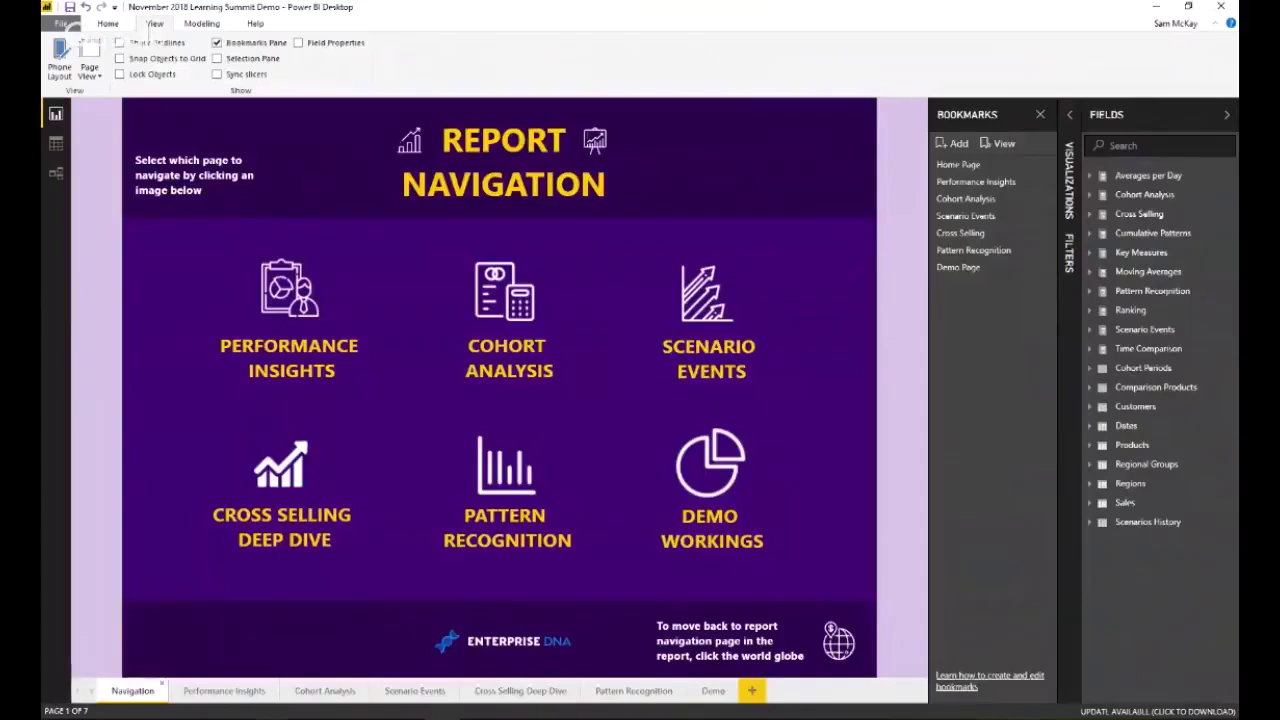
mouse_move(271, 719)
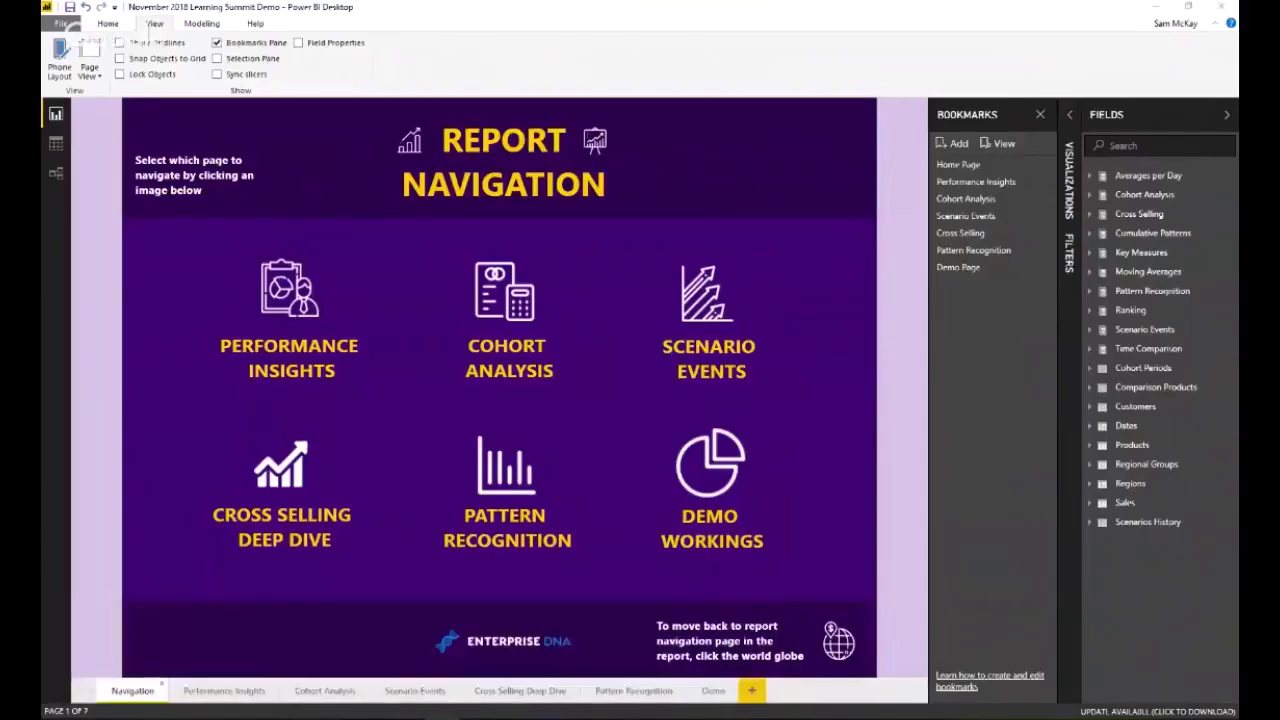